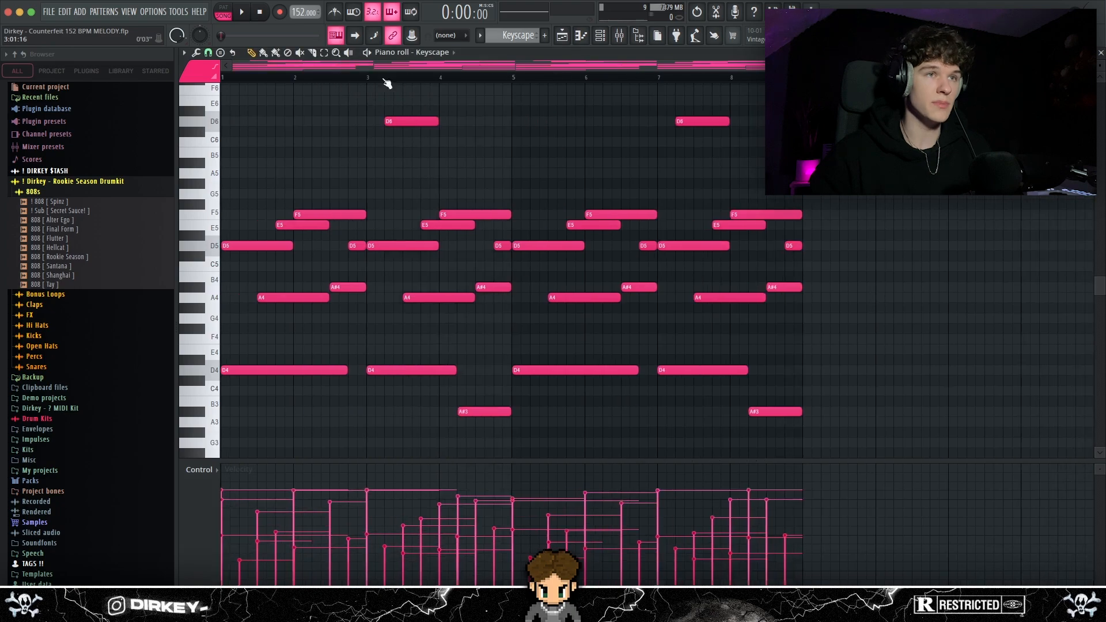
# Open the Keyscape instrument used by the pattern to review its loaded piano preset
pyautogui.click(362, 256)
pyautogui.moveTo(286, 95); pyautogui.dragTo(386, 108)
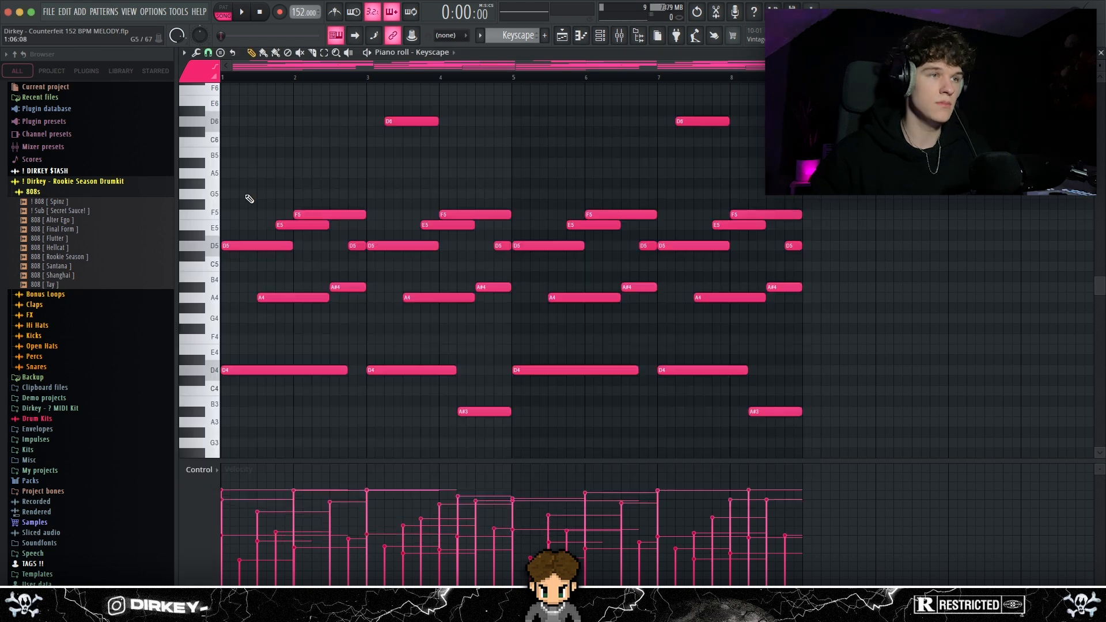
# Select the Keyscape pattern's notes below D6 and delete the ones from bar 3 onward
pyautogui.moveTo(244, 190); pyautogui.dragTo(796, 447)
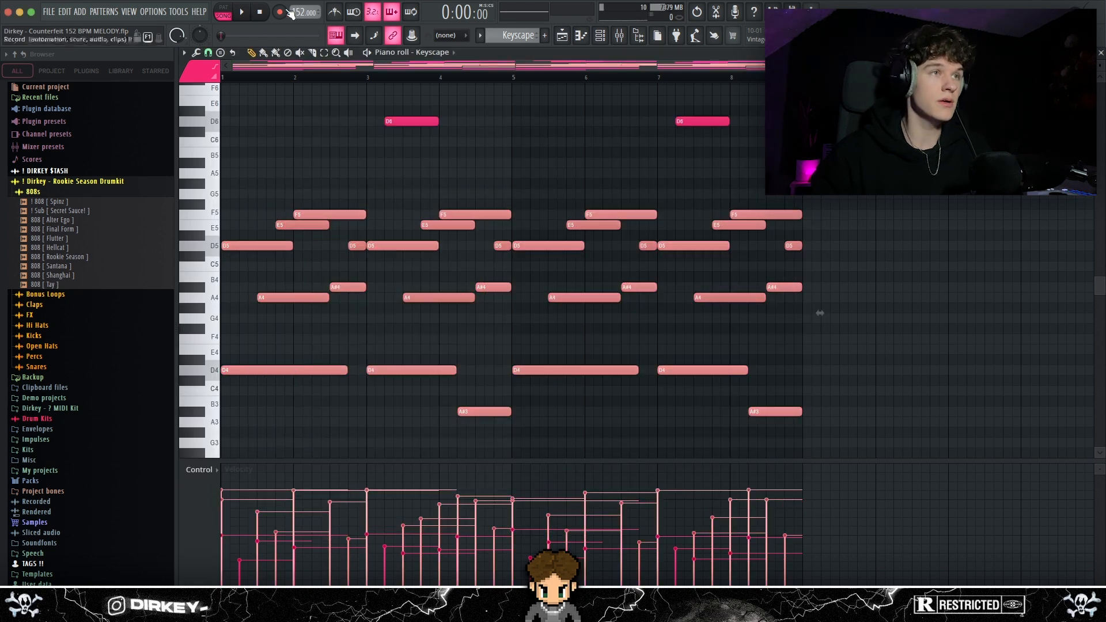
pyautogui.moveTo(386, 168); pyautogui.dragTo(901, 445)
pyautogui.press('Delete')
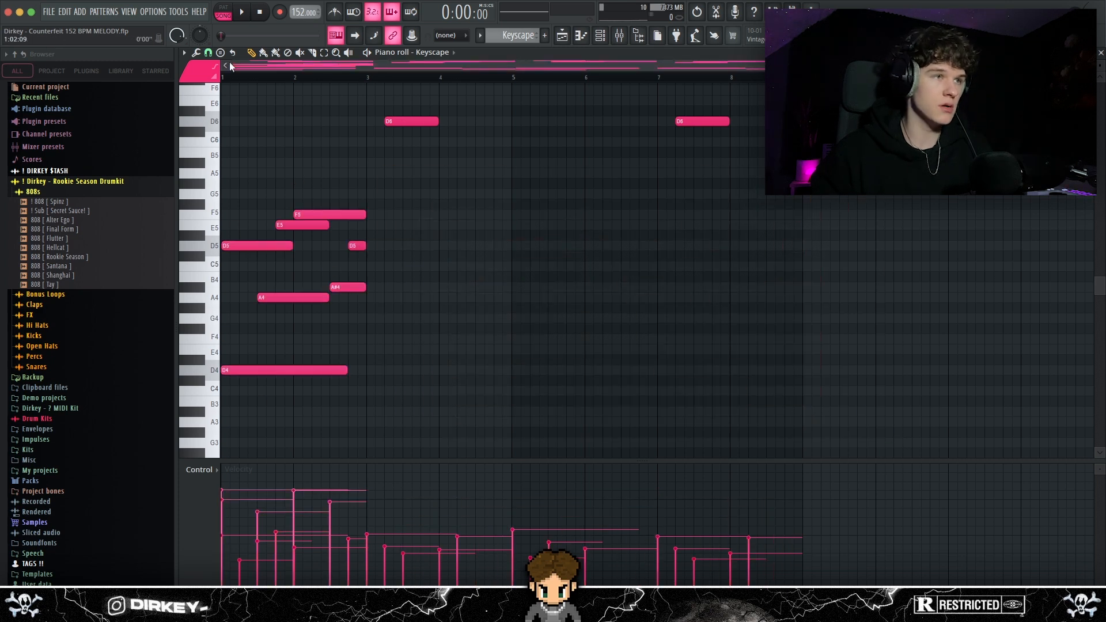
# Examine the opening two bars by highlighting the A4 and A#4 notes together with the E5 and F5 notes above them
pyautogui.scroll(3, 258, 63)
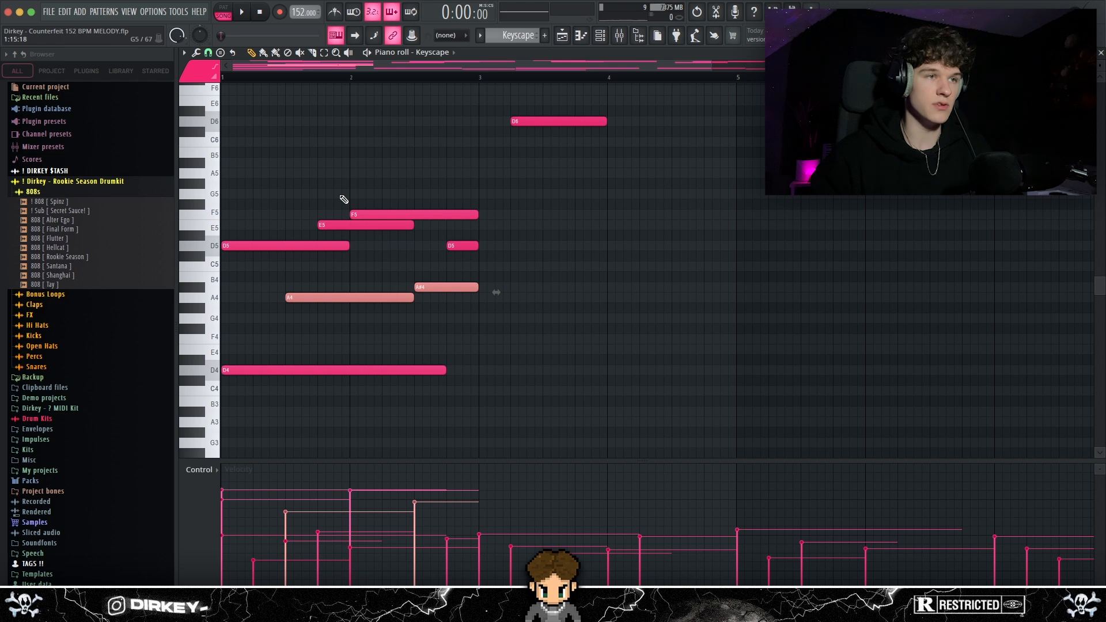
pyautogui.moveTo(343, 199); pyautogui.dragTo(390, 226)
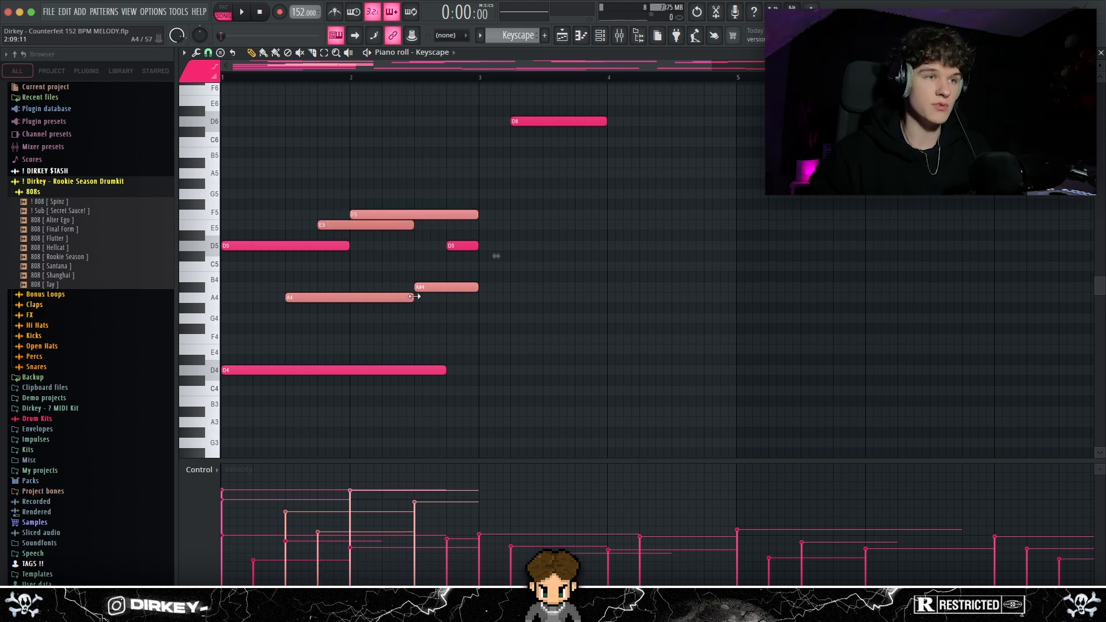
pyautogui.moveTo(374, 274); pyautogui.dragTo(406, 311)
pyautogui.moveTo(420, 274); pyautogui.dragTo(408, 305)
pyautogui.moveTo(426, 262); pyautogui.dragTo(437, 289)
pyautogui.moveTo(353, 286); pyautogui.dragTo(371, 299)
pyautogui.moveTo(423, 273); pyautogui.dragTo(440, 293)
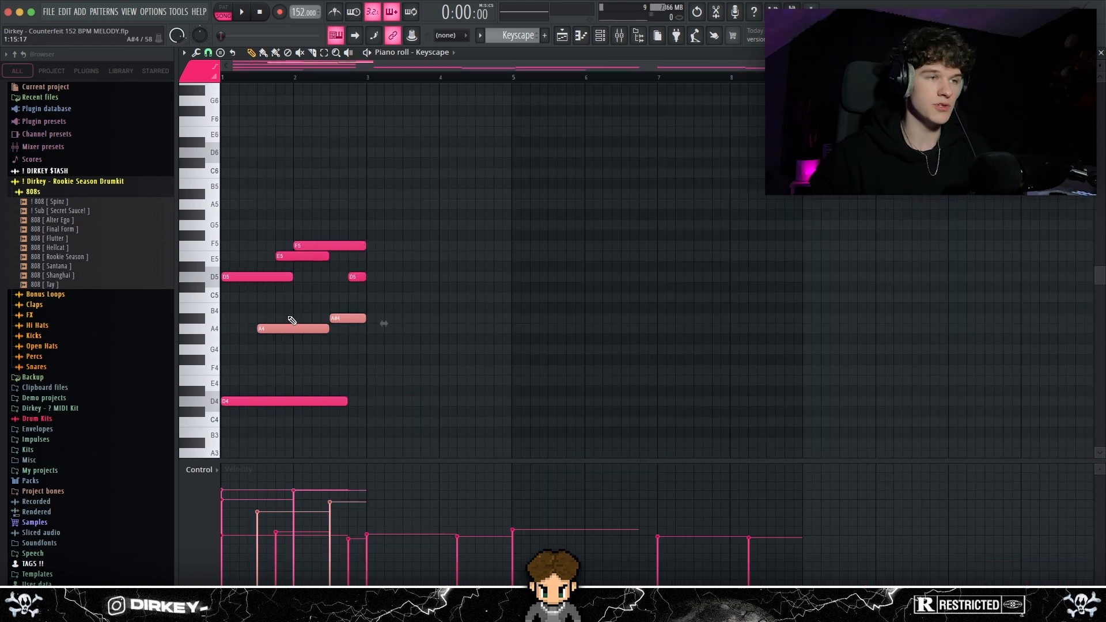
pyautogui.moveTo(289, 318); pyautogui.dragTo(366, 351)
pyautogui.moveTo(272, 223); pyautogui.dragTo(366, 269)
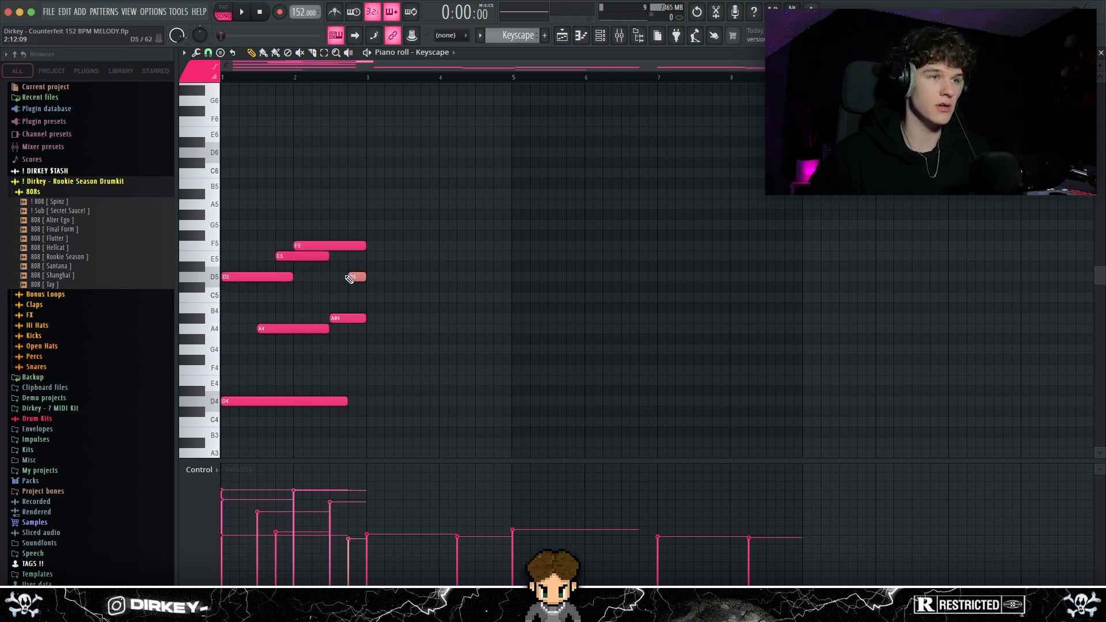
# Highlight the short D5 note at the end of bar 2 and play back the isolated two-bar phrase
pyautogui.click(354, 275)
pyautogui.scroll(-2, 320, 237)
pyautogui.press('space')
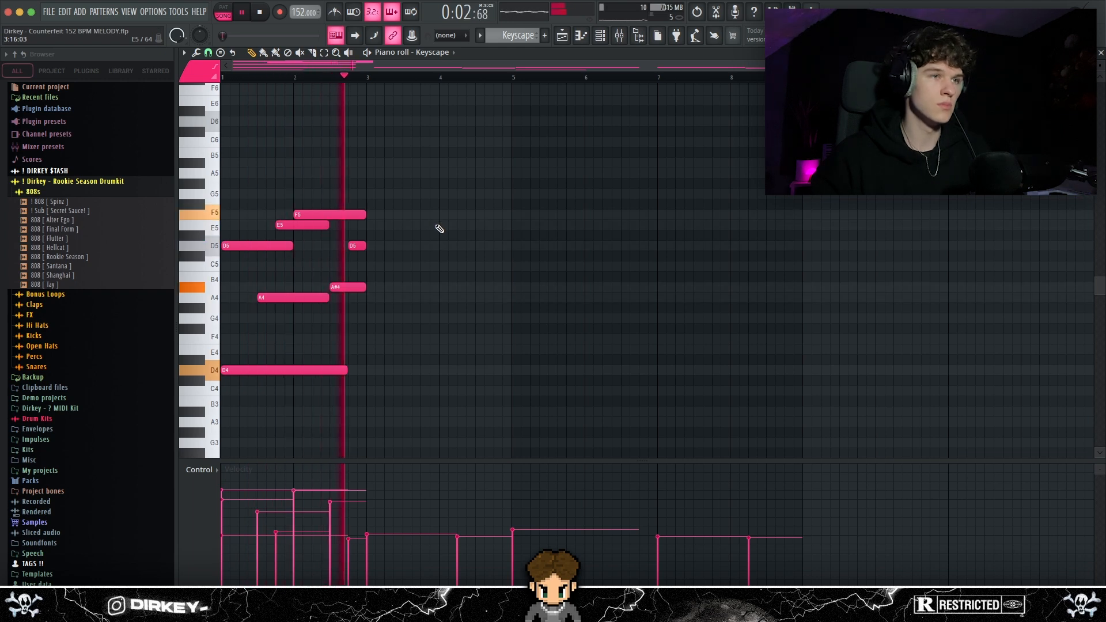
pyautogui.press('space')
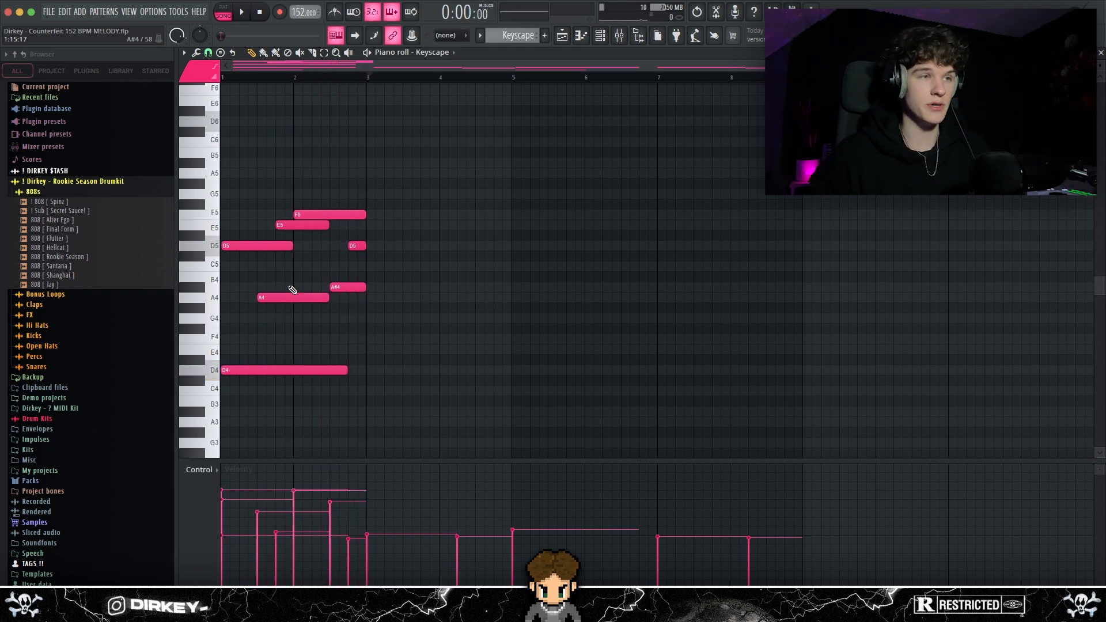
# In the full eight-bar pattern, examine the opening two-bar phrase and the A#3 bass note in bar 4
pyautogui.moveTo(245, 178); pyautogui.dragTo(367, 399)
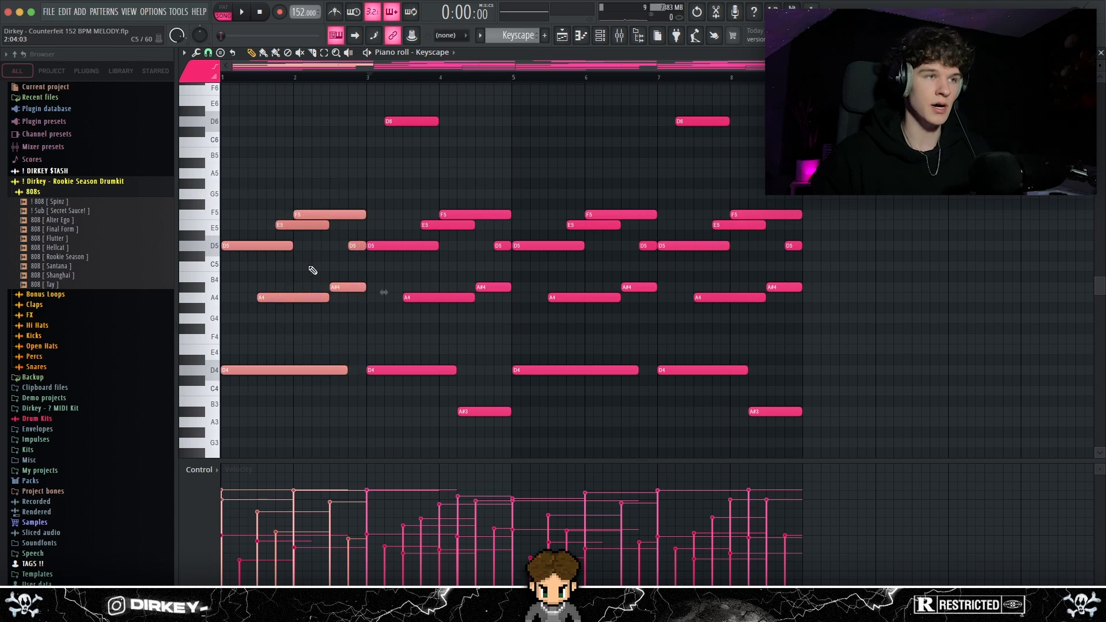
pyautogui.moveTo(260, 247); pyautogui.dragTo(300, 250)
pyautogui.moveTo(461, 359); pyautogui.dragTo(468, 384)
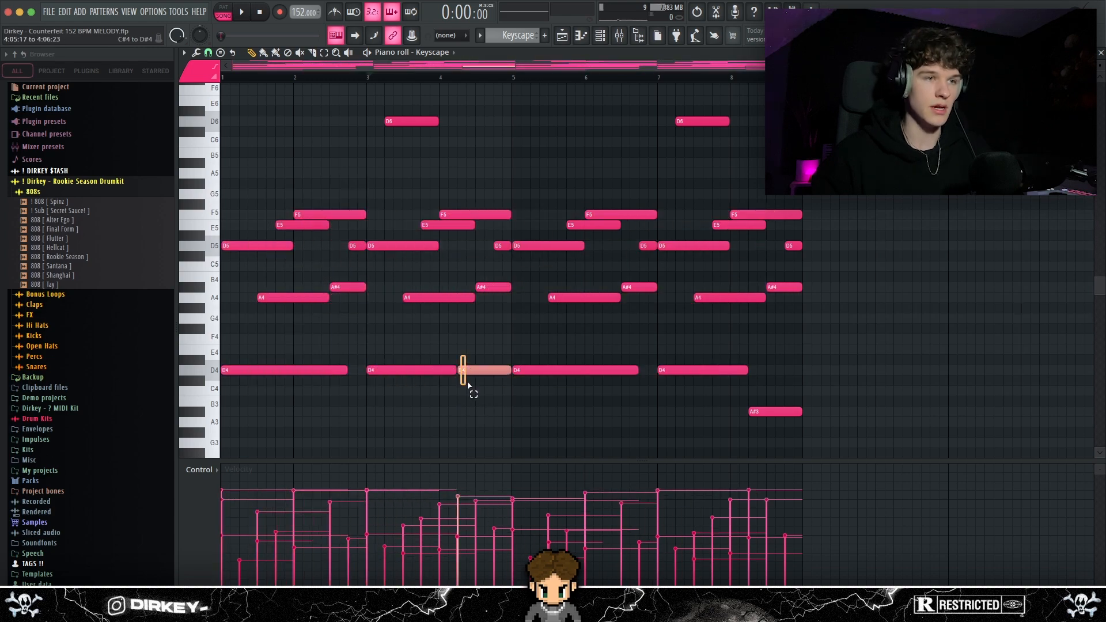
pyautogui.press('Down')
pyautogui.press('Down')
pyautogui.press('Down')
pyautogui.press('Down')
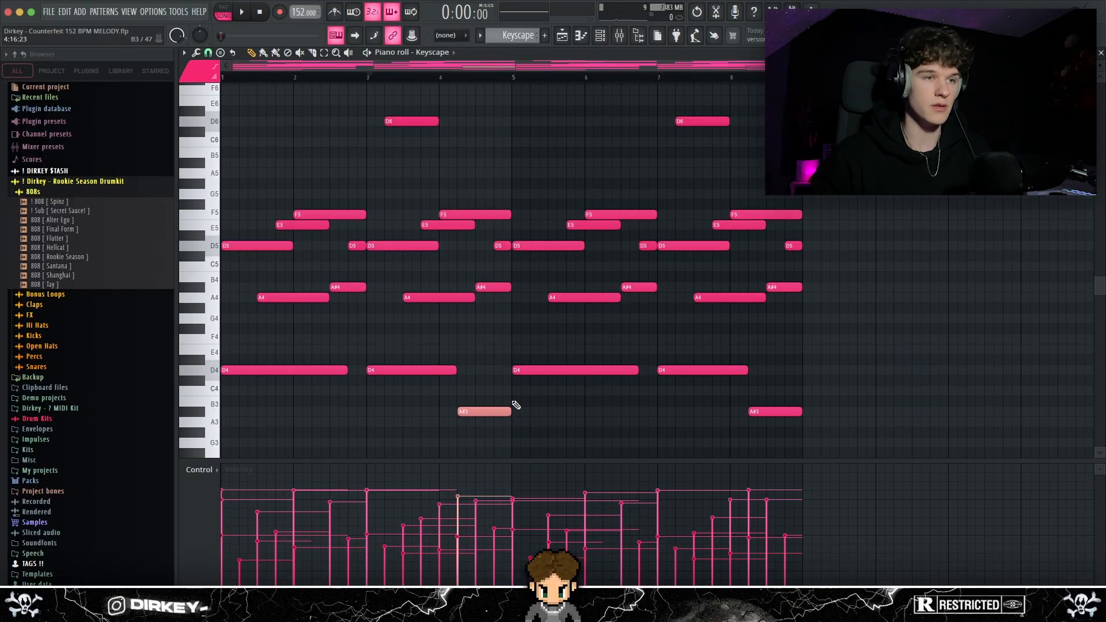
# Examine the lower-octave D3 and A#2 bass notes and the two D2 notes beneath them
pyautogui.scroll(-6, 402, 234)
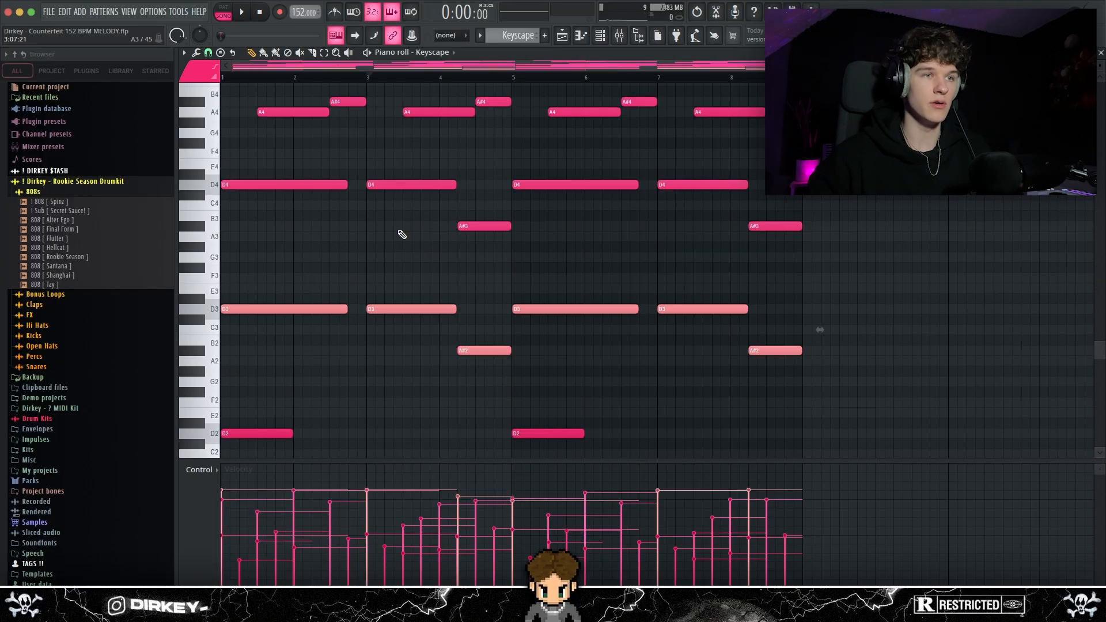
pyautogui.press('super+d')
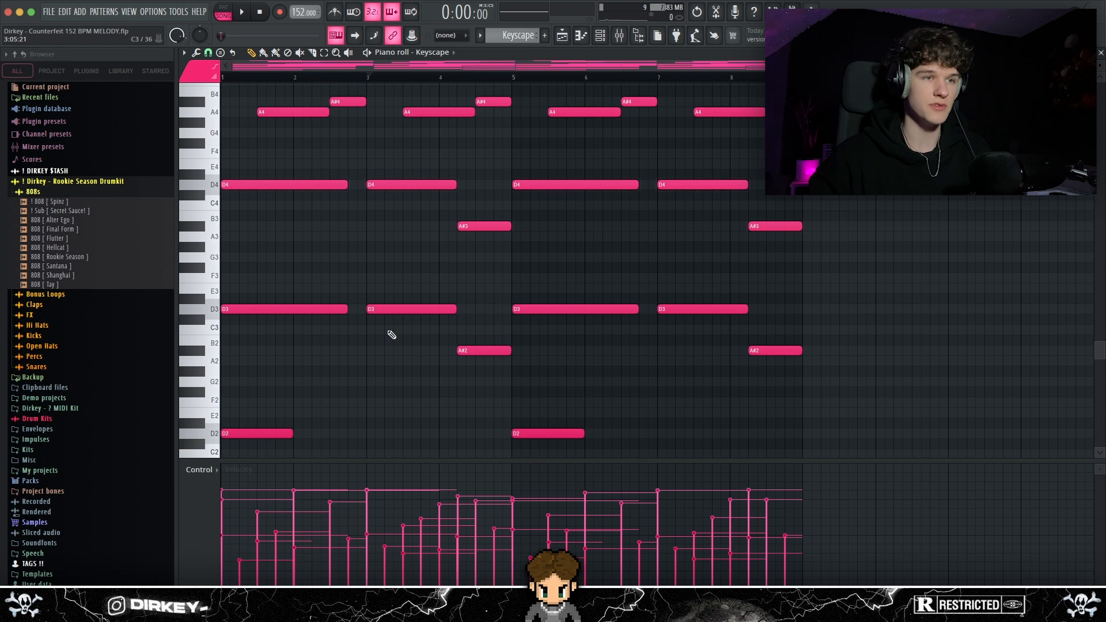
pyautogui.scroll(-1, 422, 335)
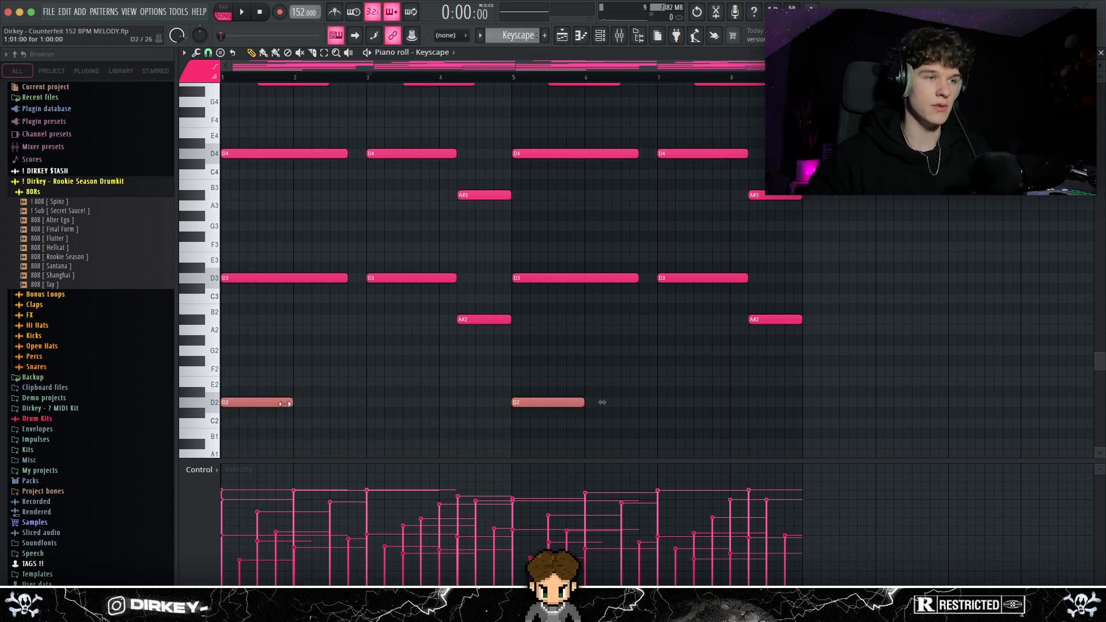
pyautogui.scroll(4, 523, 232)
pyautogui.scroll(-1, 538, 230)
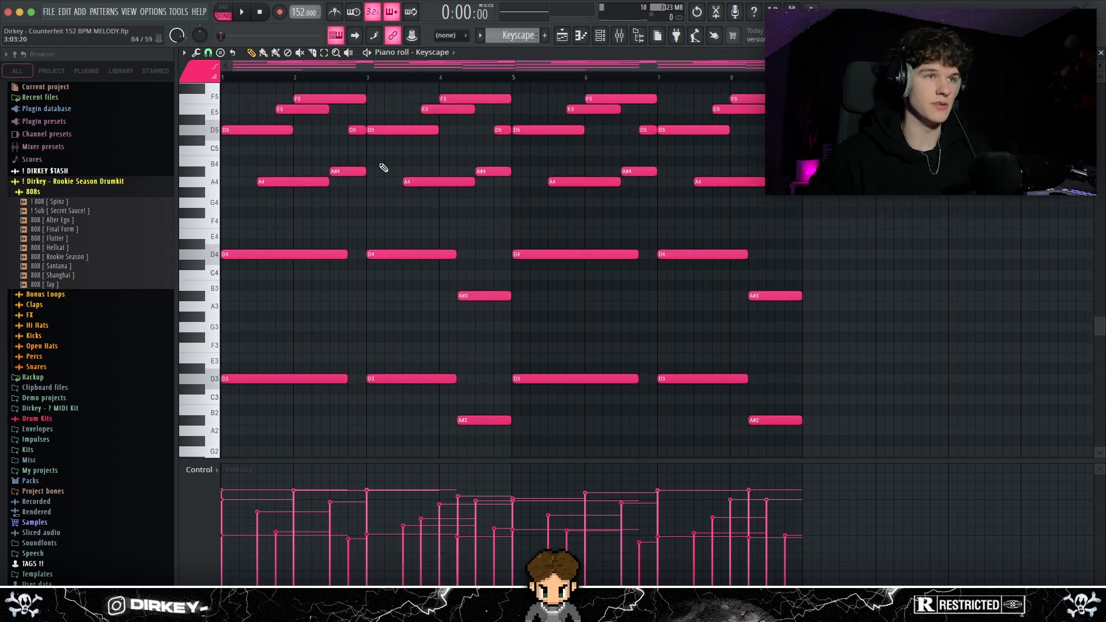
# Play the Keyscape pattern from the start without its high notes
pyautogui.press('space')
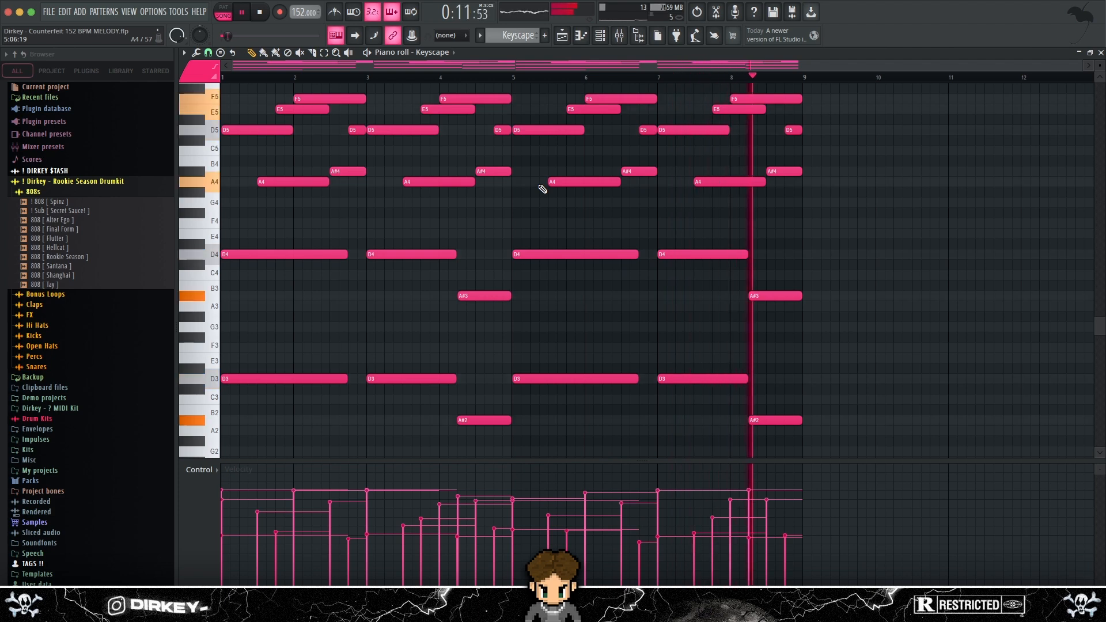
pyautogui.press('space')
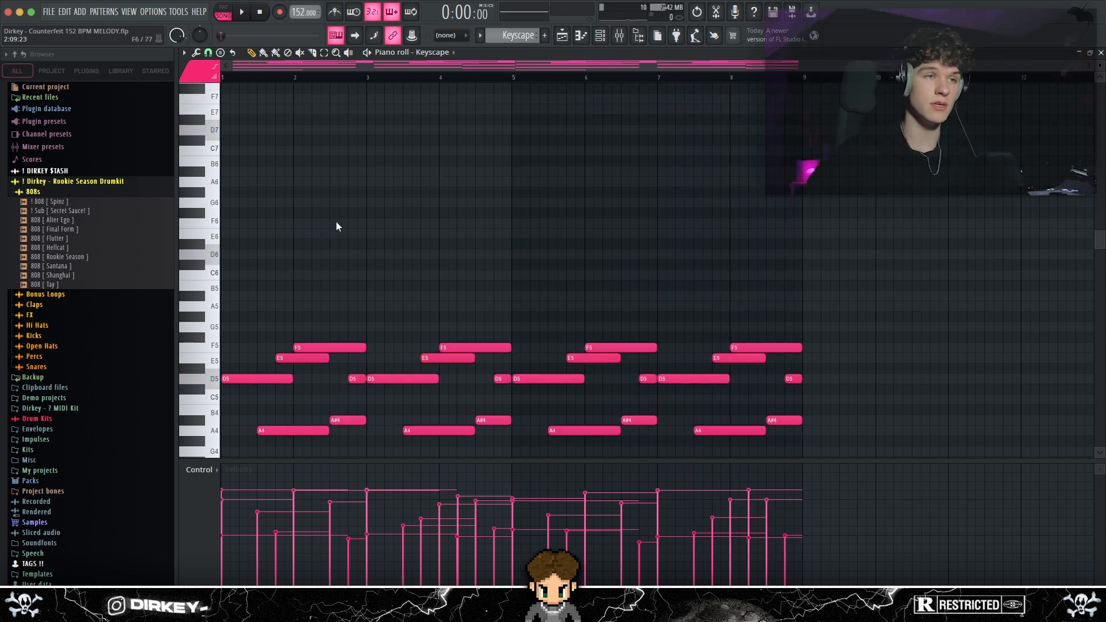
# Bring back the high notes between D6 and D7 and compare their first four bars with the melody below
pyautogui.press('super+v')
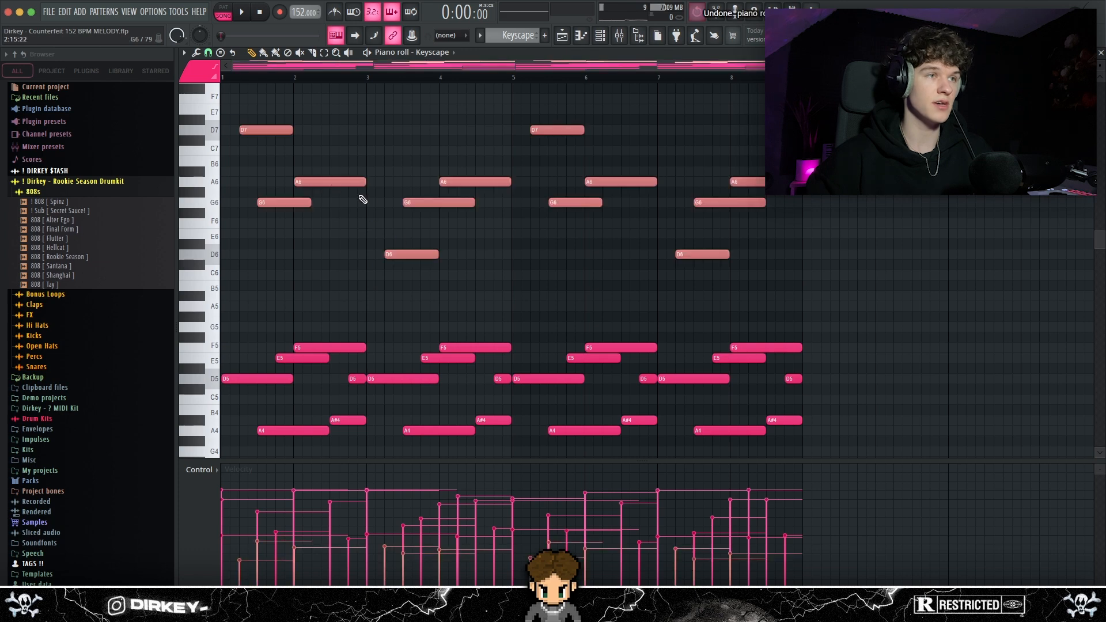
pyautogui.moveTo(237, 106); pyautogui.dragTo(497, 276)
pyautogui.scroll(-3, 432, 276)
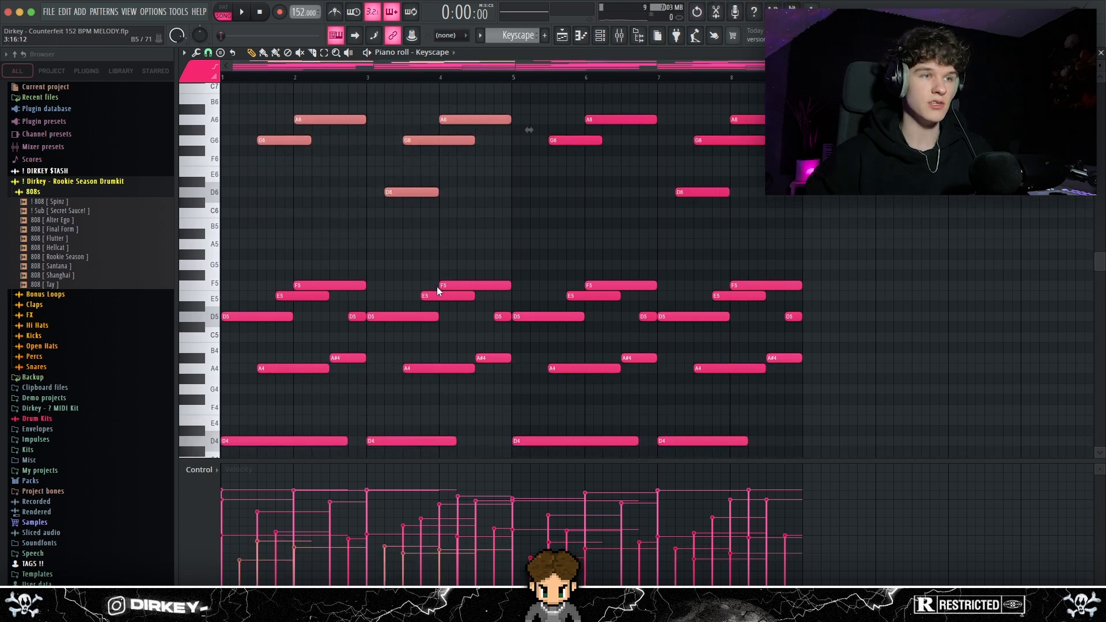
pyautogui.moveTo(263, 221); pyautogui.dragTo(507, 351)
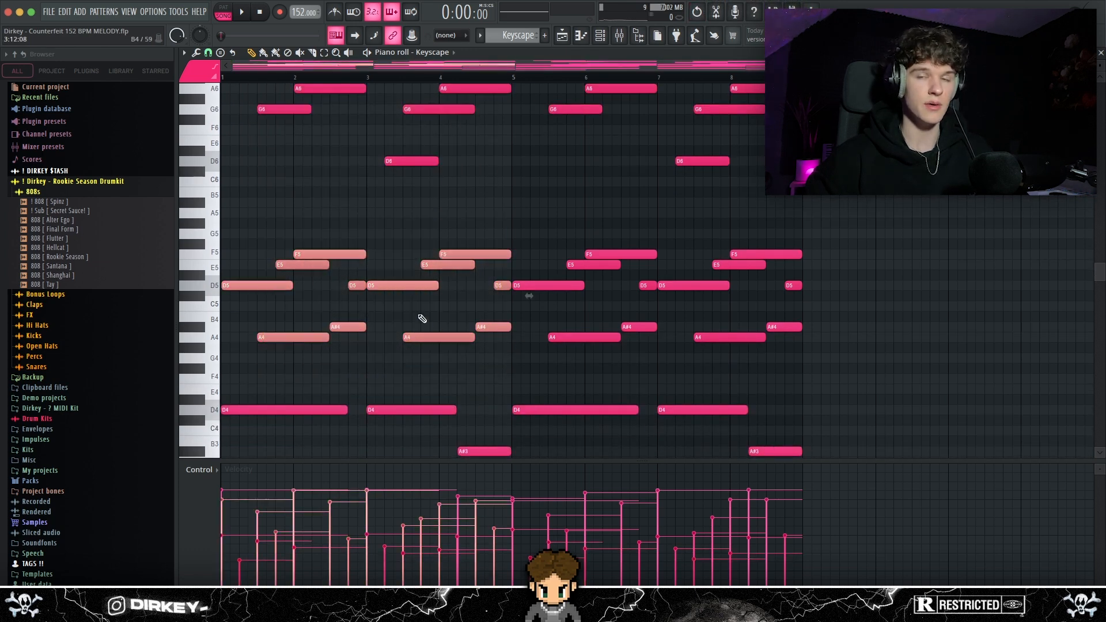
pyautogui.scroll(4, 326, 280)
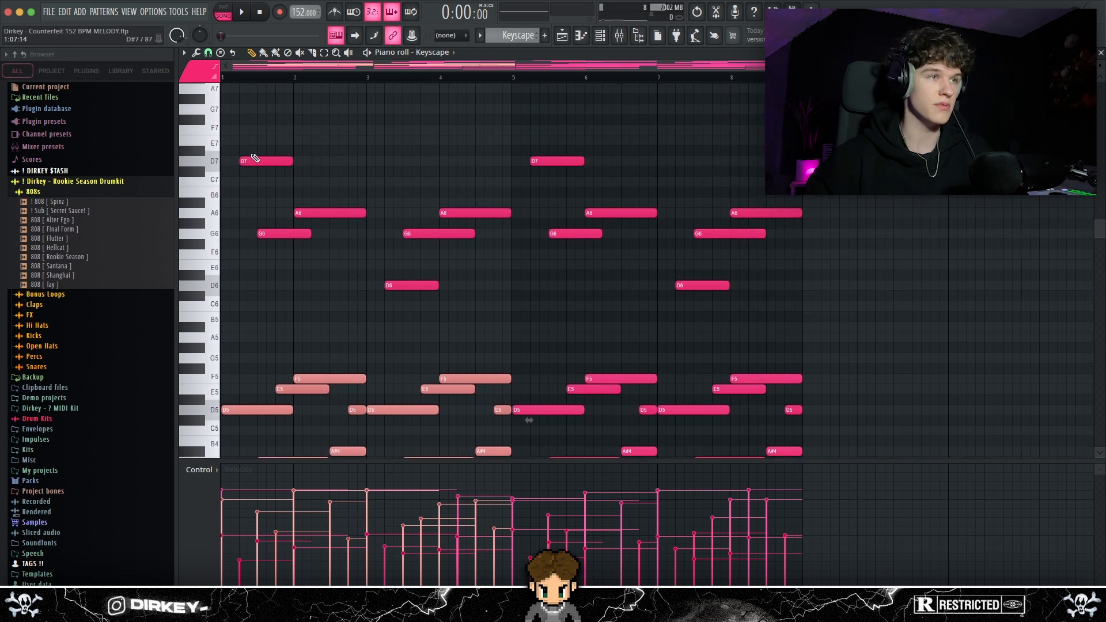
pyautogui.moveTo(237, 141); pyautogui.dragTo(481, 321)
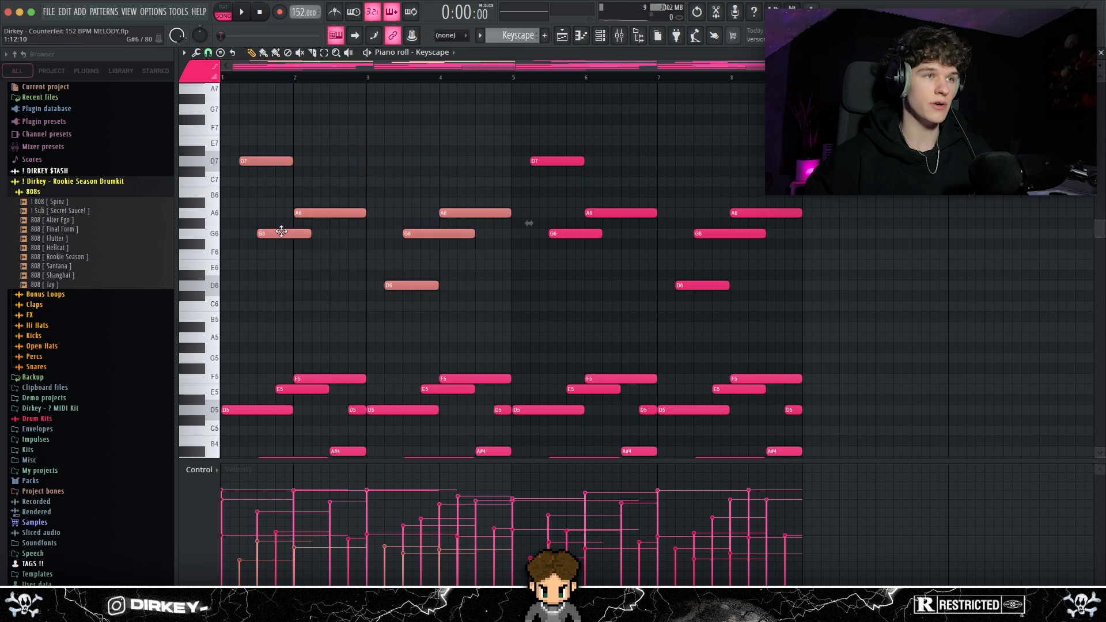
pyautogui.moveTo(239, 136); pyautogui.dragTo(454, 322)
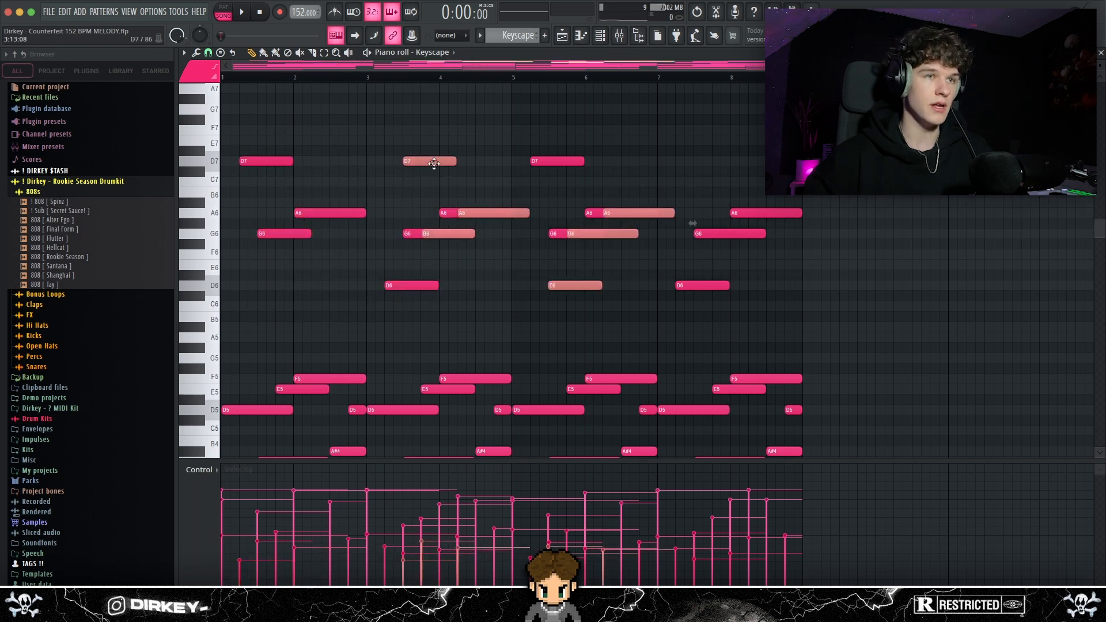
pyautogui.moveTo(432, 167); pyautogui.dragTo(547, 159)
# Clear the note selection and play back the complete Keyscape pattern with its high notes
pyautogui.keyDown('ctrl'); pyautogui.click(395, 111); pyautogui.keyUp('ctrl')
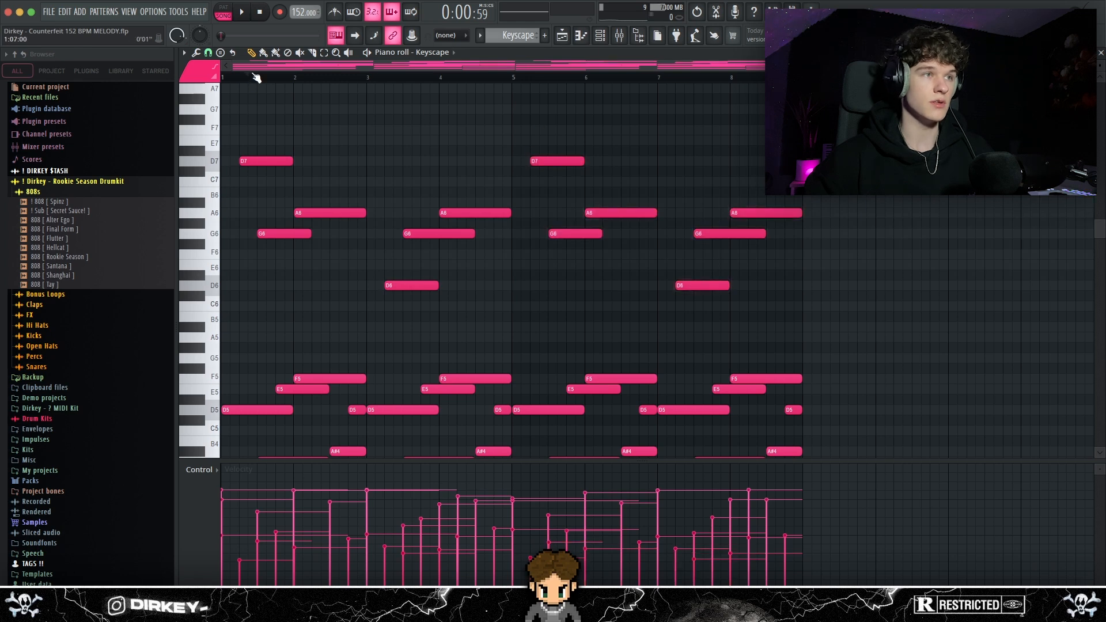
pyautogui.press('space')
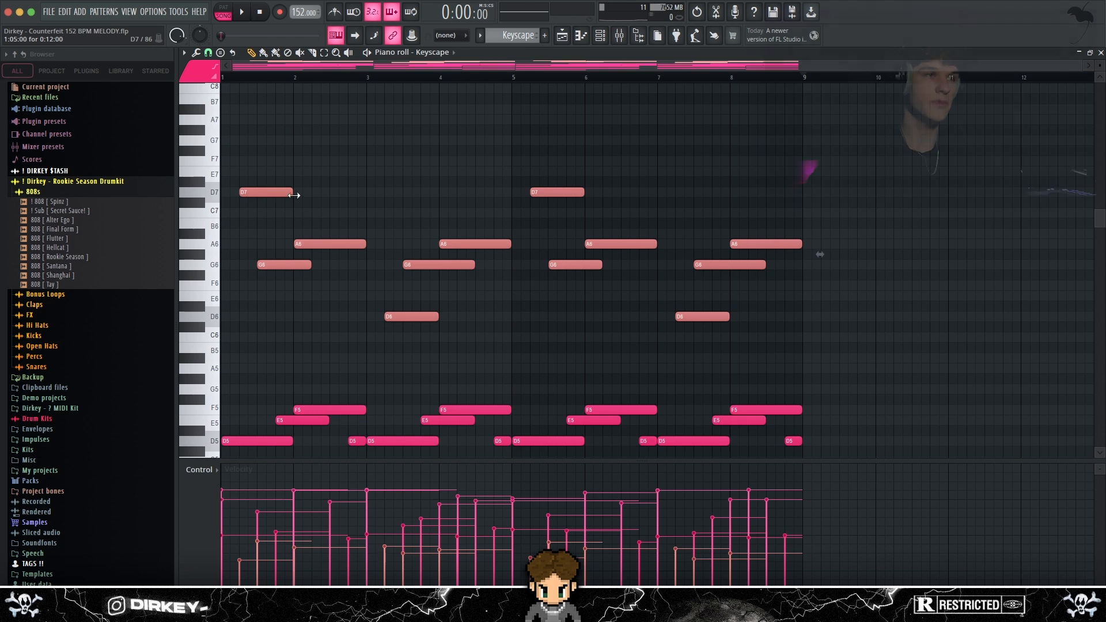
# Review the Fruity Parametric EQ 2 and ValhallaVintageVerb settings on the Keyscape mixer track
pyautogui.scroll(-6, 361, 217)
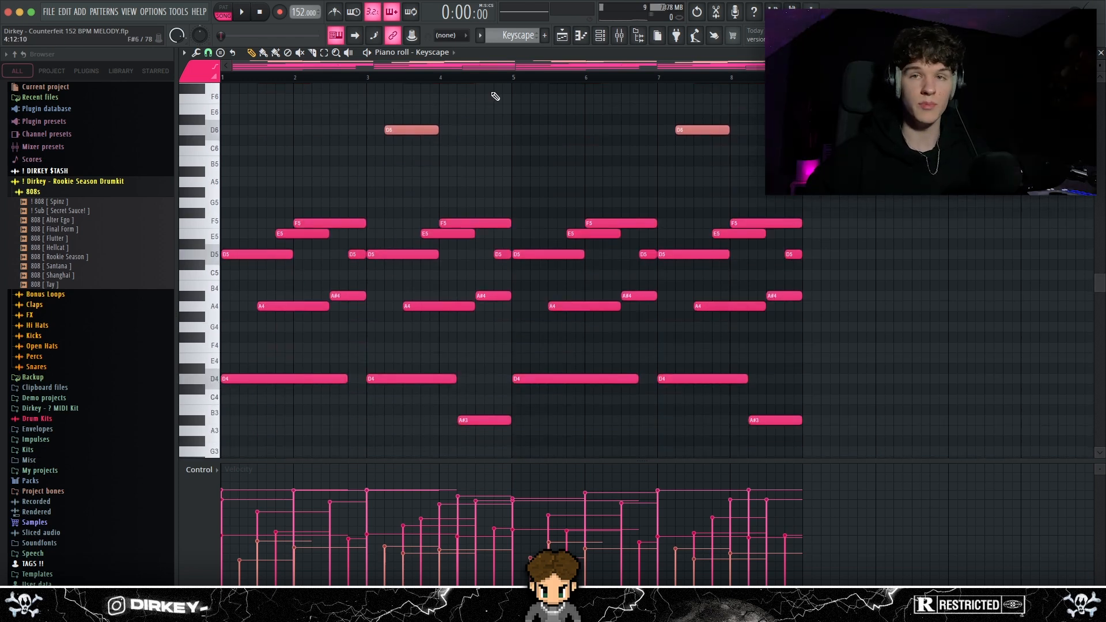
pyautogui.click(620, 36)
pyautogui.click(847, 151)
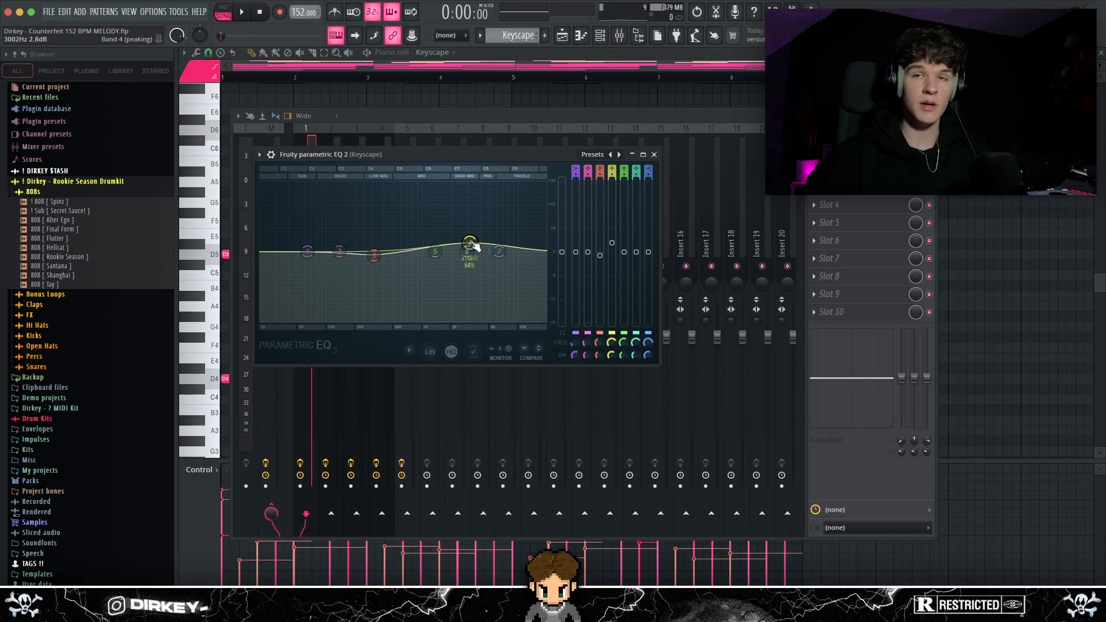
pyautogui.moveTo(410, 155); pyautogui.dragTo(397, 151)
pyautogui.click(847, 169)
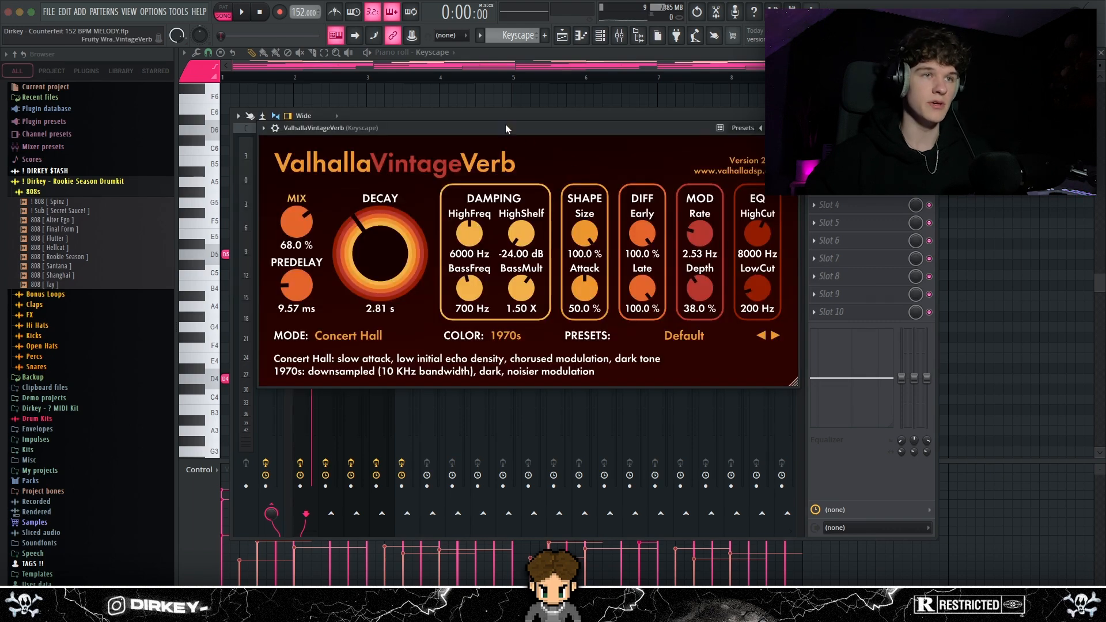
pyautogui.moveTo(497, 126); pyautogui.dragTo(481, 125)
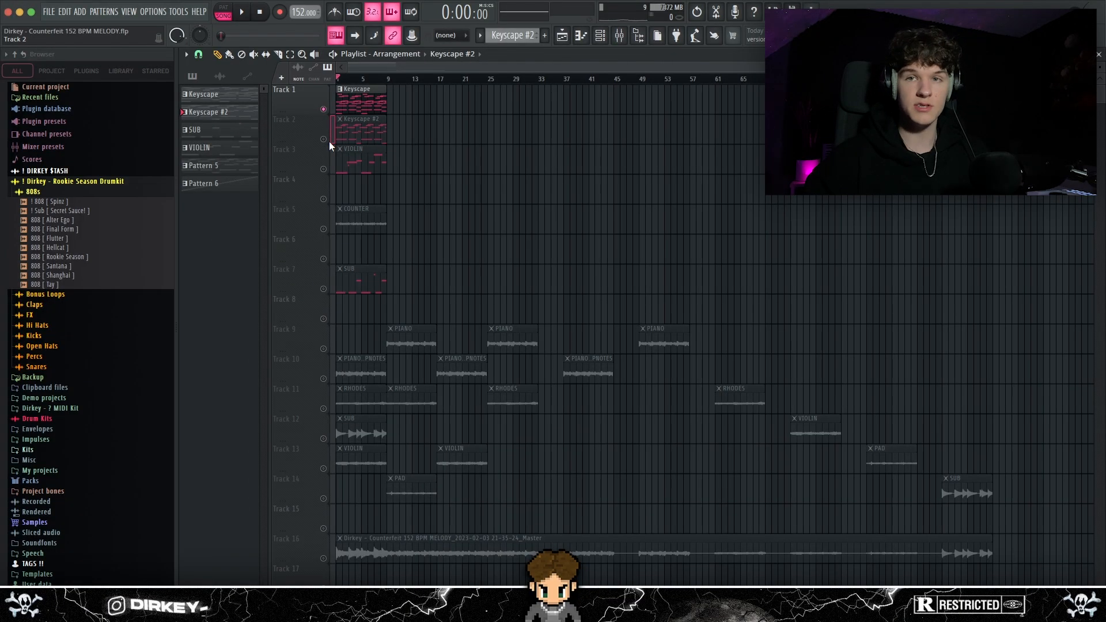
# Review the Keyscape pattern through its clip on Track 1 of the playlist
pyautogui.doubleClick(355, 101)
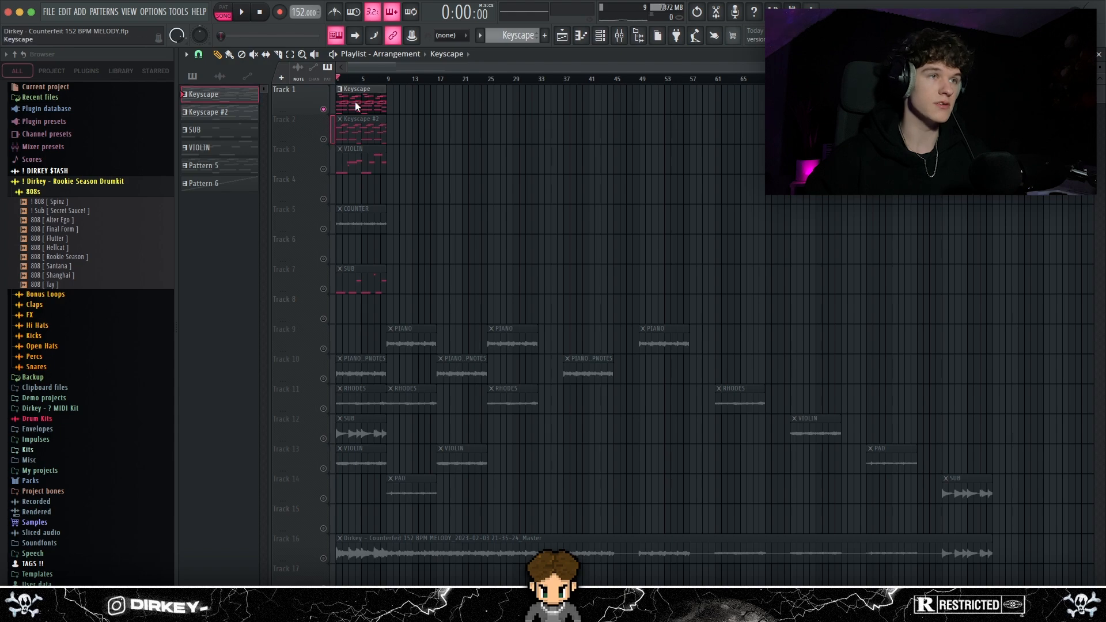
pyautogui.hscroll(-2, 341, 84)
pyautogui.press('Escape')
# Unmute Track 2 in the playlist, open the Keyscape #2 pattern's notes and select all of them
pyautogui.click(323, 139)
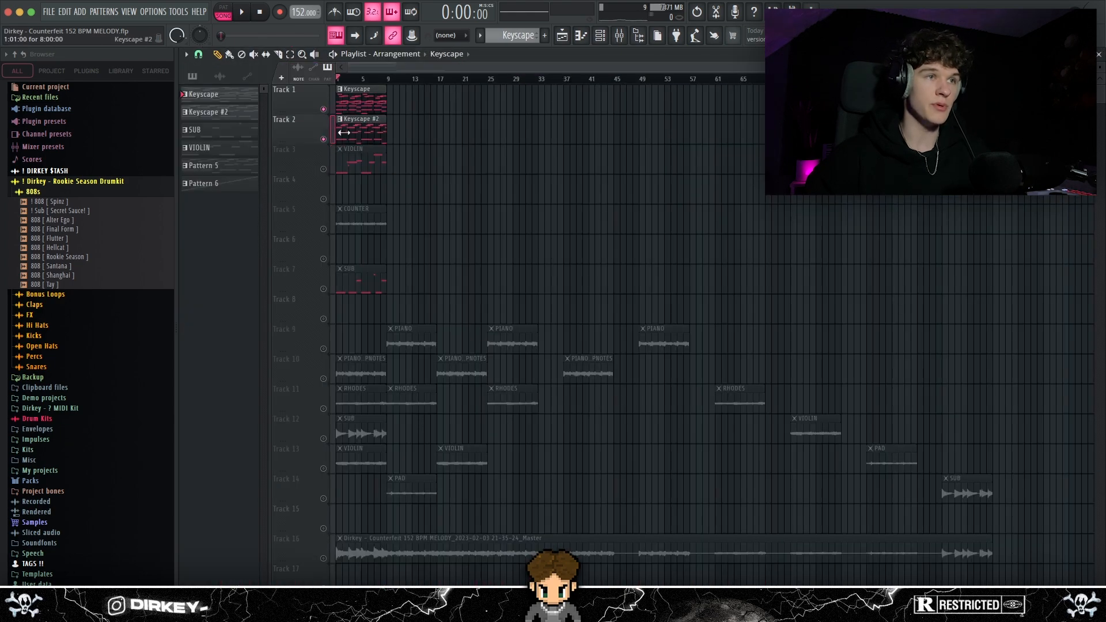
pyautogui.doubleClick(351, 132)
pyautogui.hscroll(-3, 357, 92)
pyautogui.moveTo(869, 136); pyautogui.dragTo(224, 397)
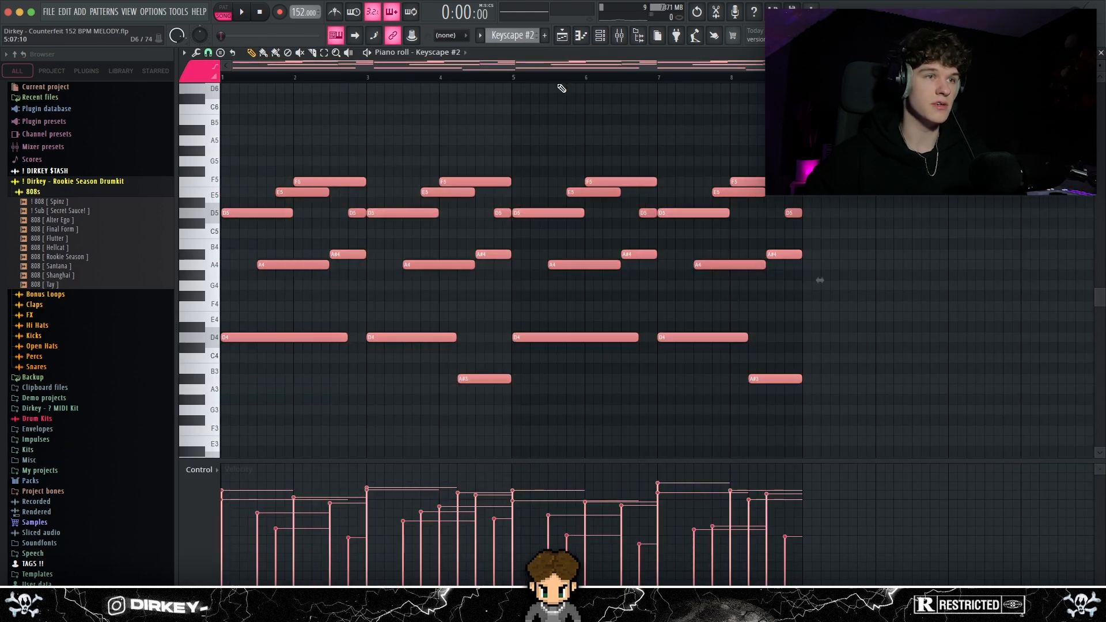
# Open the Keyscape #2 instrument from the channel rack and inspect its Rhodes preset and effects page
pyautogui.click(600, 36)
pyautogui.click(355, 465)
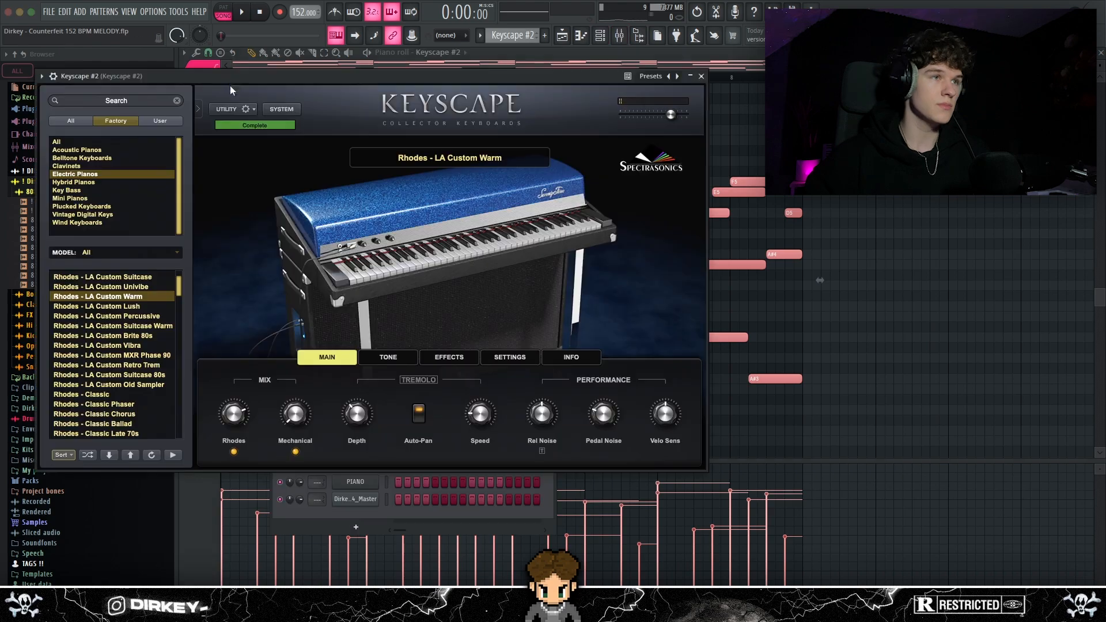
pyautogui.moveTo(231, 82); pyautogui.dragTo(373, 86)
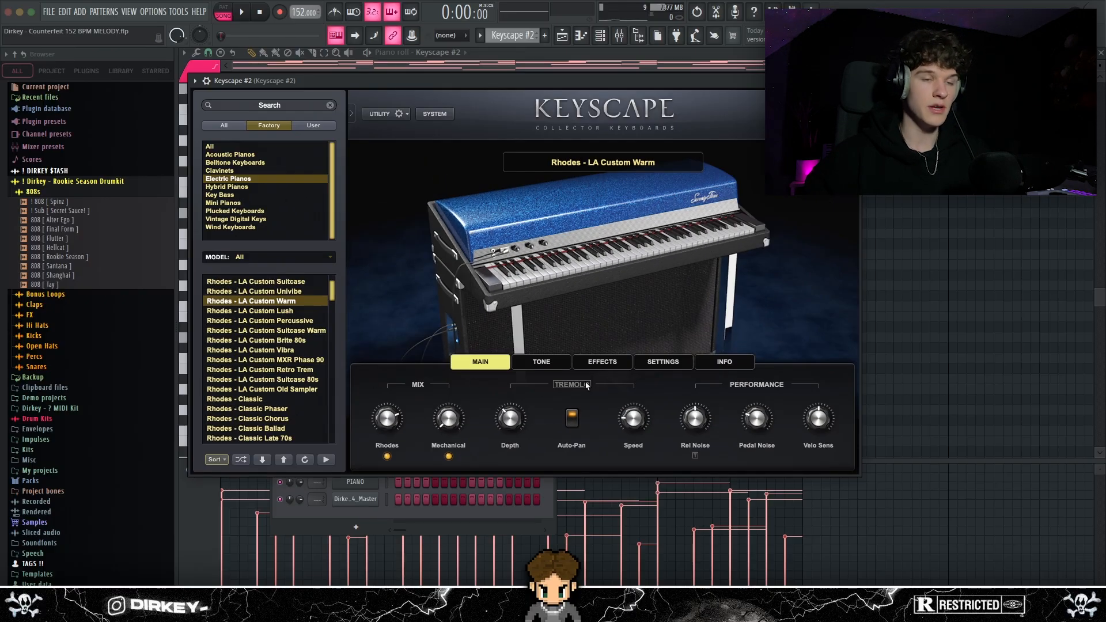
pyautogui.click(600, 360)
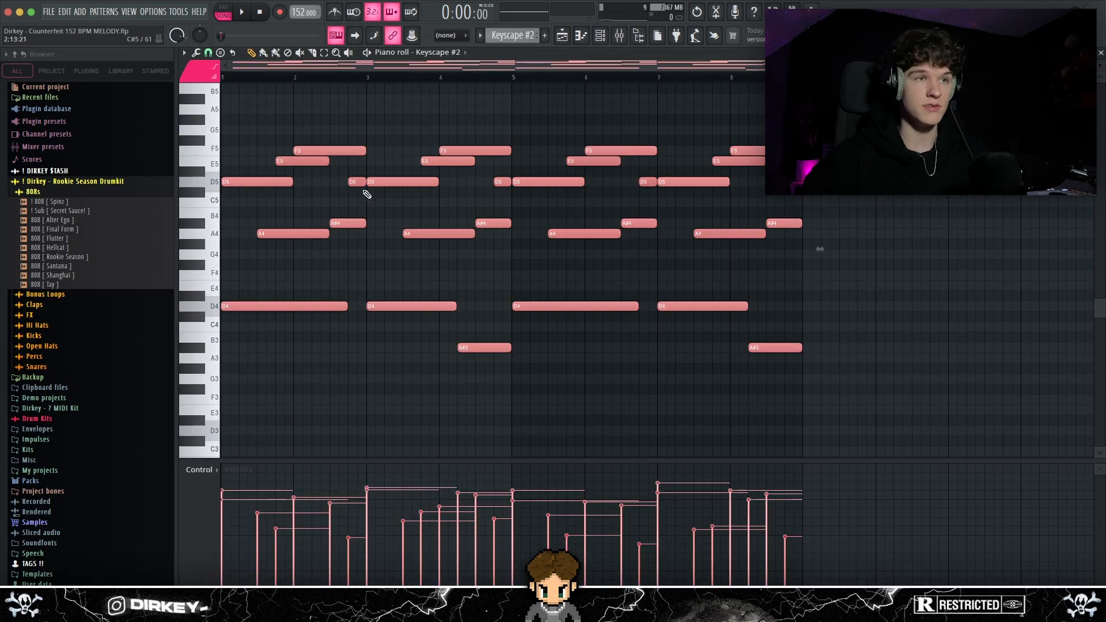
# Review the Keyscape #2 track in the mixer and return to the pattern's notes
pyautogui.press('Escape')
pyautogui.click(621, 38)
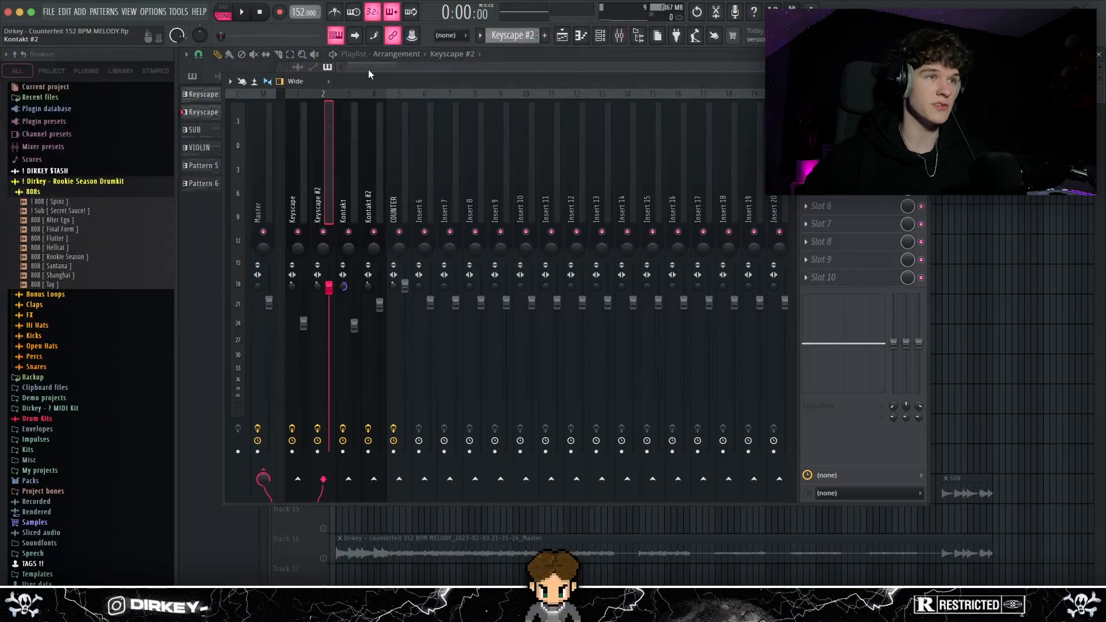
pyautogui.moveTo(362, 75); pyautogui.dragTo(371, 98)
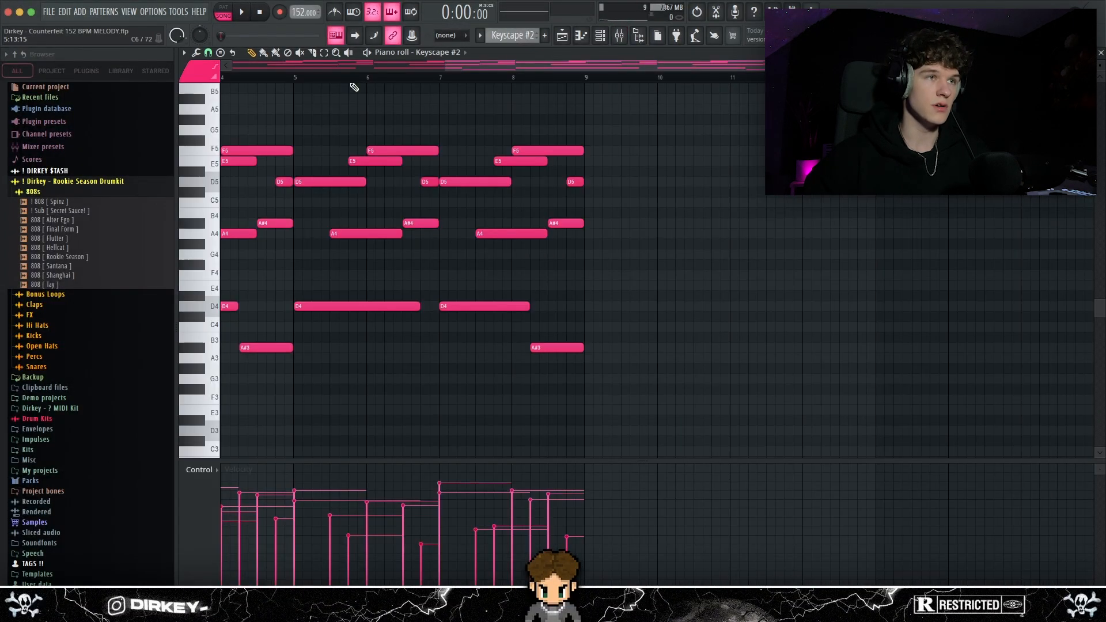
# Play back the Keyscape #2 notes and inspect the Fruity parametric EQ 2 curve on its mixer track
pyautogui.press('space')
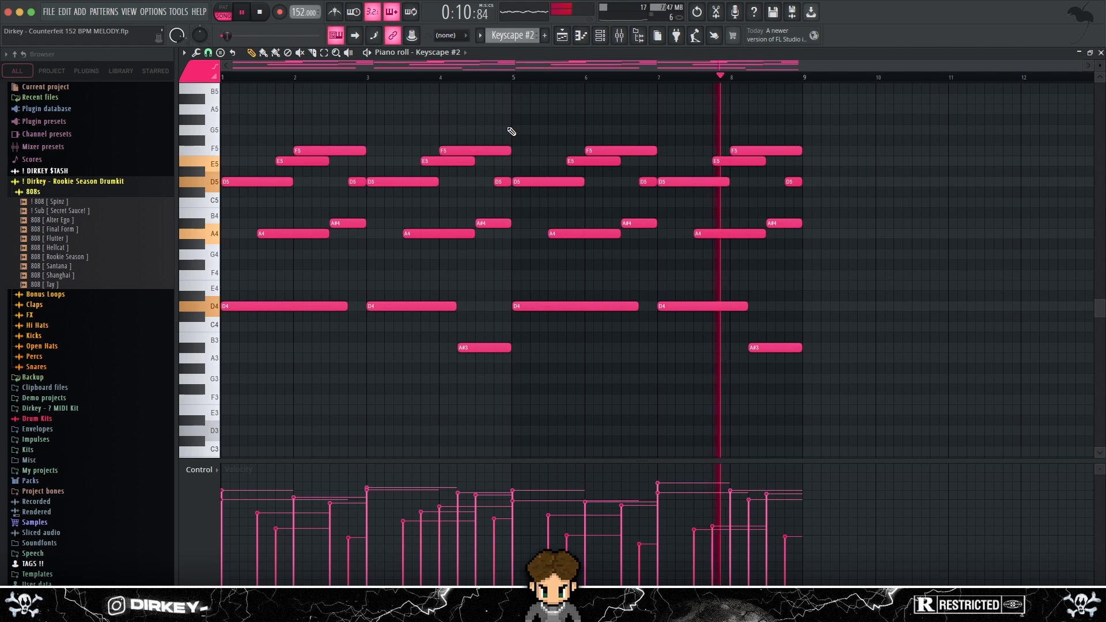
pyautogui.press('space')
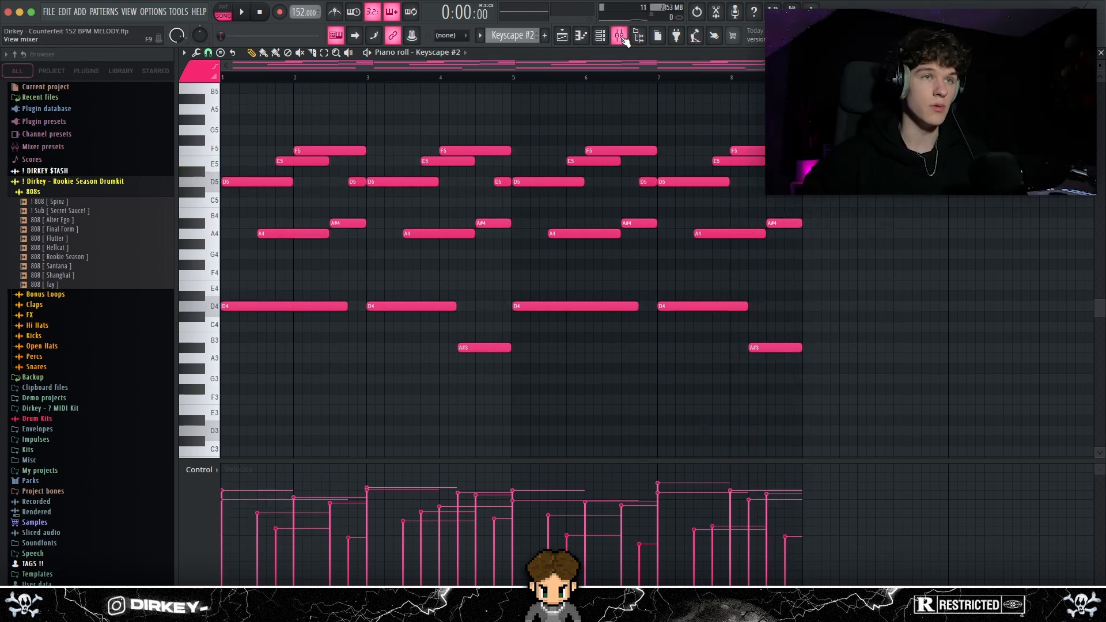
pyautogui.press('F9')
pyautogui.click(833, 219)
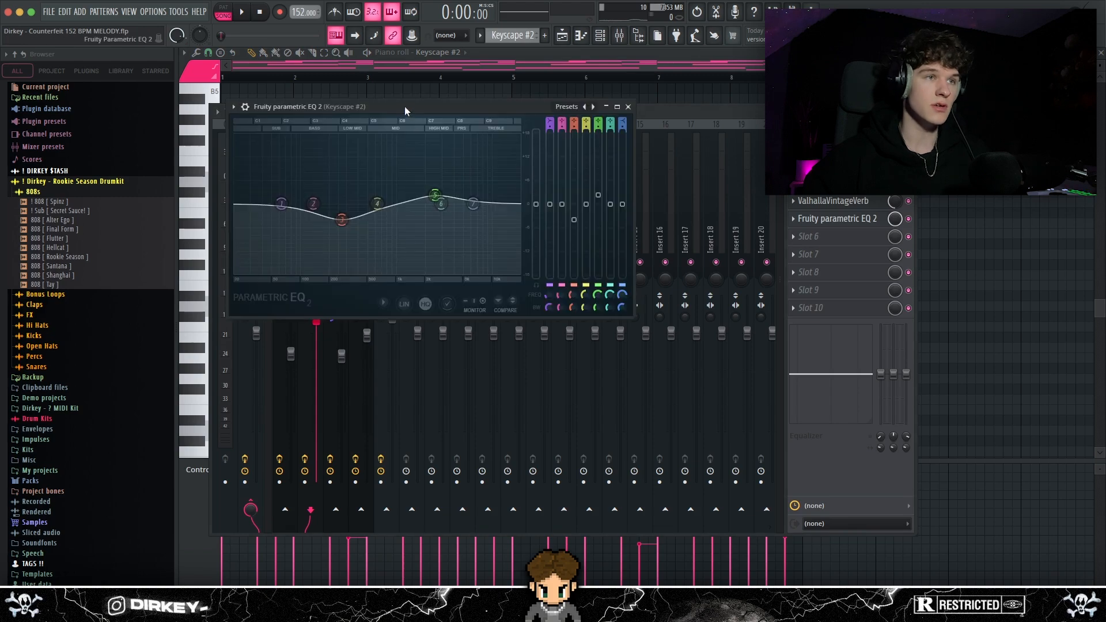
pyautogui.moveTo(406, 106); pyautogui.dragTo(428, 101)
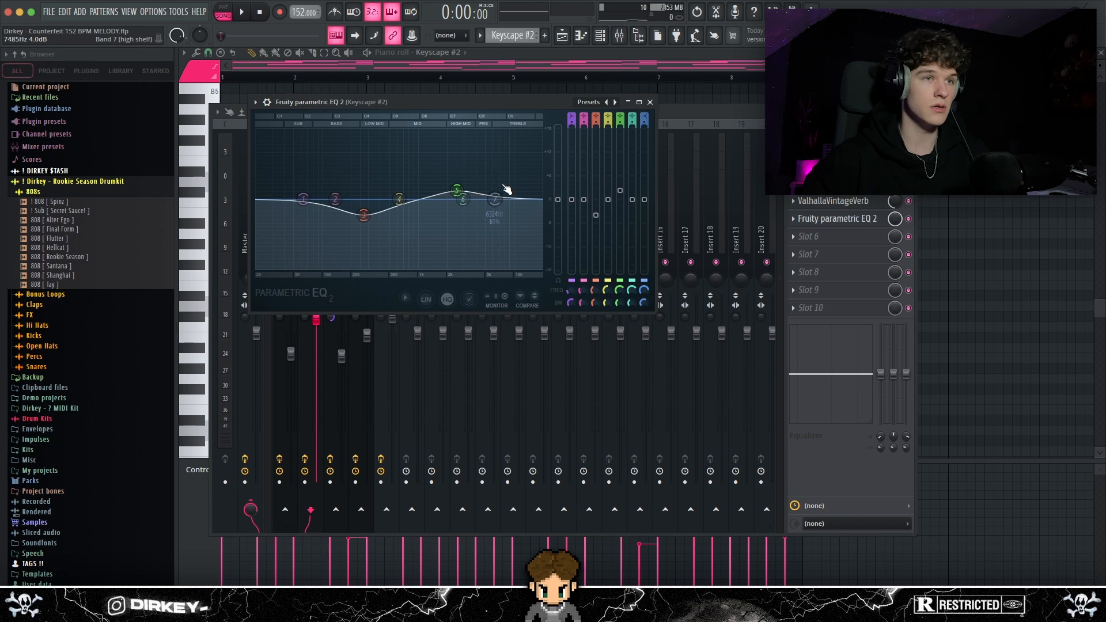
pyautogui.click(650, 102)
# Inspect the ShaperBox 2 panning and ValhallaVintageVerb reverb settings in the Keyscape #2 effects chain
pyautogui.click(833, 183)
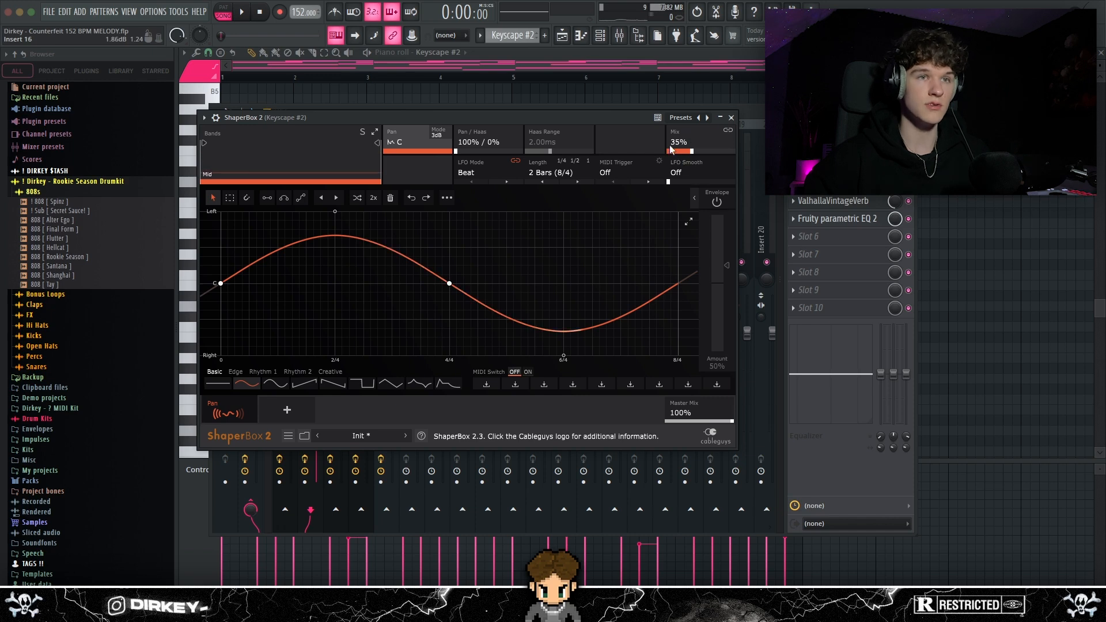
pyautogui.click(731, 118)
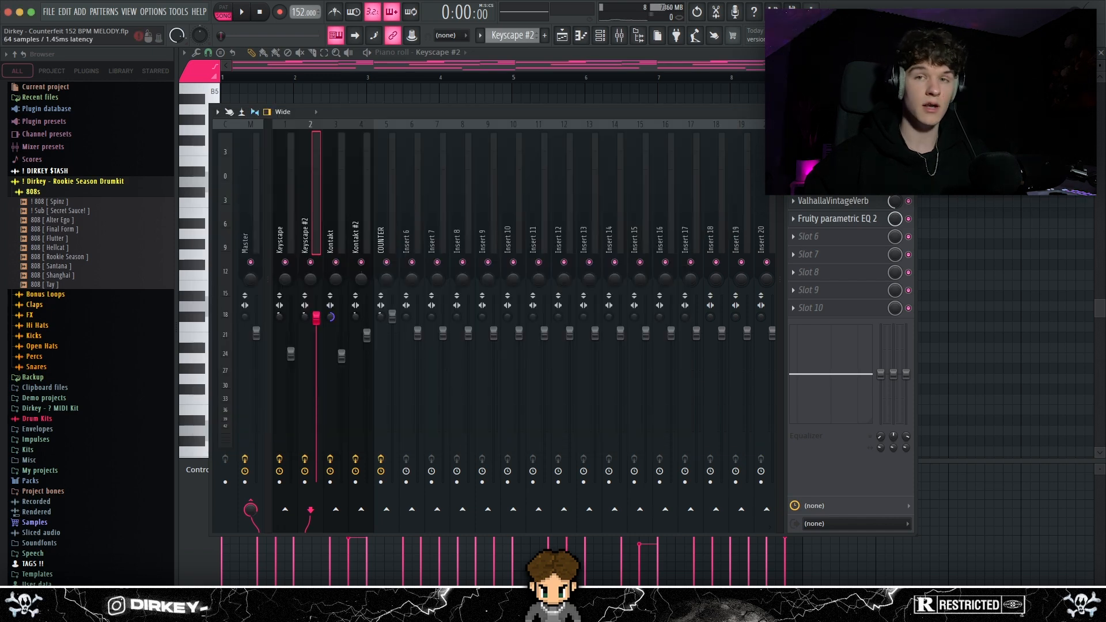
pyautogui.click(832, 165)
pyautogui.moveTo(458, 91); pyautogui.dragTo(398, 124)
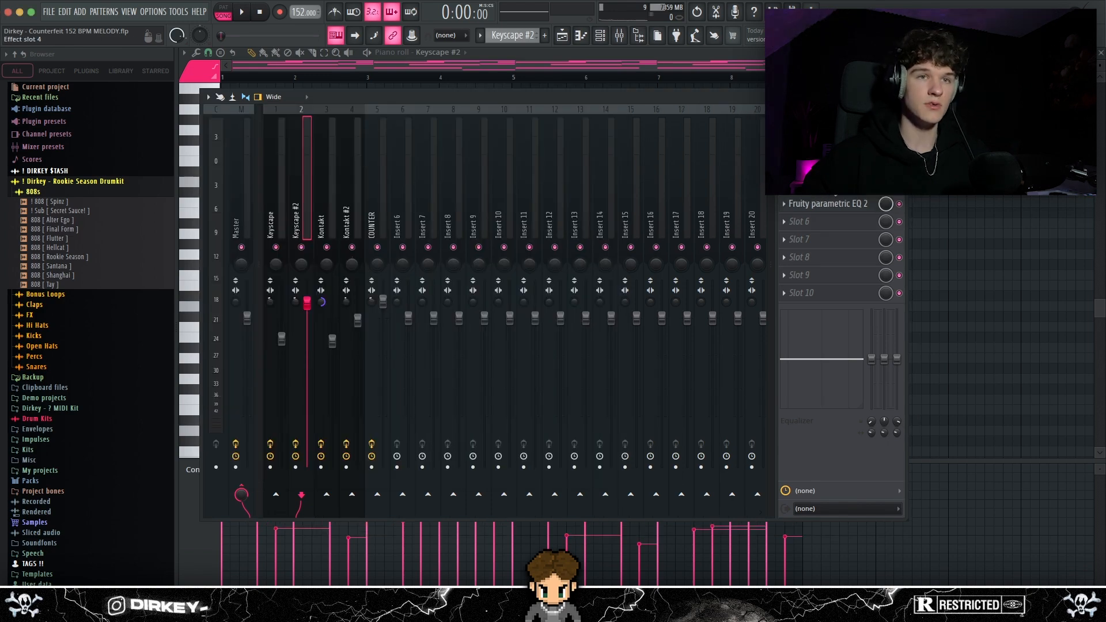
pyautogui.click(818, 191)
pyautogui.moveTo(392, 149); pyautogui.dragTo(359, 120)
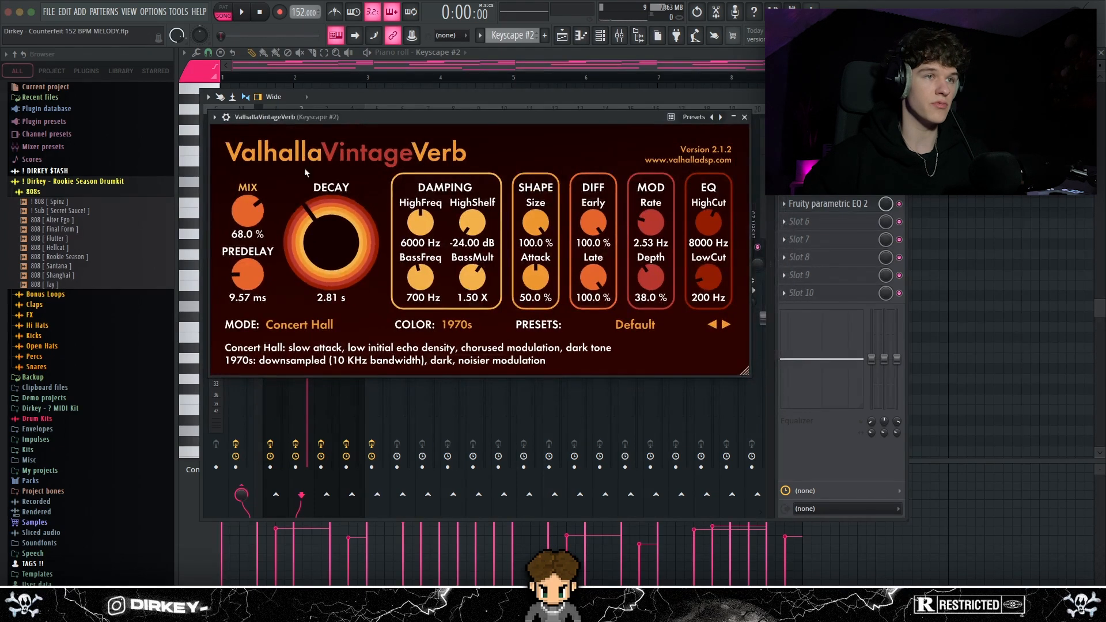
pyautogui.press('Escape')
# Examine the Keyscape #2 low-cut equalizer and check band 1's High pass filter type
pyautogui.click(276, 189)
pyautogui.click(303, 188)
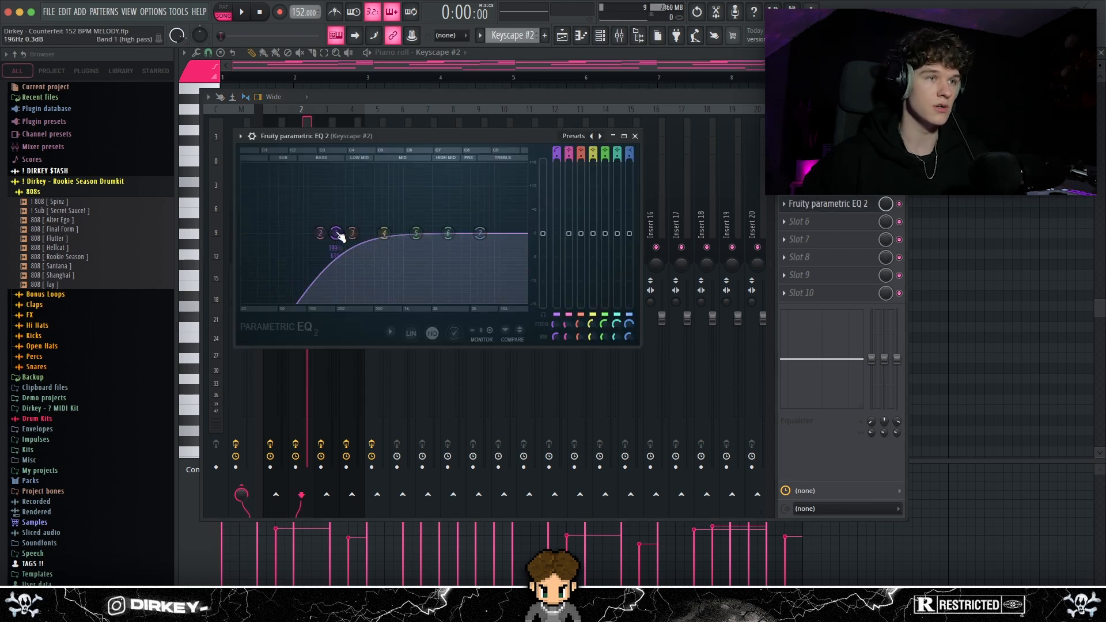
pyautogui.rightClick(337, 236)
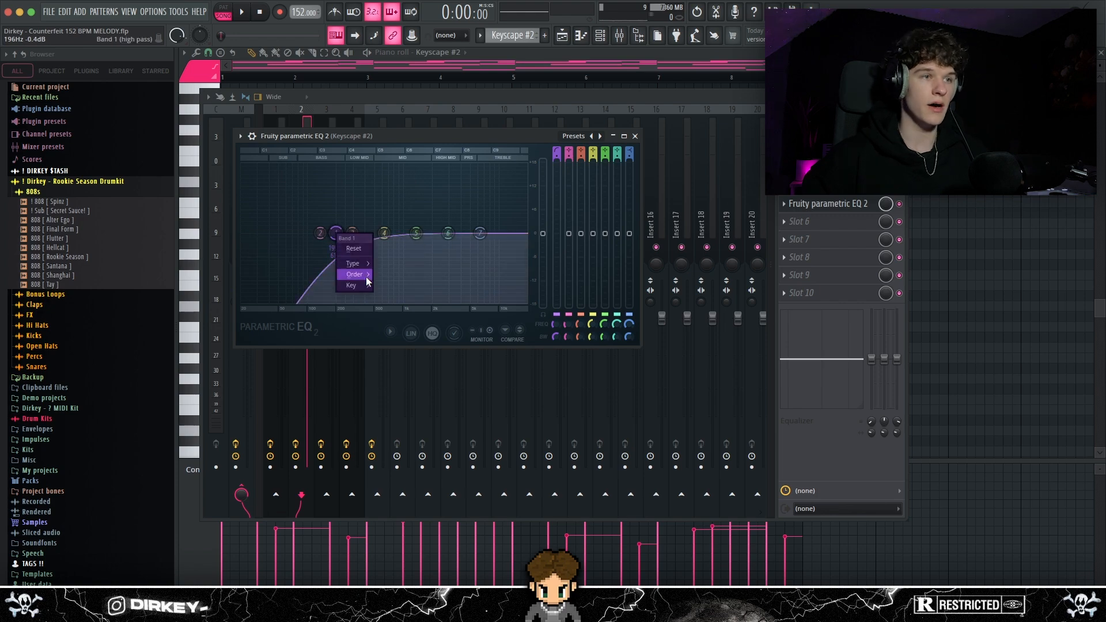
pyautogui.moveTo(354, 263)
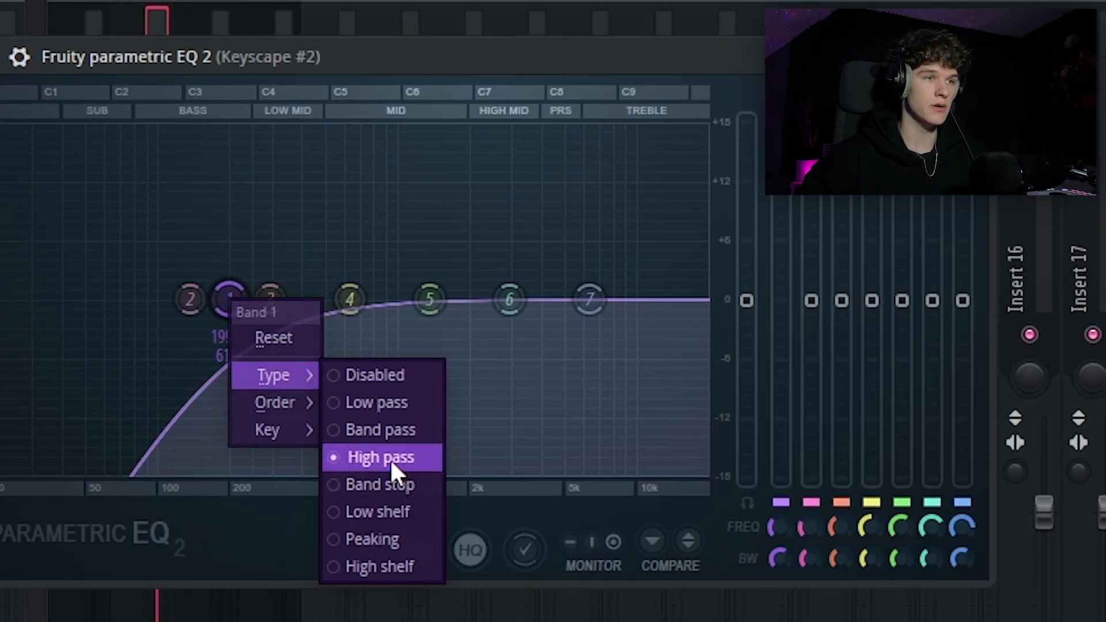
pyautogui.click(388, 458)
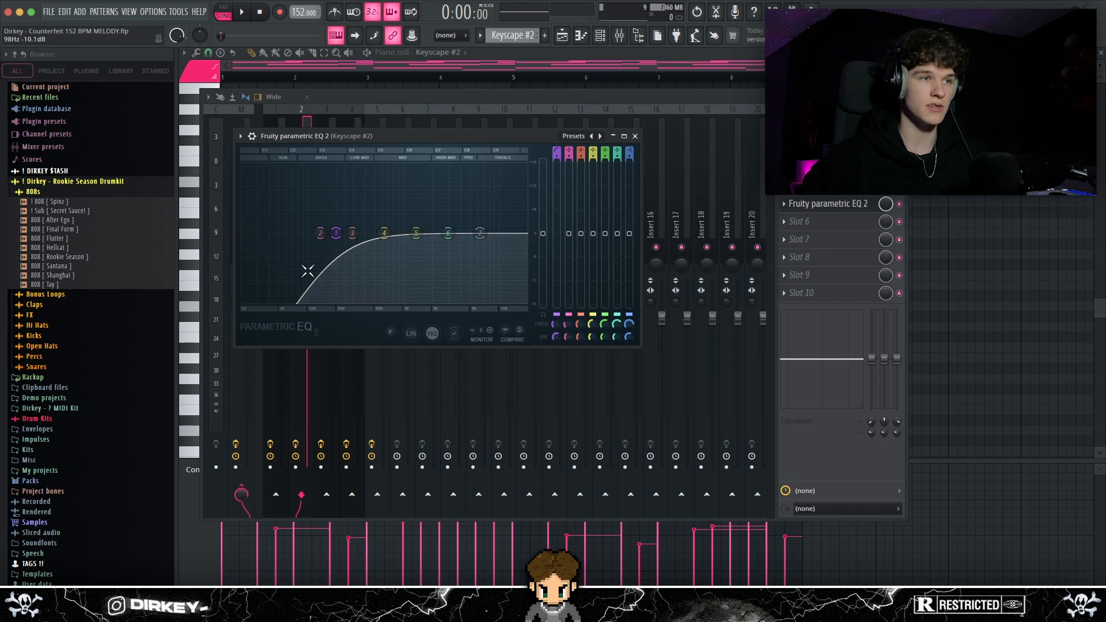
pyautogui.click(635, 136)
# Add a Fruity Parametric EQ 2 to slot 6 of Keyscape #2 and pull band 1 fully down to cut the lows
pyautogui.click(814, 223)
pyautogui.click(943, 279)
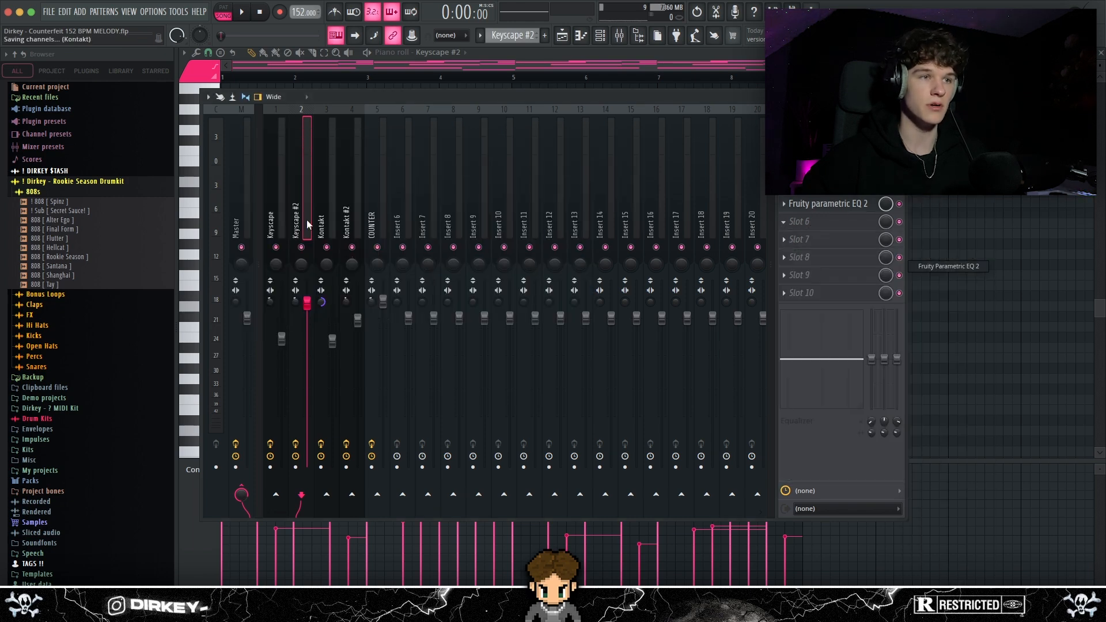
pyautogui.moveTo(292, 247); pyautogui.dragTo(312, 318)
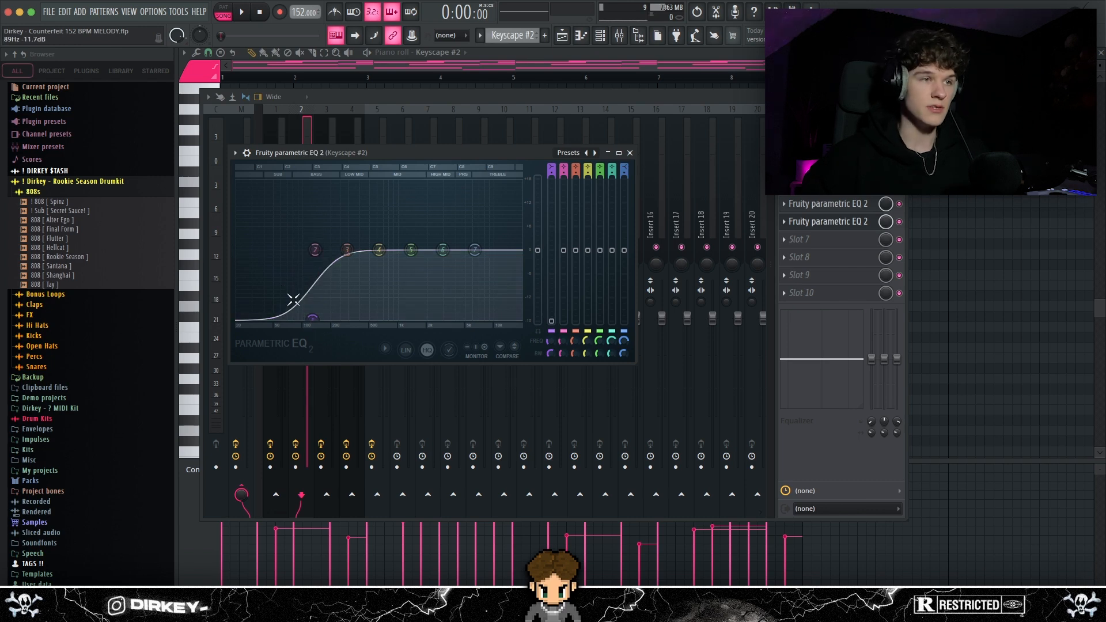
# Compare the high-pass curve in slot 5's equalizer with the low cut in slot 6's equalizer
pyautogui.click(630, 153)
pyautogui.click(822, 206)
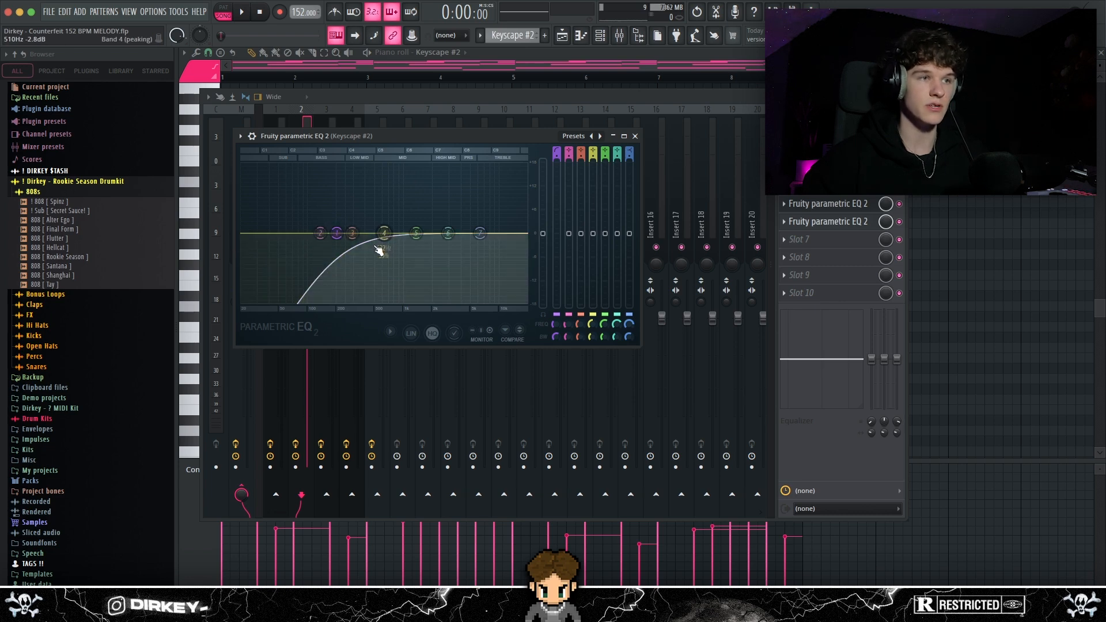
pyautogui.click(839, 221)
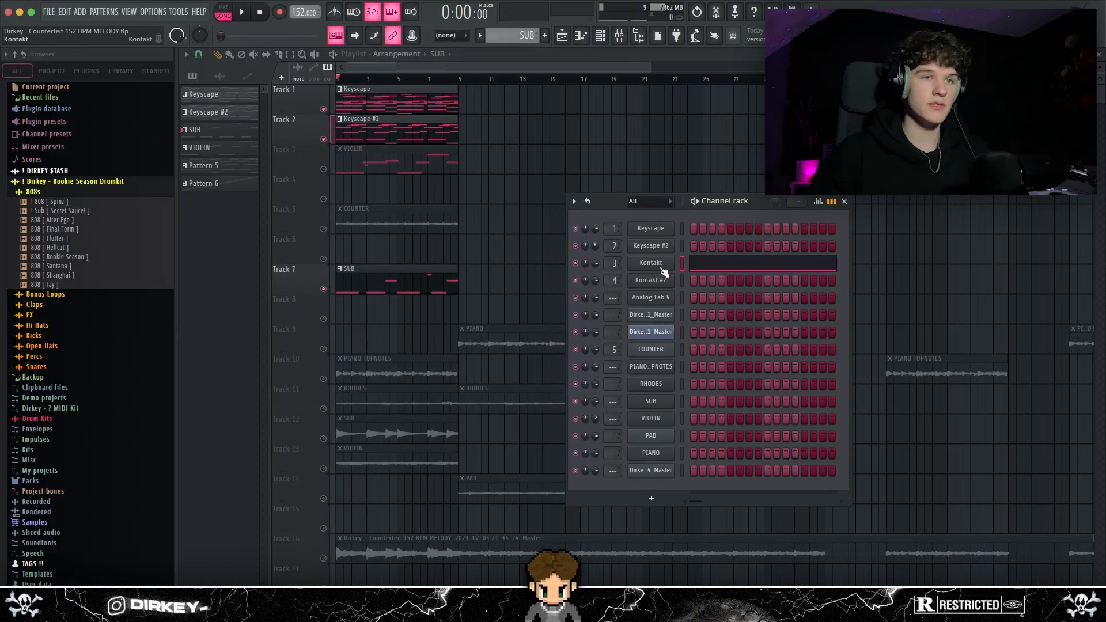
# Inspect the SUB layer's Scarbee Rickenbacker Bass preset in Kontakt and open the SUB pattern's notes from bar 1
pyautogui.click(662, 270)
pyautogui.moveTo(350, 103); pyautogui.dragTo(360, 88)
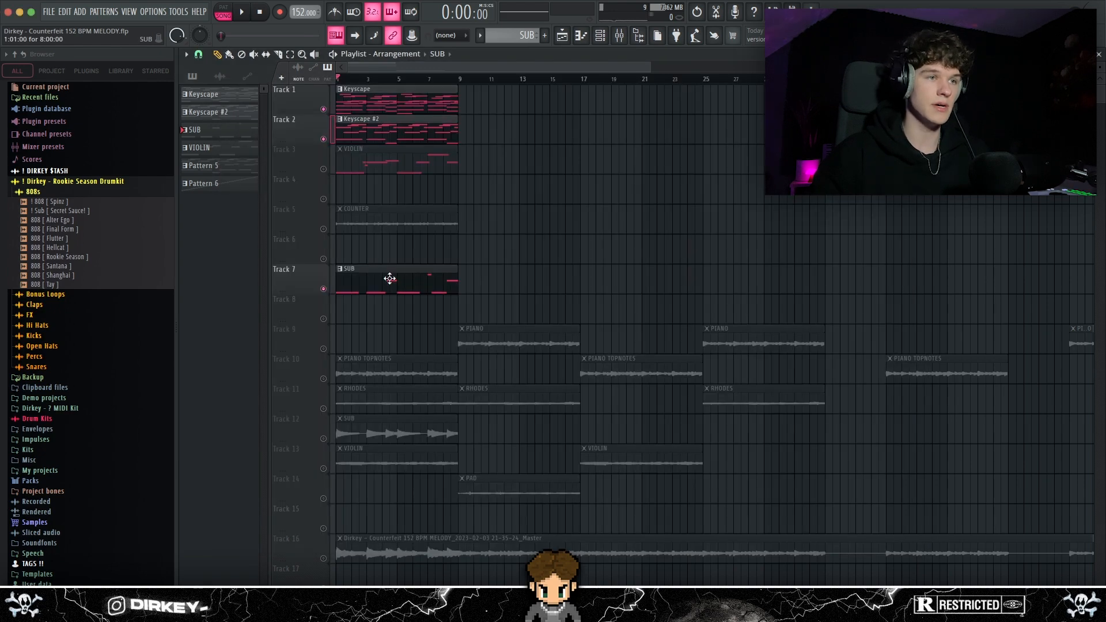
pyautogui.doubleClick(387, 279)
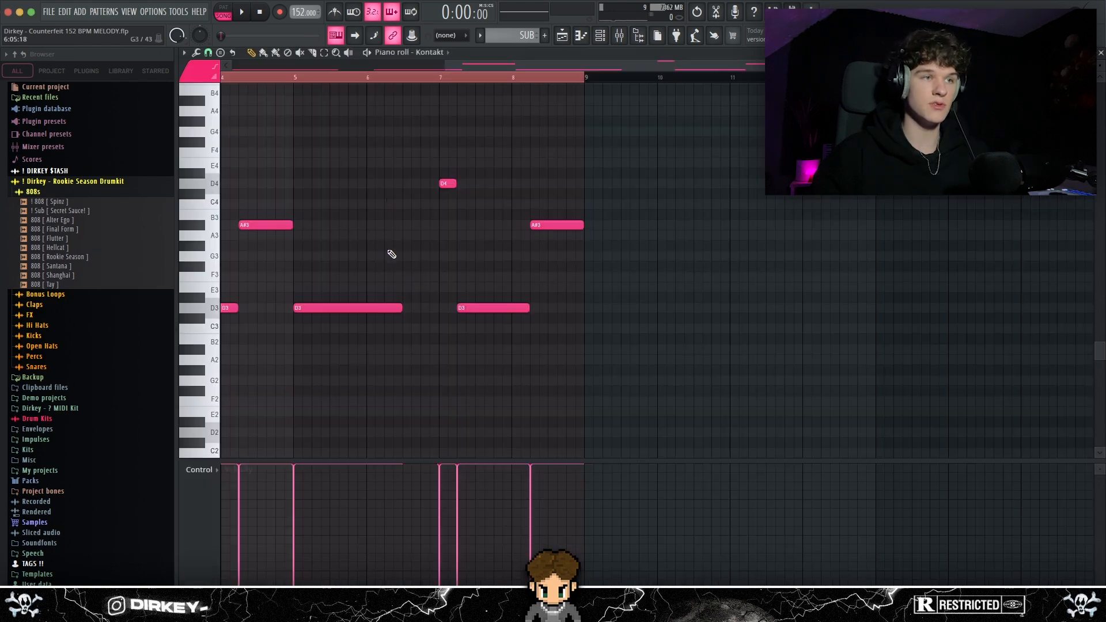
pyautogui.hscroll(-4, 374, 132)
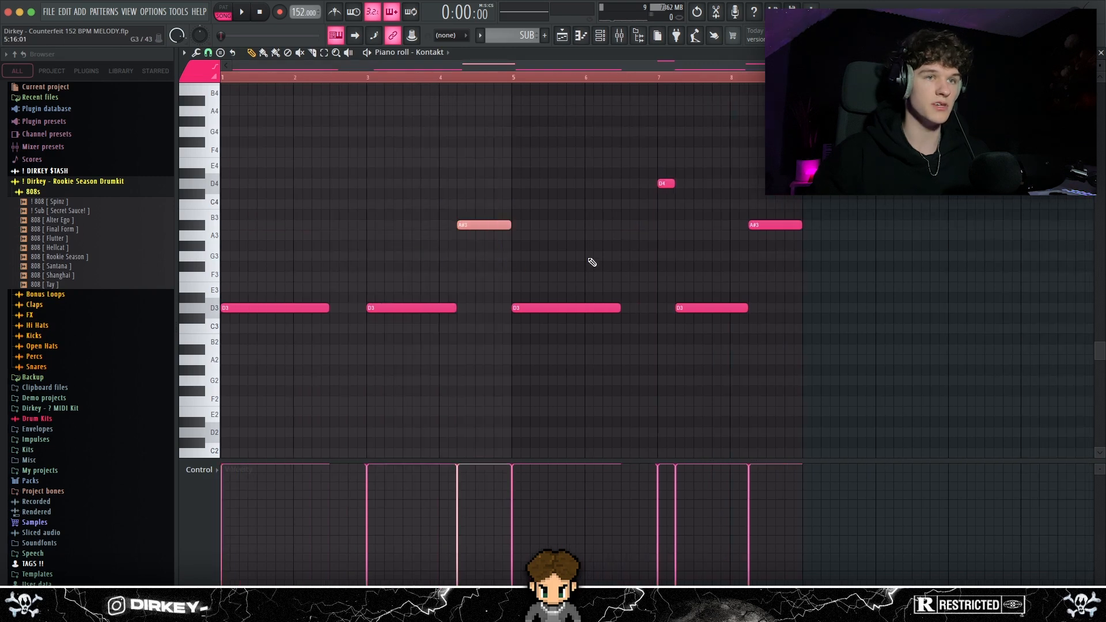
# Try the selected SUB note an octave lower, restore its pitch and mark the short D4 note
pyautogui.hotkey('ctrl', 'Down')
pyautogui.hotkey('ctrl', 'Up')
pyautogui.moveTo(652, 148); pyautogui.dragTo(701, 247)
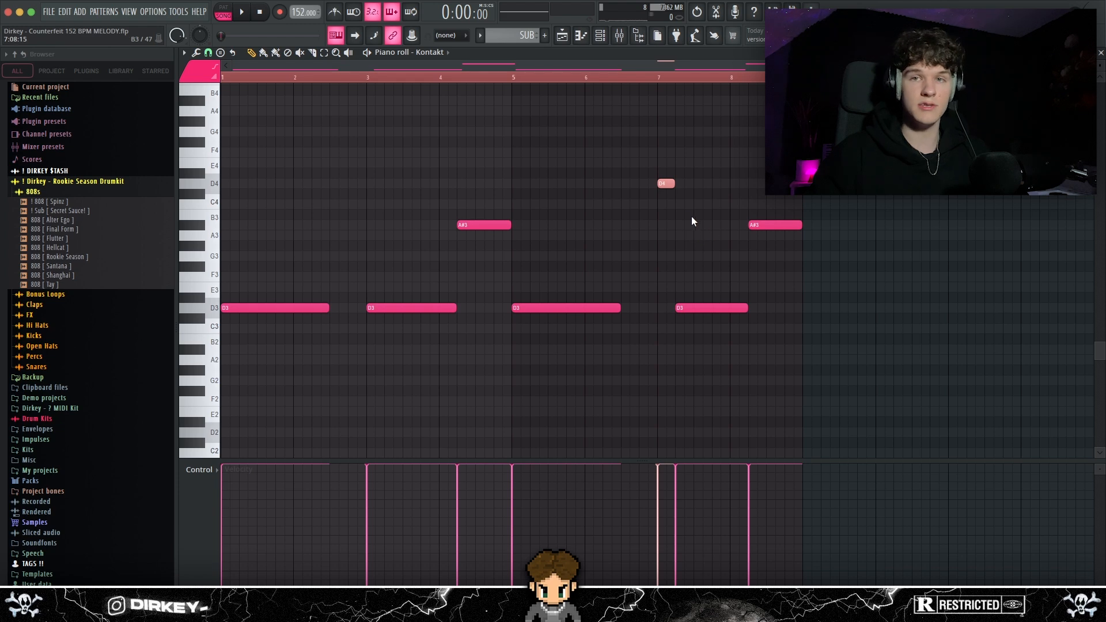
# Reopen the SUB pattern from its playlist clip on Track 7 and play its notes back
pyautogui.press('F5')
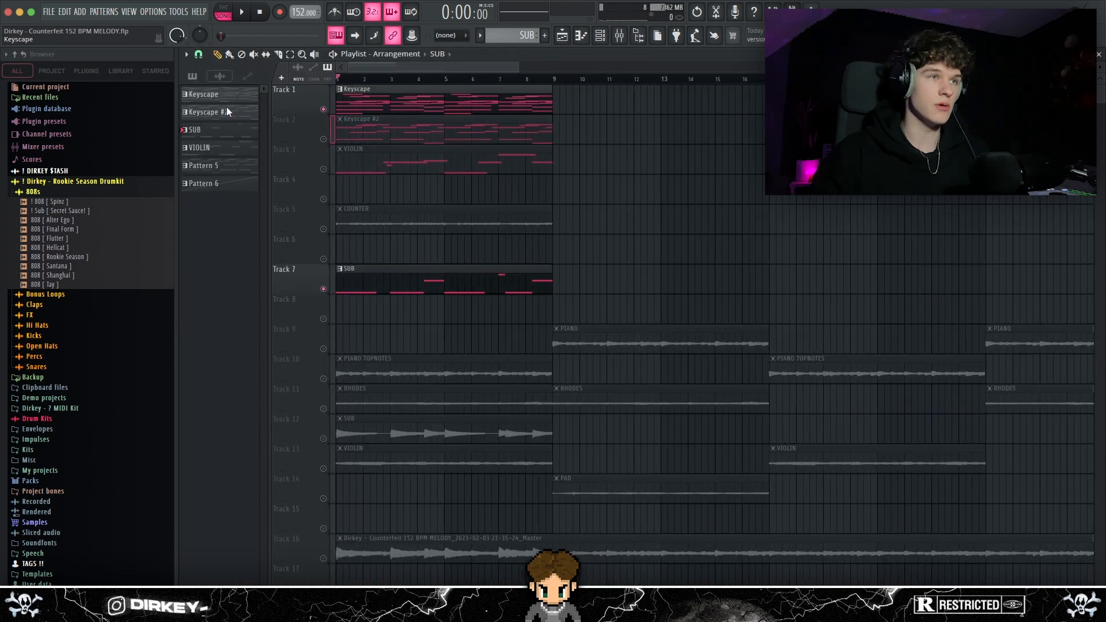
pyautogui.doubleClick(381, 284)
pyautogui.press('space')
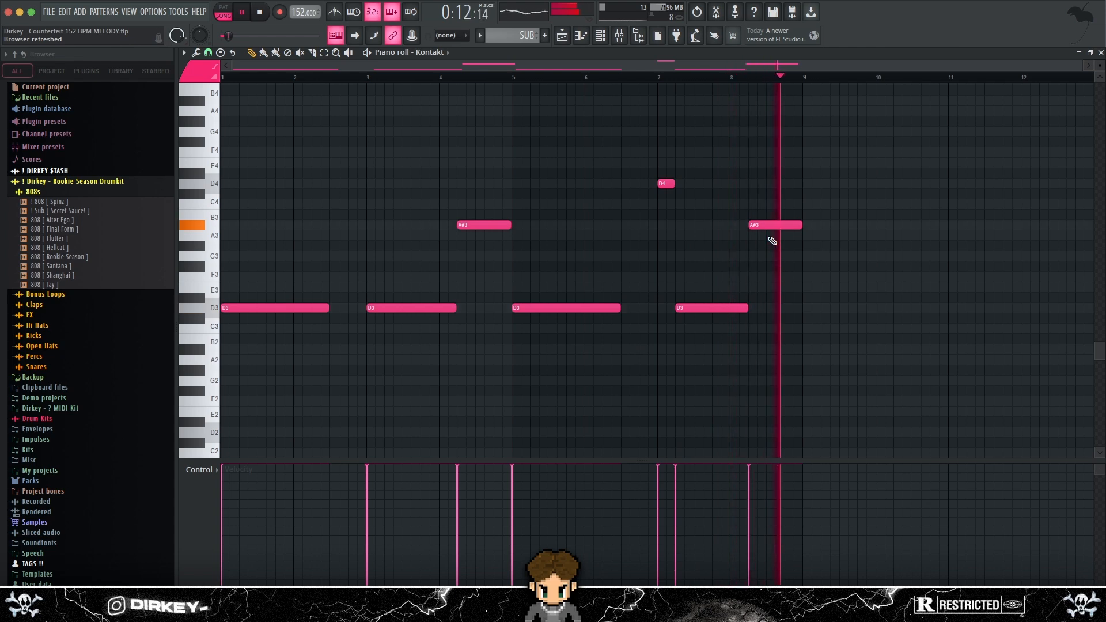
pyautogui.press('space')
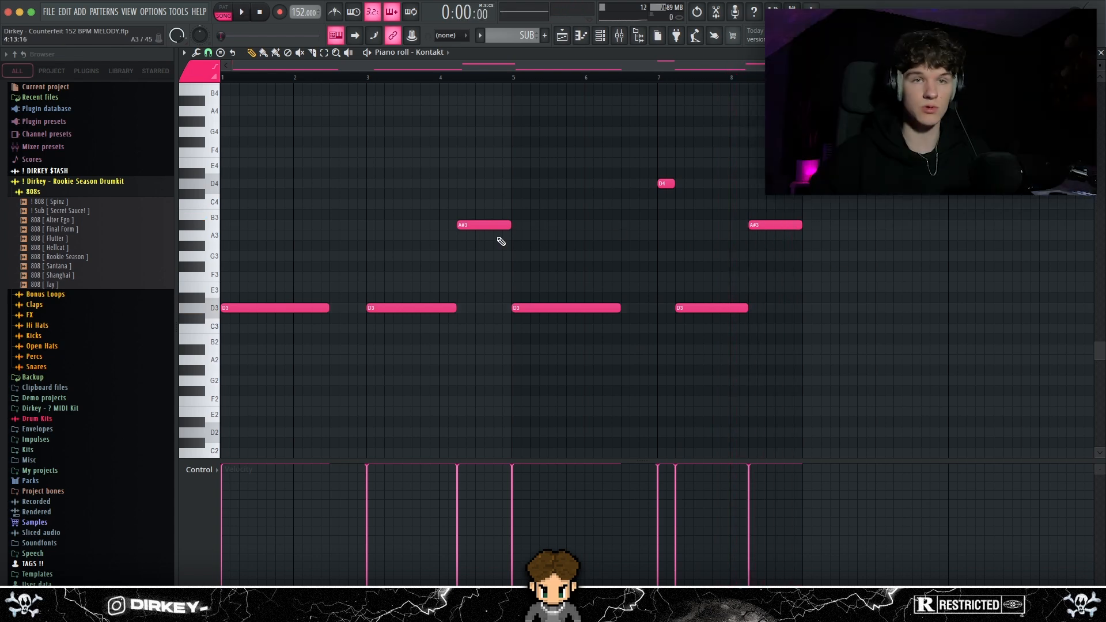
# Inspect the Fruity parametric EQ 2 on the SUB layer's Kontakt mixer track
pyautogui.click(619, 36)
pyautogui.moveTo(371, 106); pyautogui.dragTo(431, 114)
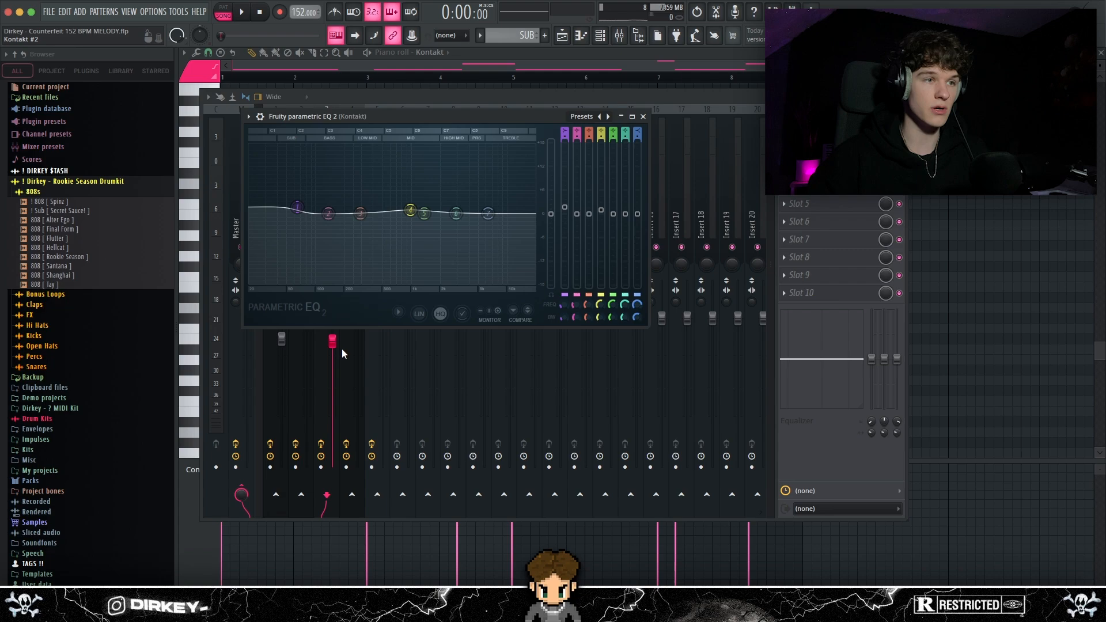
pyautogui.press('Escape')
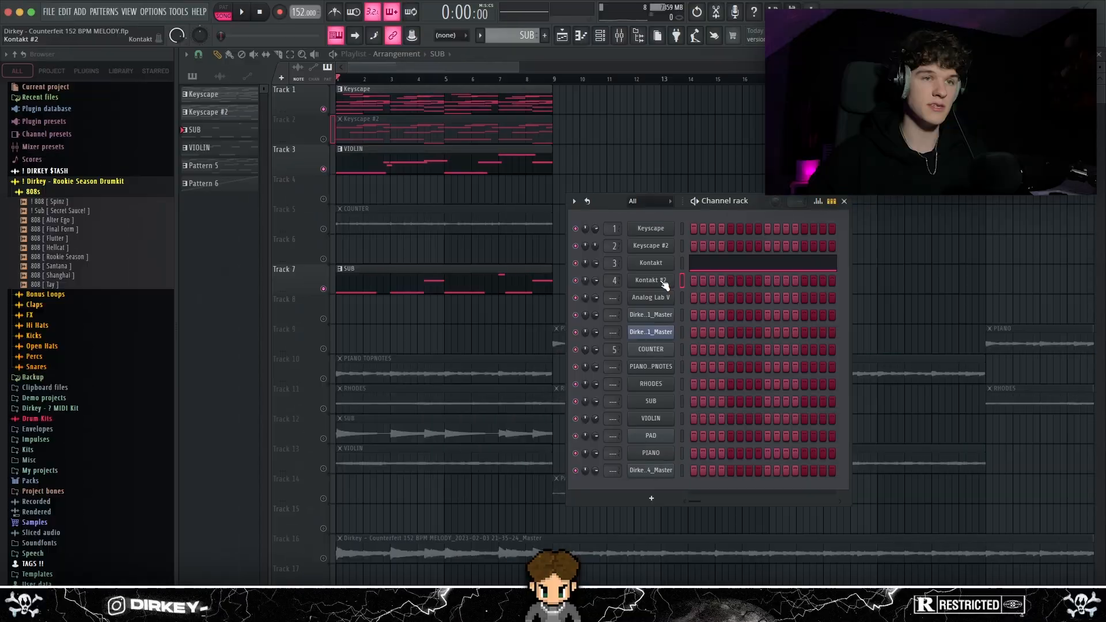
# Inspect the Spitfire Solo Violin instrument in Kontakt #2 and open the VIOLIN pattern's notes
pyautogui.click(661, 282)
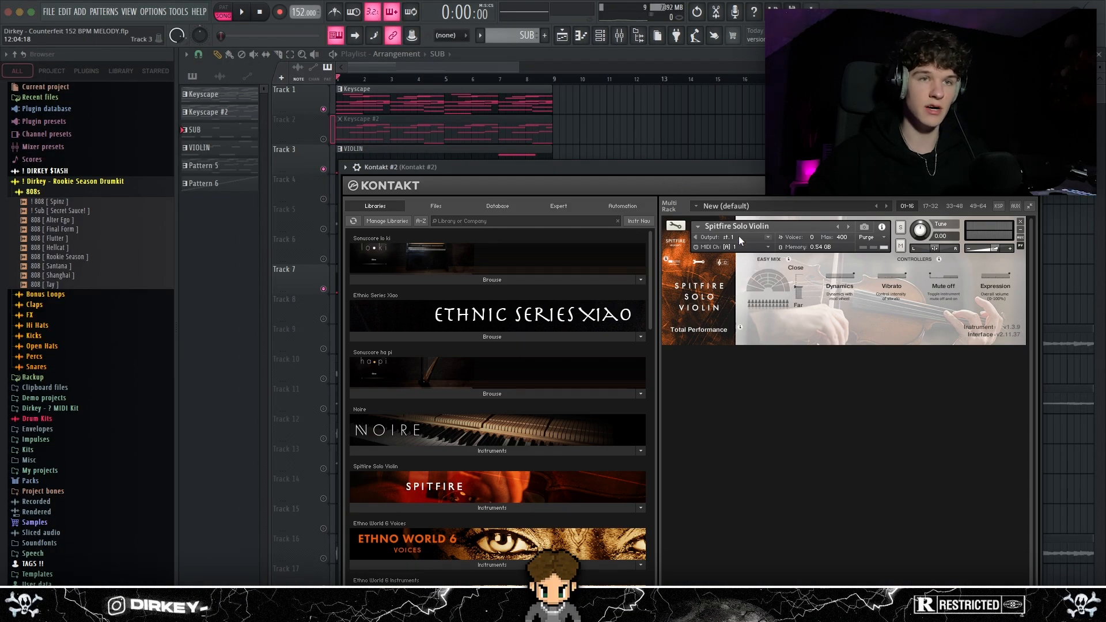
pyautogui.moveTo(704, 172); pyautogui.dragTo(754, 198)
pyautogui.moveTo(499, 194); pyautogui.dragTo(466, 191)
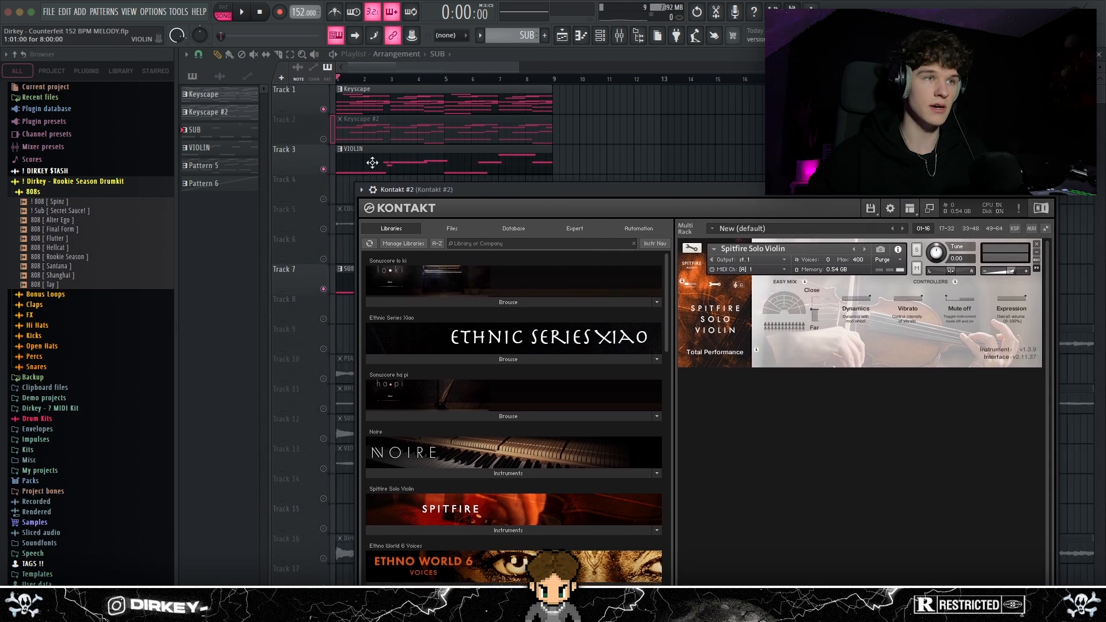
pyautogui.doubleClick(465, 183)
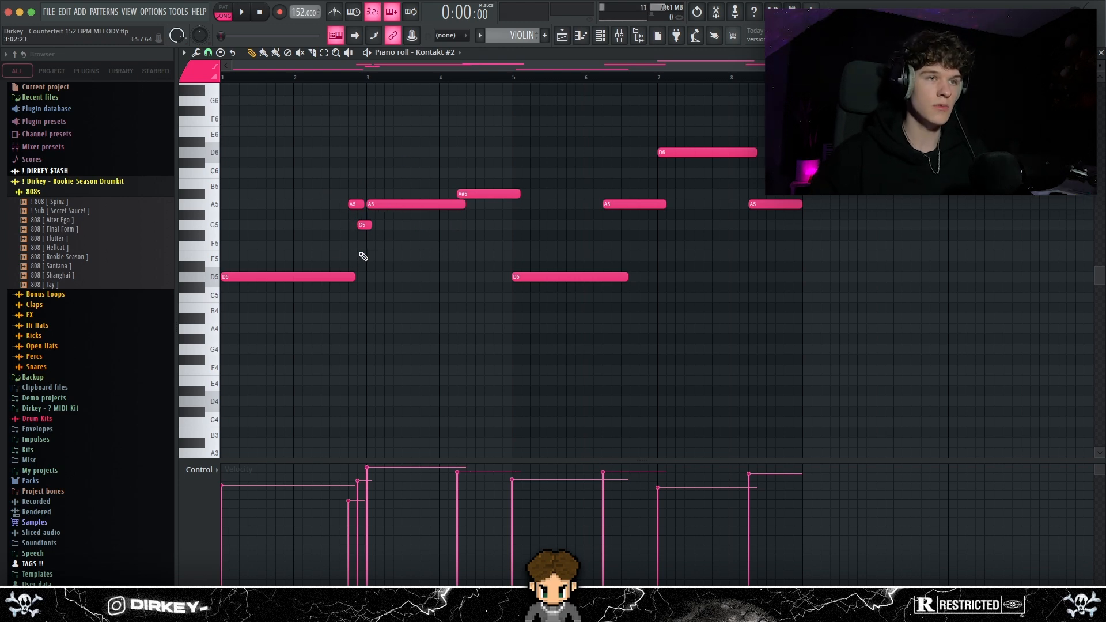
# Select all the VIOLIN notes, play the pattern back and clear the selection
pyautogui.moveTo(289, 130); pyautogui.dragTo(799, 299)
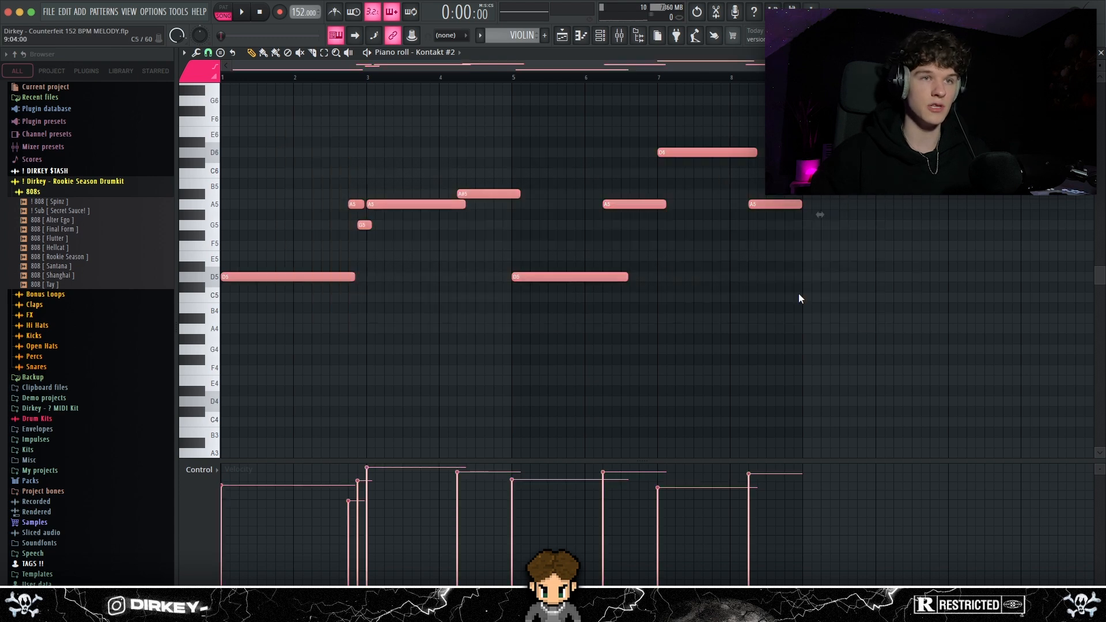
pyautogui.press('space')
pyautogui.keyDown('super'); pyautogui.click(333, 167); pyautogui.keyUp('super')
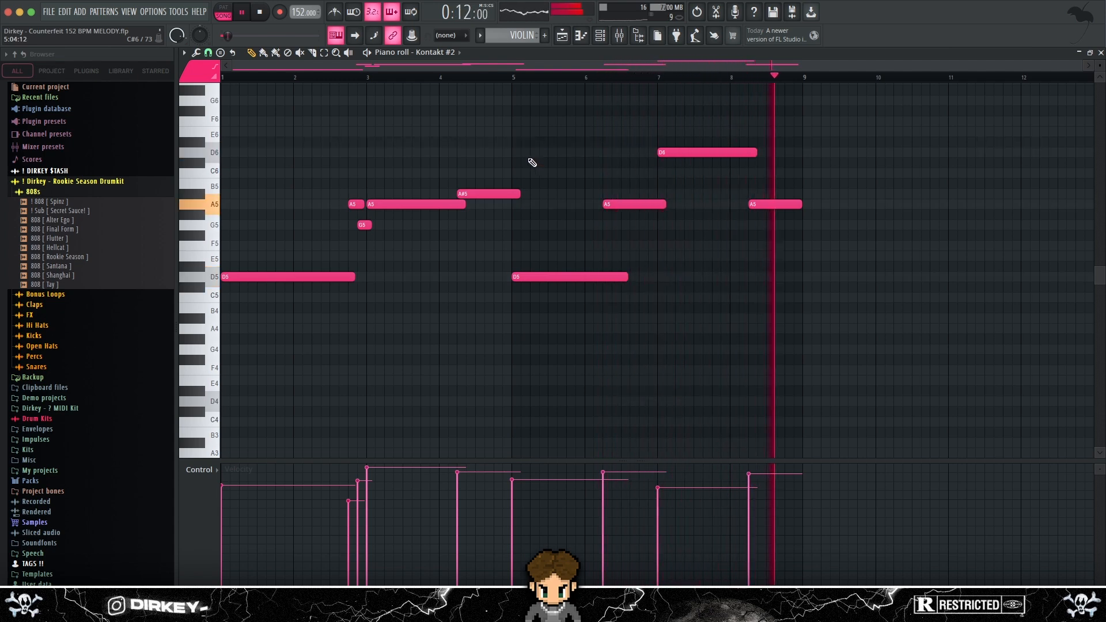
pyautogui.press('space')
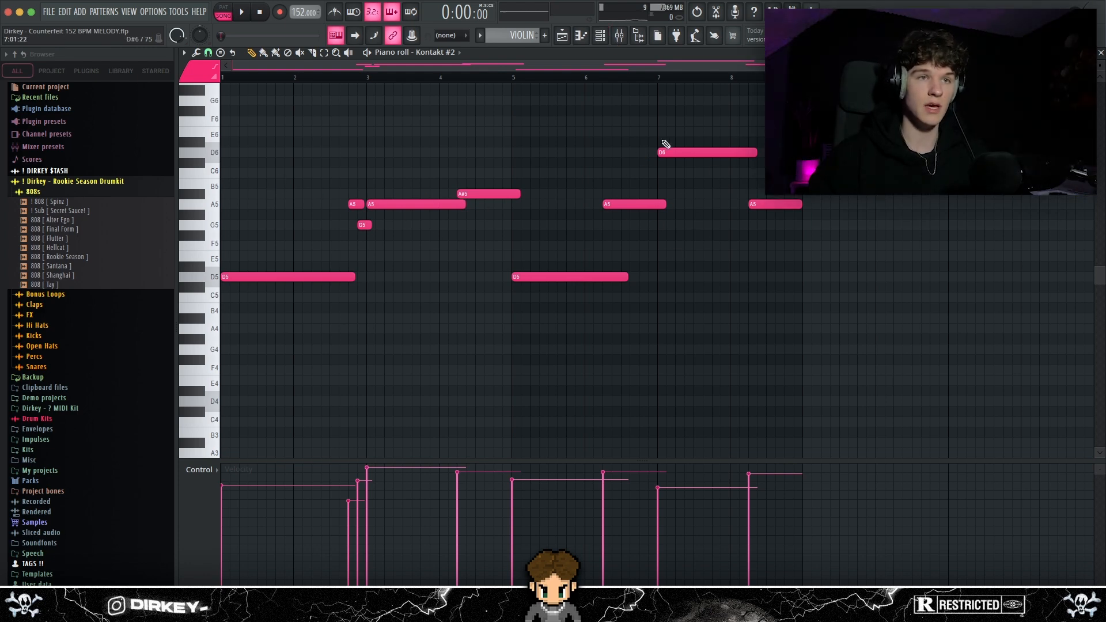
# Inspect the Fruity parametric EQ 2 and ValhallaVintageVerb settings on the Kontakt #2 mixer track
pyautogui.press('F9')
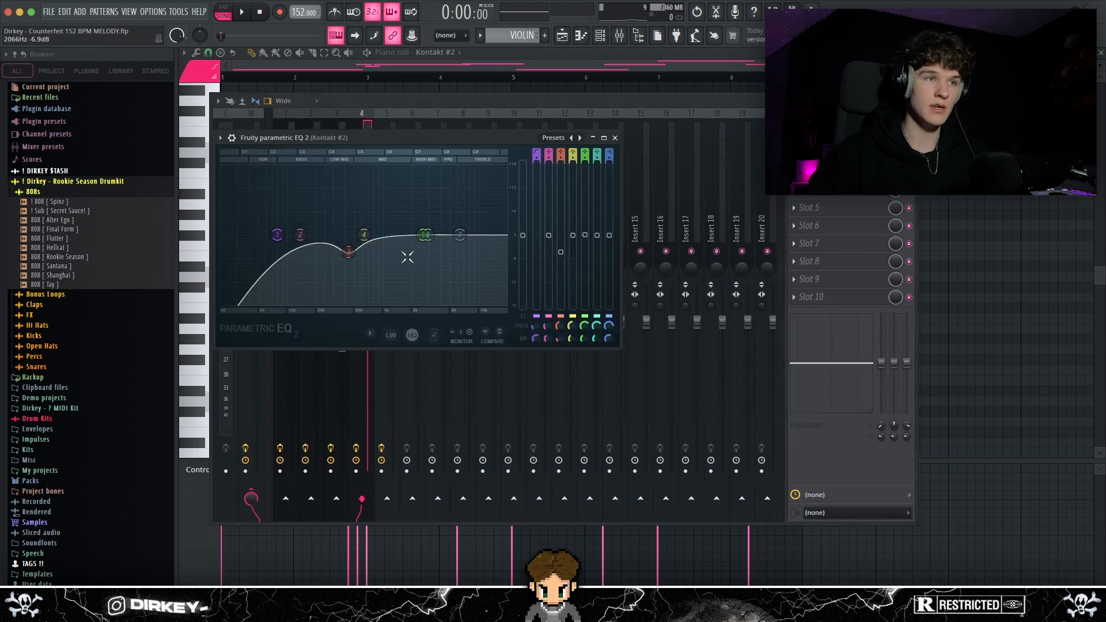
pyautogui.moveTo(407, 254); pyautogui.dragTo(318, 227)
pyautogui.moveTo(281, 345); pyautogui.dragTo(280, 344)
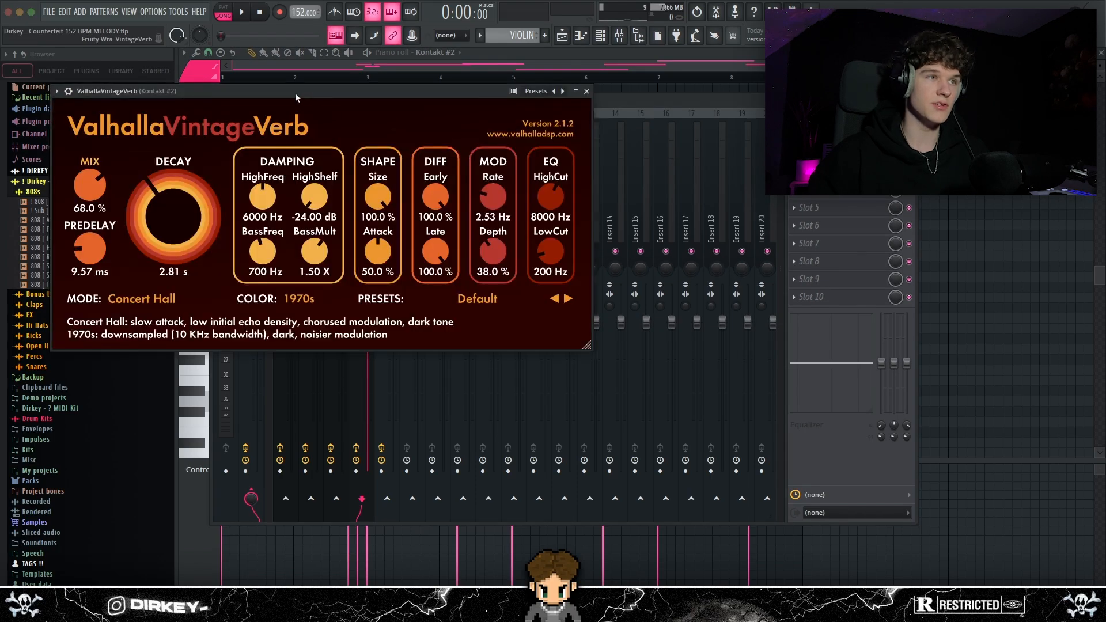
pyautogui.moveTo(296, 93); pyautogui.dragTo(476, 138)
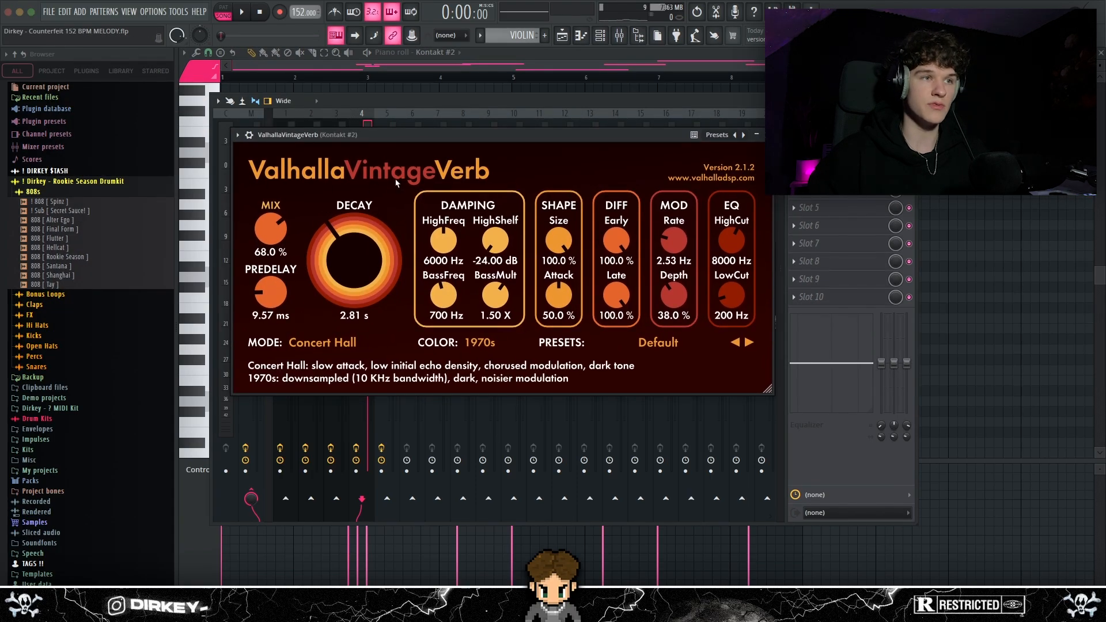
pyautogui.moveTo(383, 137); pyautogui.dragTo(362, 134)
pyautogui.press('Escape')
# Inspect the Virus preset in Analog Lab V and open the notes of Pattern 5
pyautogui.click(298, 164)
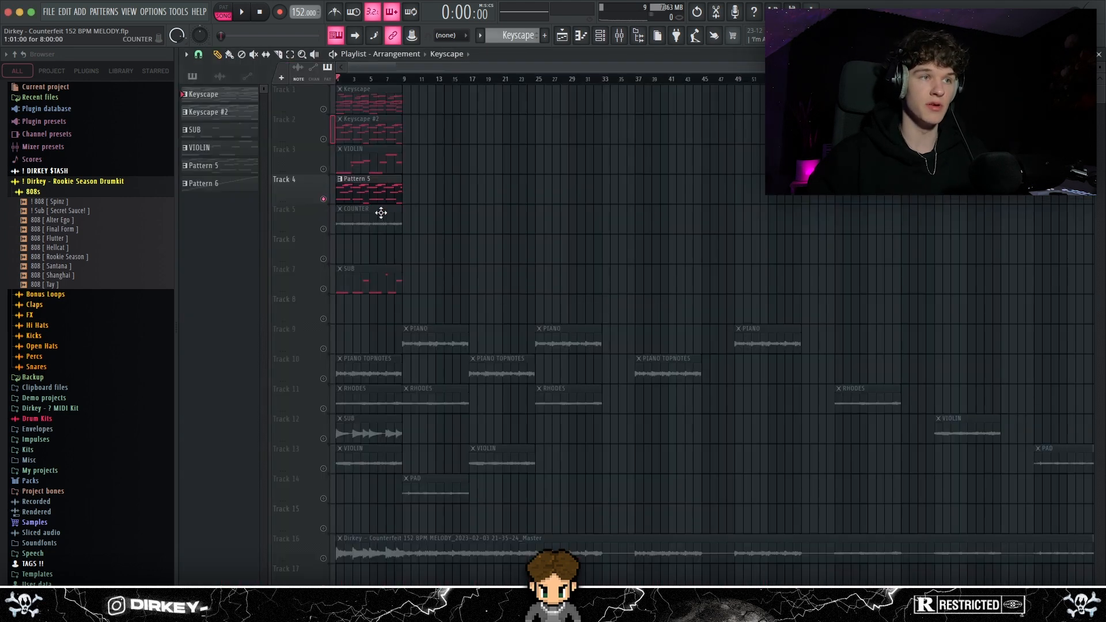
pyautogui.doubleClick(368, 190)
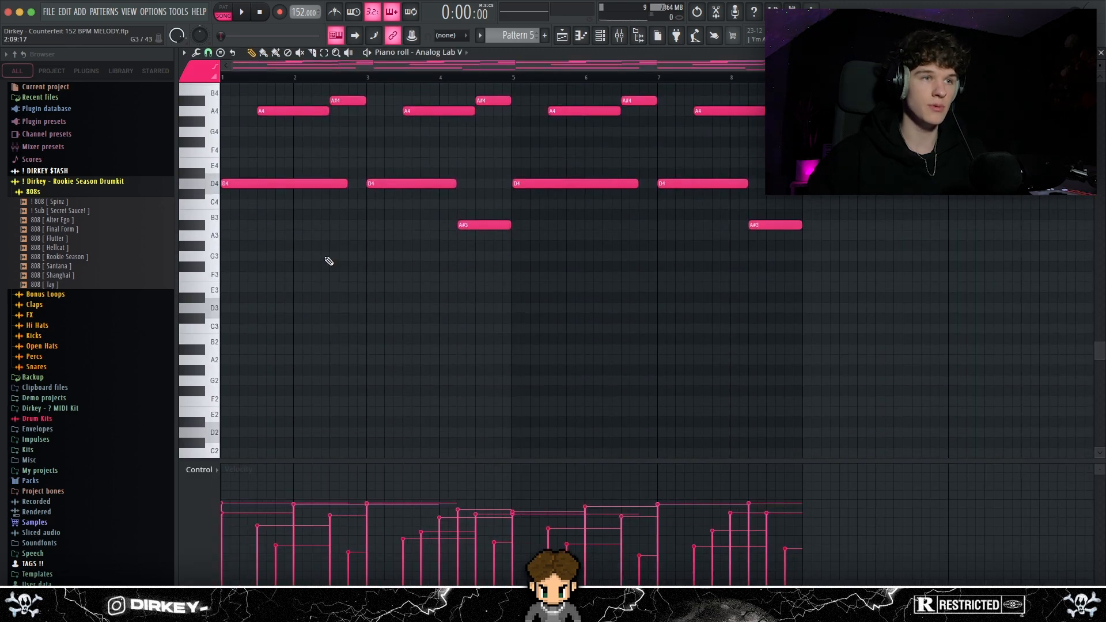
# Look over the notes of Pattern 5 from bar 1 and play the pattern back
pyautogui.moveTo(232, 271); pyautogui.dragTo(822, 471)
pyautogui.scroll(-8, 669, 306)
pyautogui.scroll(18, 765, 368)
pyautogui.scroll(-6, 765, 360)
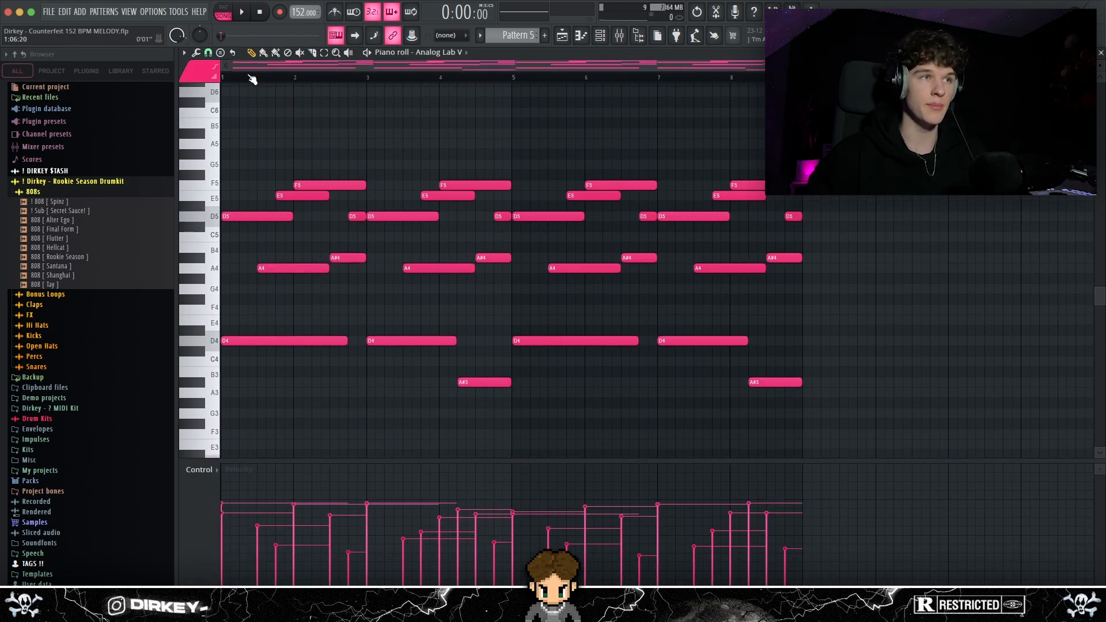
pyautogui.scroll(-1, 494, 185)
pyautogui.scroll(1, 495, 185)
pyautogui.press('space')
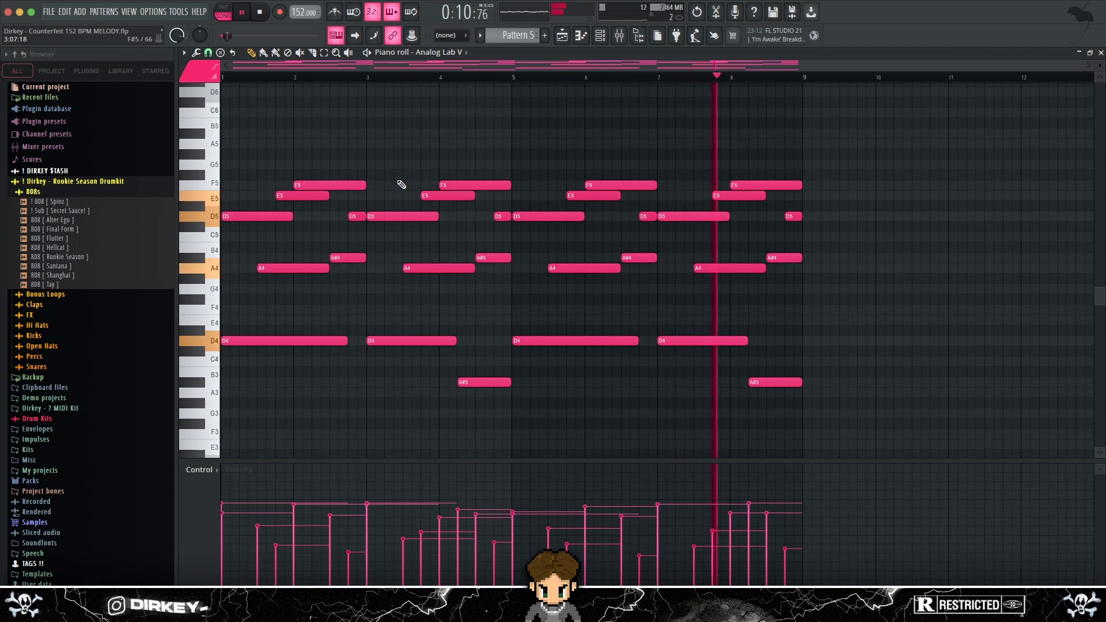
pyautogui.press('space')
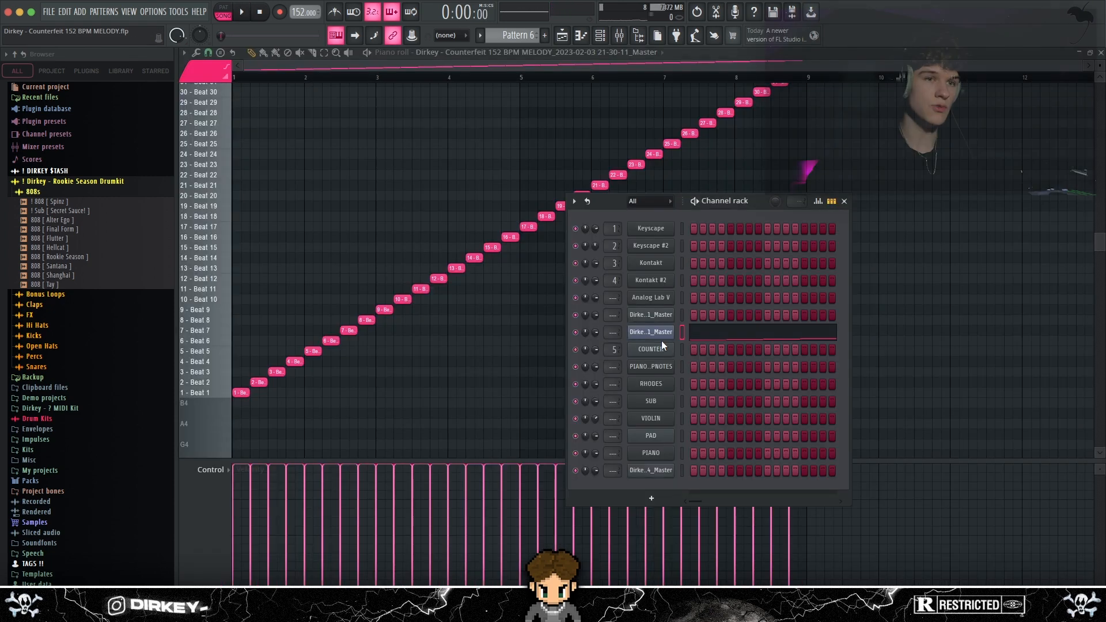
# Inspect the Fruity Slicer channel used in Pattern 6
pyautogui.click(656, 334)
pyautogui.moveTo(403, 212); pyautogui.dragTo(572, 187)
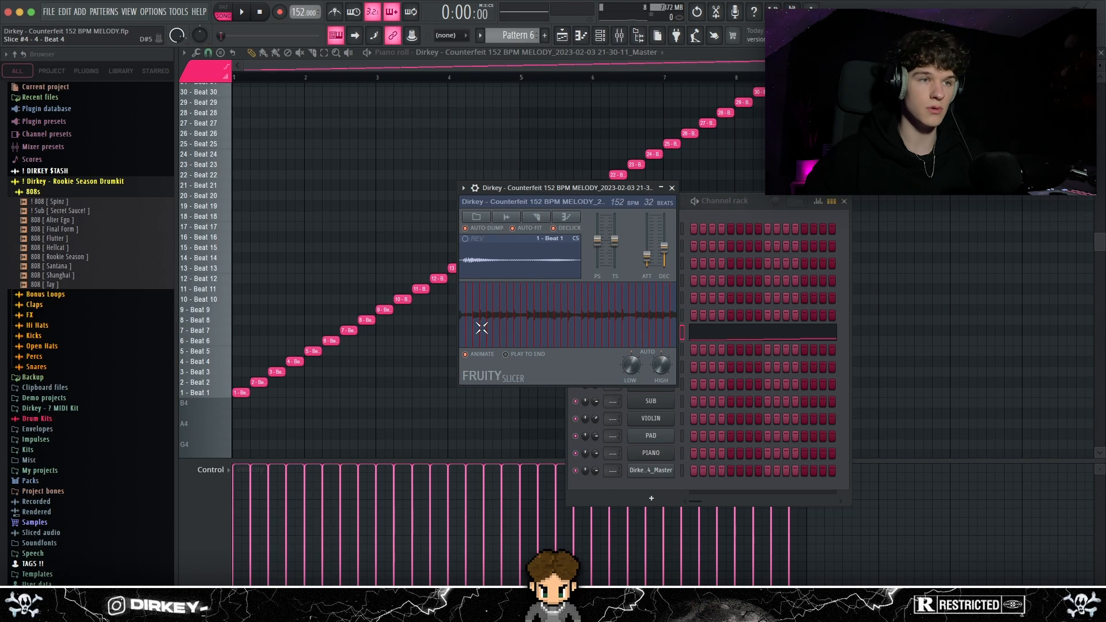
pyautogui.click(330, 73)
# Isolate the COUNTER clip in the playlist and play it, bringing in the Keyscape track during playback
pyautogui.press('F5')
pyautogui.rightClick(358, 199)
pyautogui.click(324, 229)
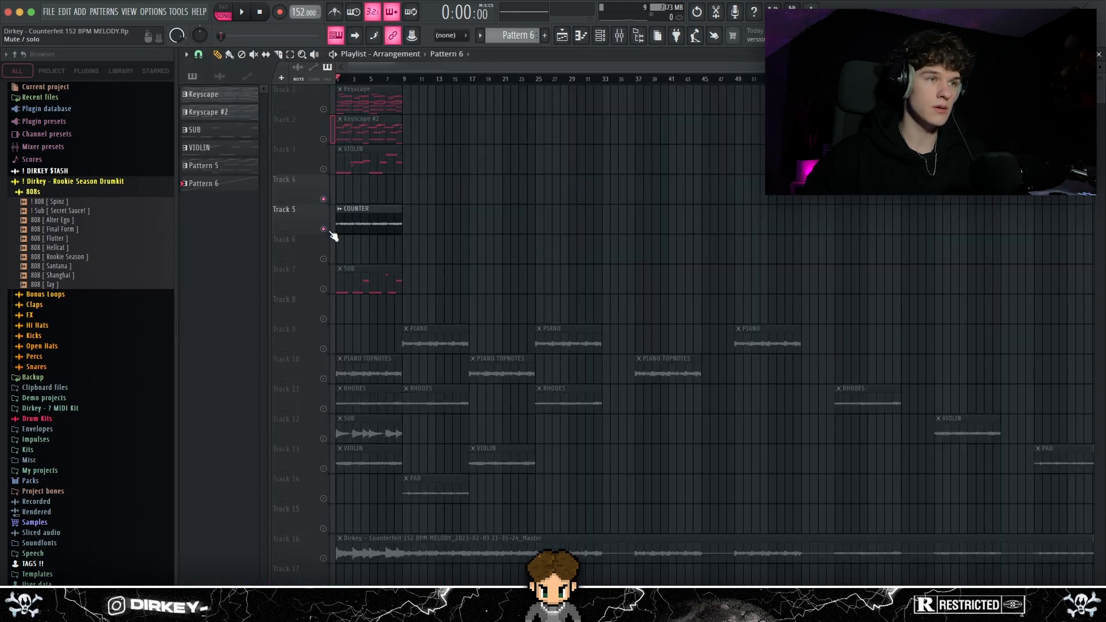
pyautogui.doubleClick(361, 211)
pyautogui.scroll(-3, 347, 80)
pyautogui.click(345, 79)
pyautogui.press('space')
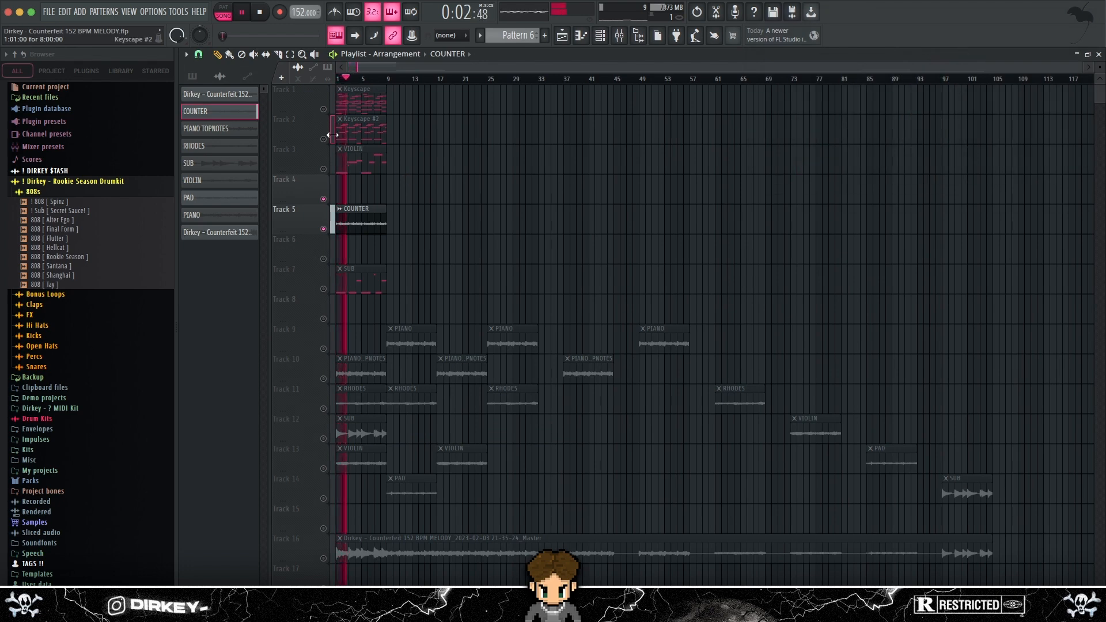
pyautogui.click(324, 109)
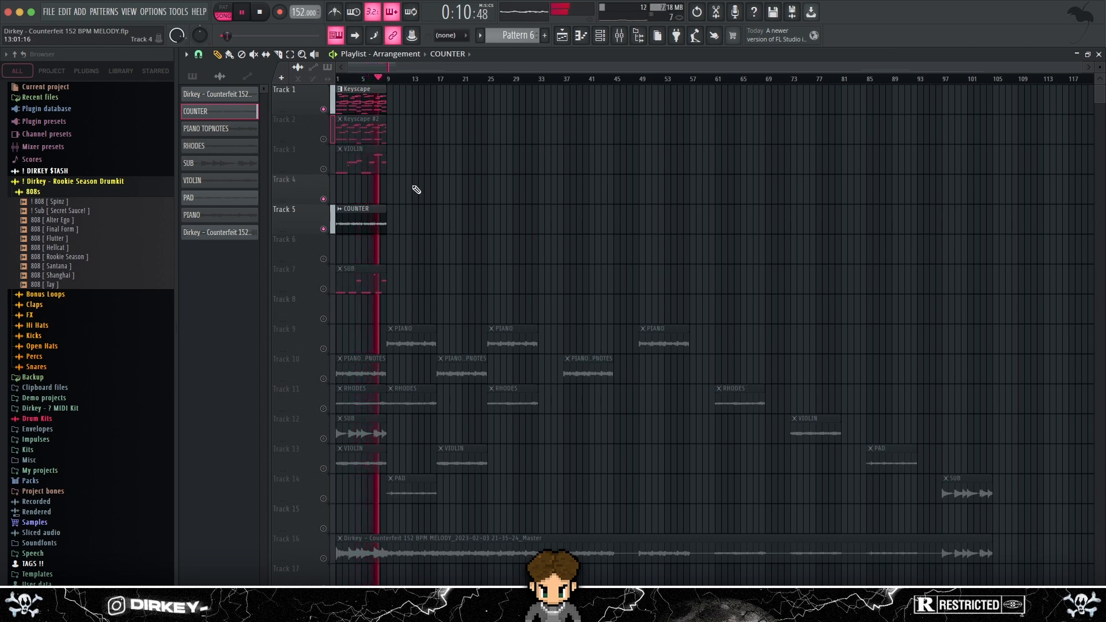
pyautogui.press('space')
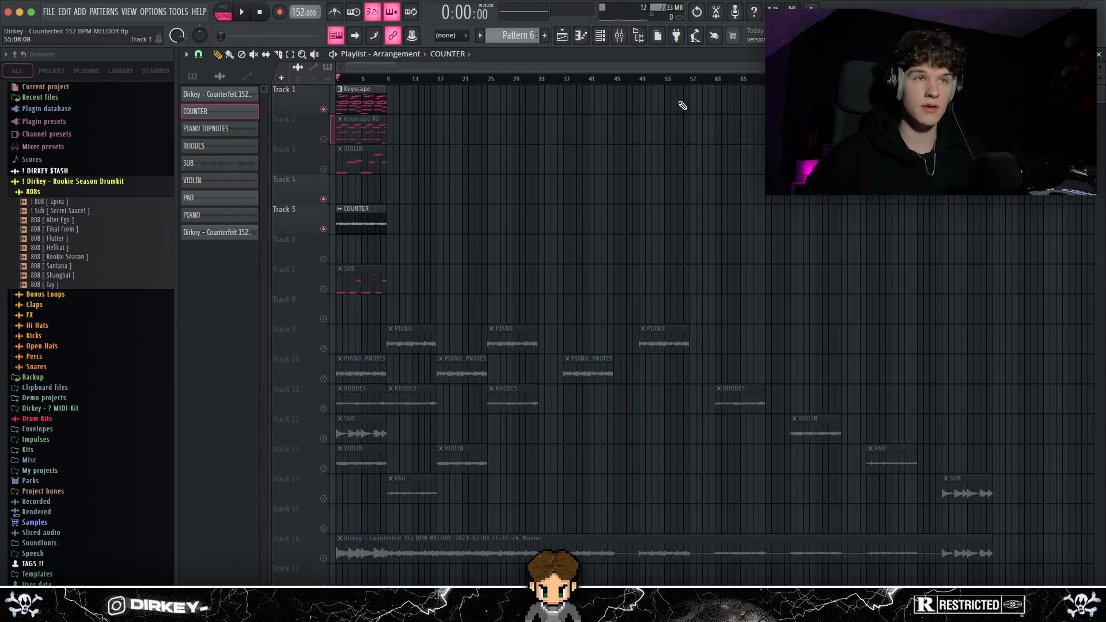
# Inspect the Fruity parametric EQ 2 and ShaperBox 2 settings on the COUNTER mixer track
pyautogui.click(625, 40)
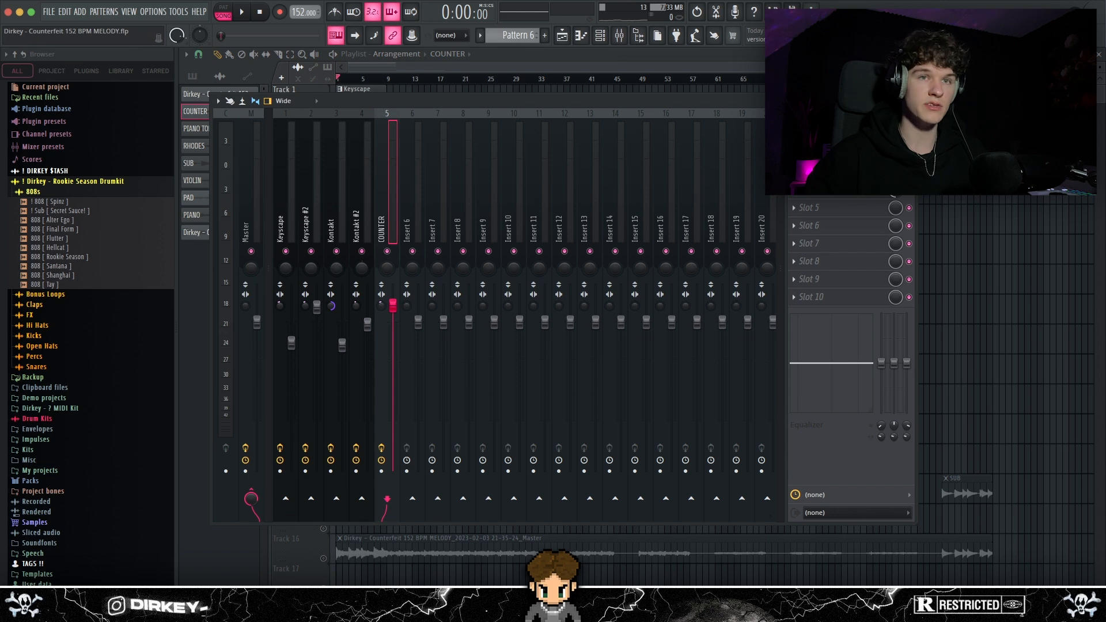
pyautogui.click(830, 137)
pyautogui.moveTo(466, 171); pyautogui.dragTo(521, 168)
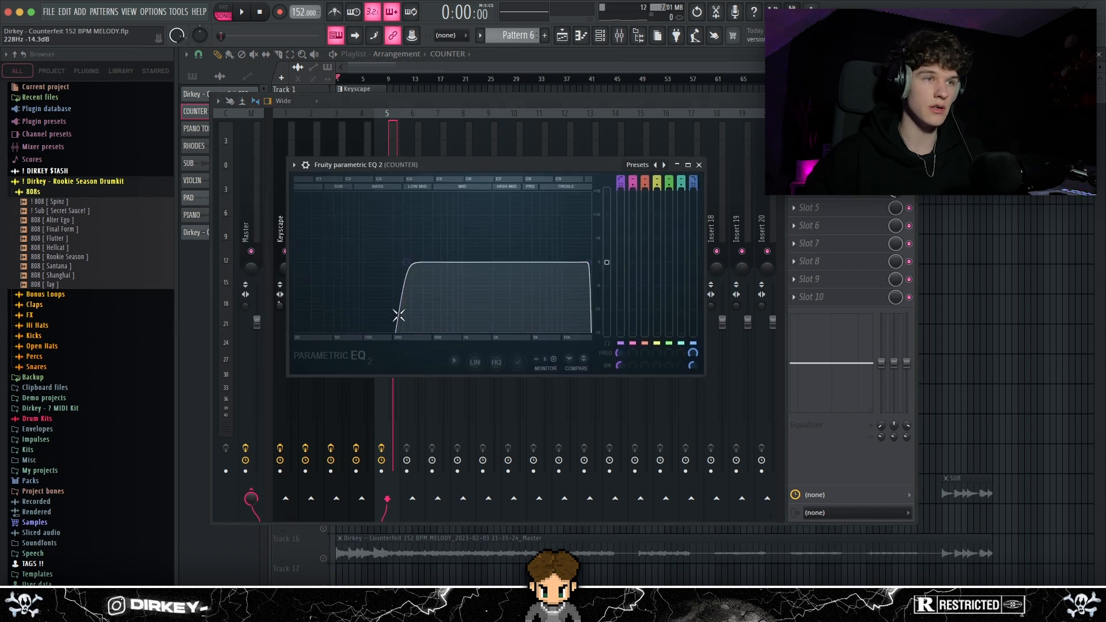
pyautogui.click(699, 165)
pyautogui.click(829, 154)
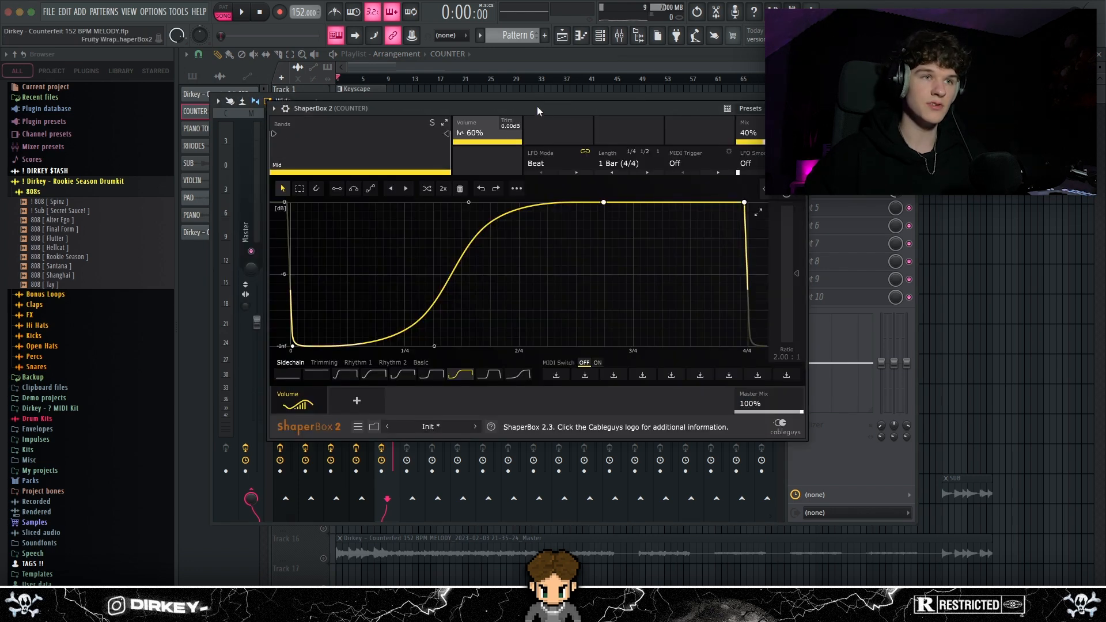
pyautogui.moveTo(543, 111); pyautogui.dragTo(517, 118)
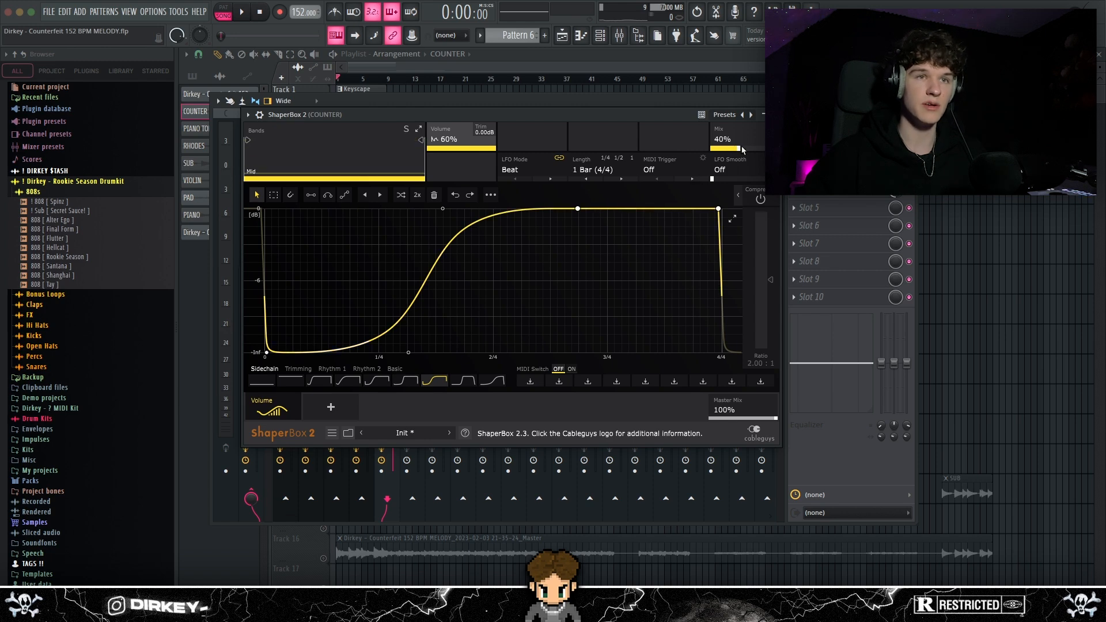
pyautogui.click(775, 114)
# Inspect the effects in slots 3 and 4 of the COUNTER mixer track
pyautogui.click(833, 172)
pyautogui.moveTo(447, 181); pyautogui.dragTo(477, 167)
pyautogui.click(574, 168)
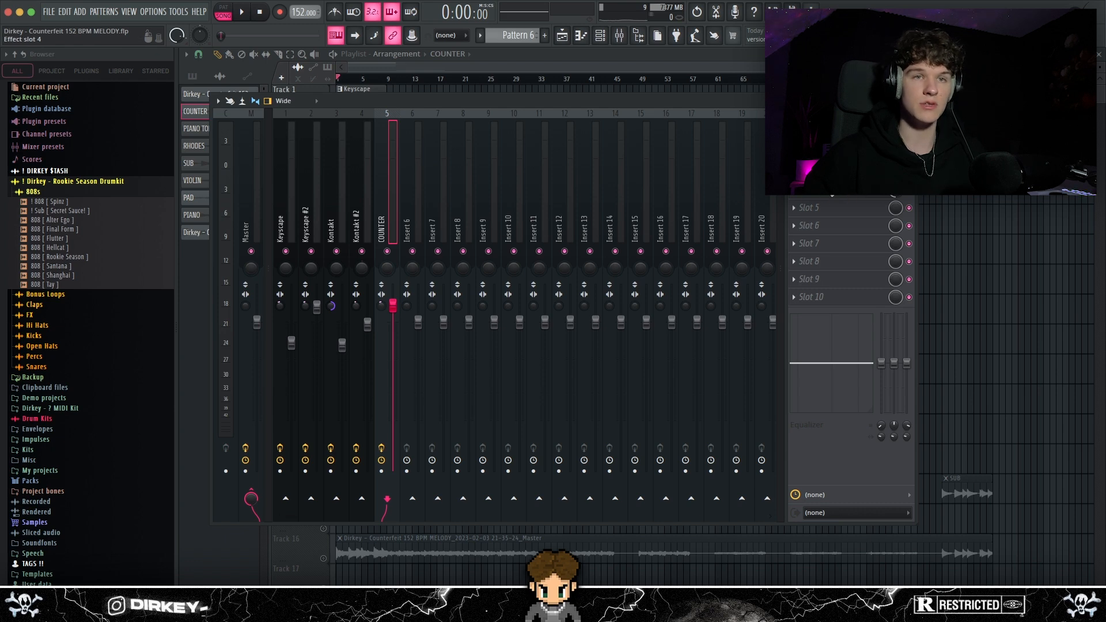
pyautogui.click(851, 196)
pyautogui.click(634, 135)
pyautogui.click(832, 196)
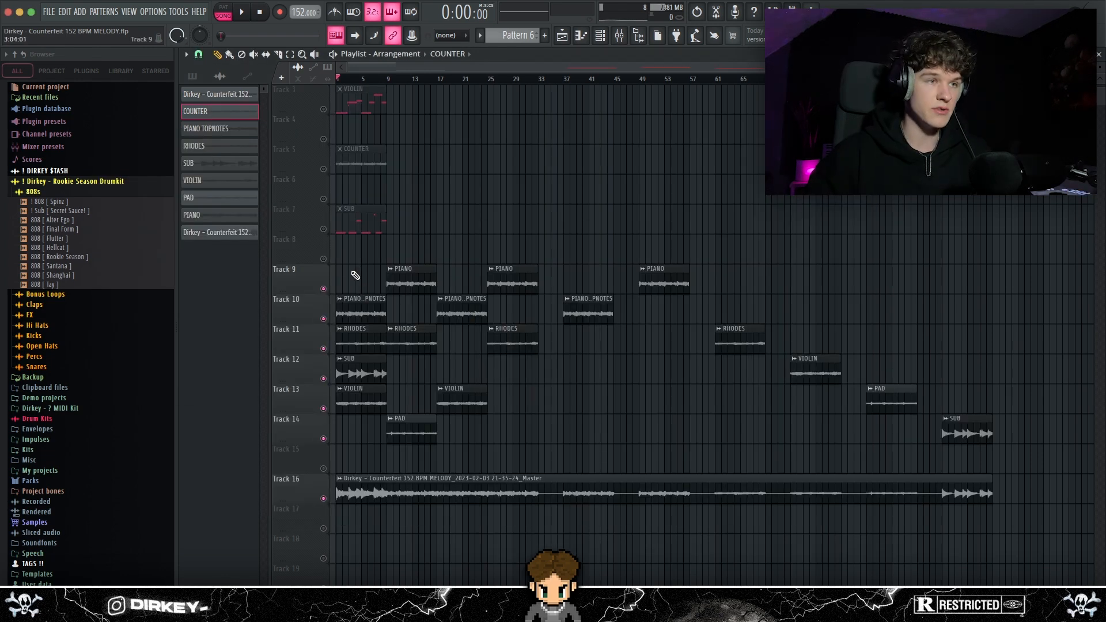
# Look over the stem arrangement on tracks 9 to 14 and the rendered master on track 16
pyautogui.moveTo(359, 285); pyautogui.dragTo(386, 412)
pyautogui.moveTo(353, 235); pyautogui.dragTo(499, 386)
pyautogui.moveTo(578, 233); pyautogui.dragTo(1007, 446)
pyautogui.click(550, 494)
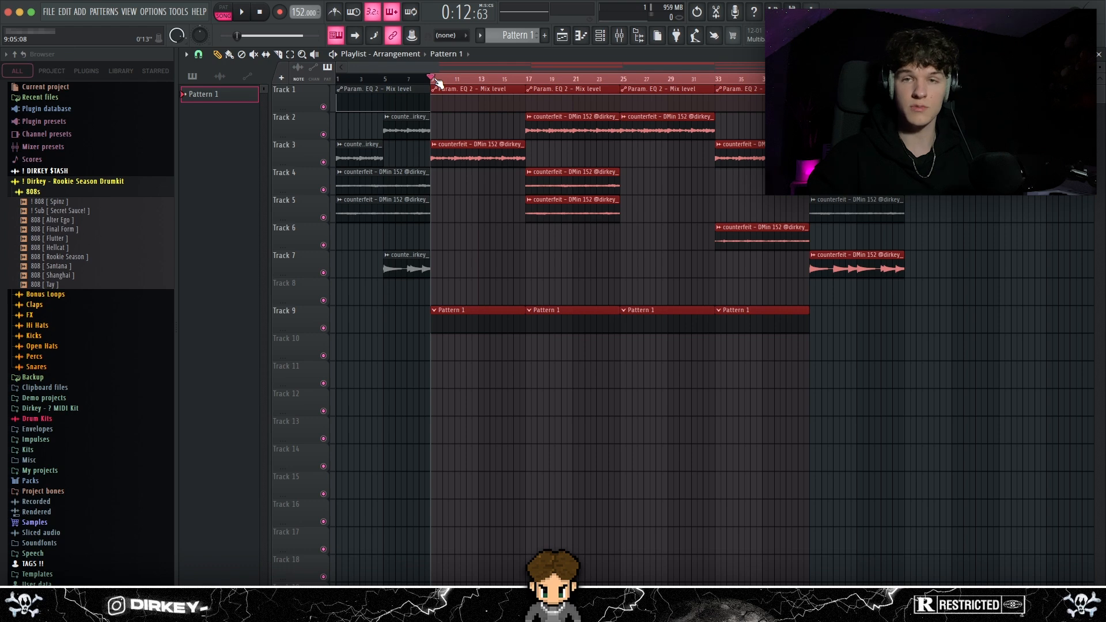
# Preview the 808 [ Spinz ] sample and add ! Sub [ Secret Sauce! ] as a new channel
pyautogui.click(60, 203)
pyautogui.press('F6')
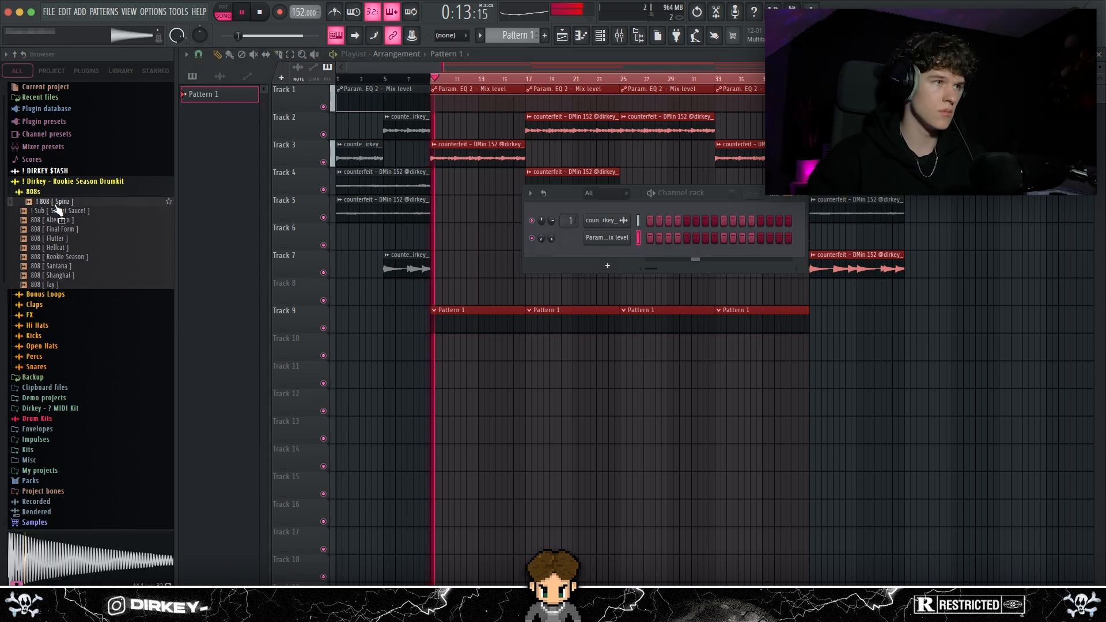
pyautogui.moveTo(58, 211); pyautogui.dragTo(607, 254)
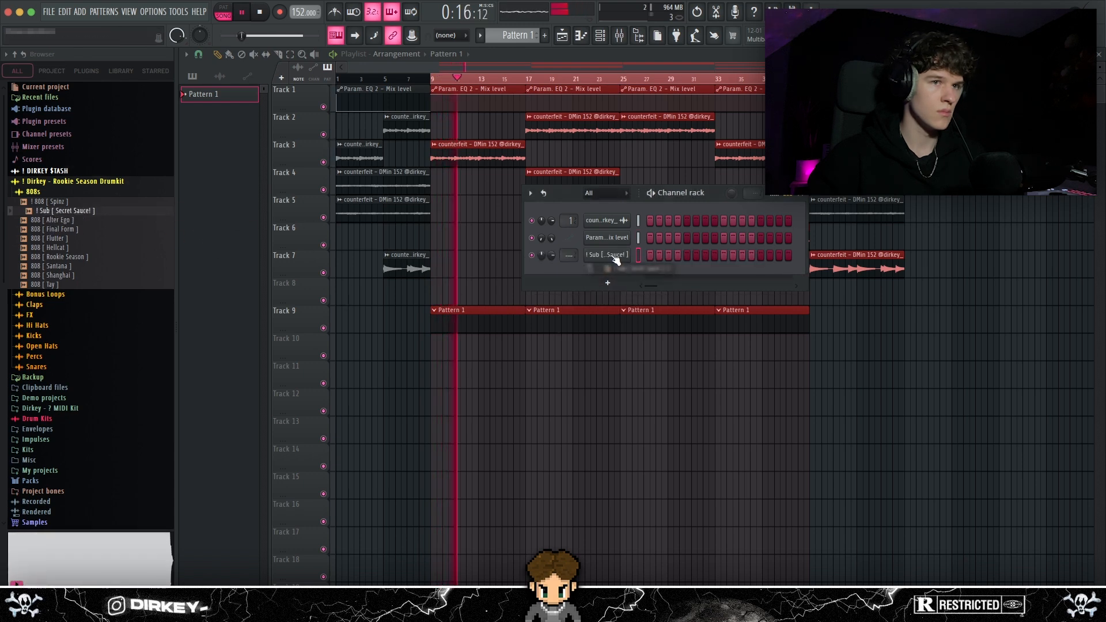
# Audition the drumkit's snares and add Snare [ Choppa ] as a new channel
pyautogui.click(41, 367)
pyautogui.click(56, 286)
pyautogui.click(56, 294)
pyautogui.click(56, 303)
pyautogui.click(56, 313)
pyautogui.click(57, 331)
pyautogui.click(58, 340)
pyautogui.click(56, 304)
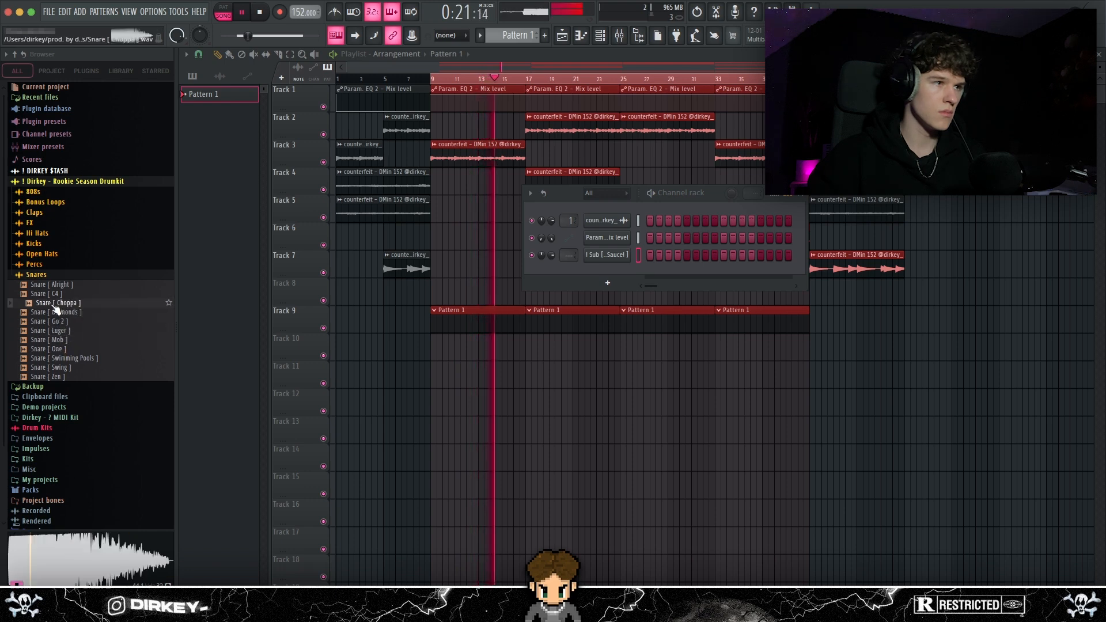
pyautogui.moveTo(614, 283); pyautogui.dragTo(614, 285)
# Pick Hi Hat [ Roll Out ] for the hat channel and repeat the snare hit in every bar through bar 8
pyautogui.click(32, 233)
pyautogui.click(49, 271)
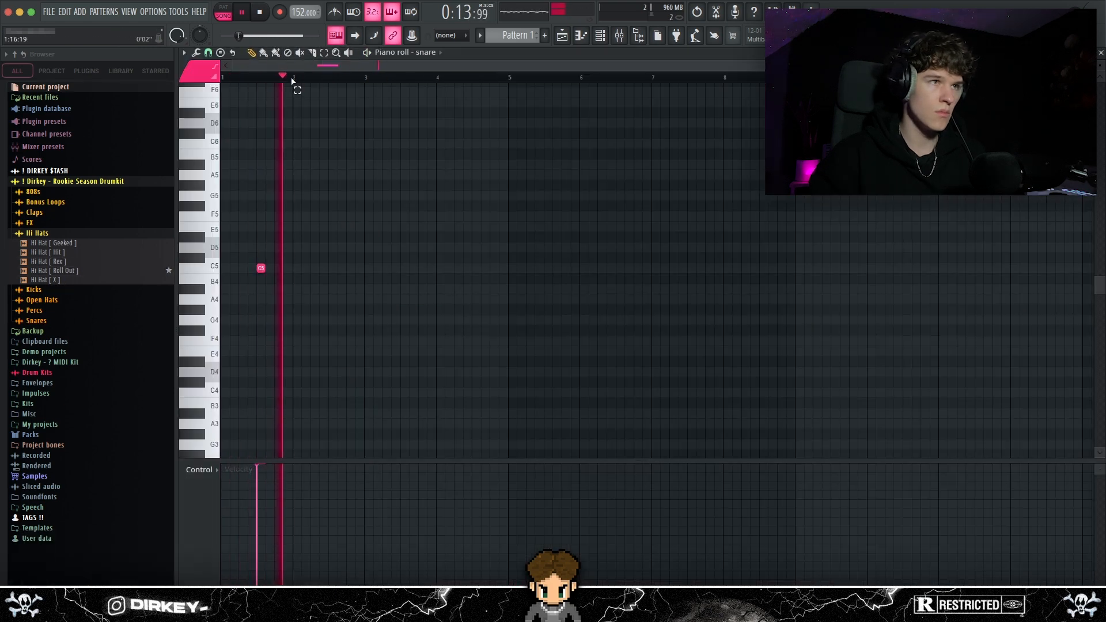
pyautogui.hotkey('ctrl', 'b')
pyautogui.hotkey('ctrl', 'b')
pyautogui.hotkey('ctrl', 'b')
pyautogui.hotkey('ctrl', 'b')
pyautogui.hotkey('ctrl', 'b')
pyautogui.hotkey('ctrl', 'b')
pyautogui.hotkey('ctrl', 'b')
# Fill the hat channel with a hit every 2 steps and lower its volume
pyautogui.click(598, 38)
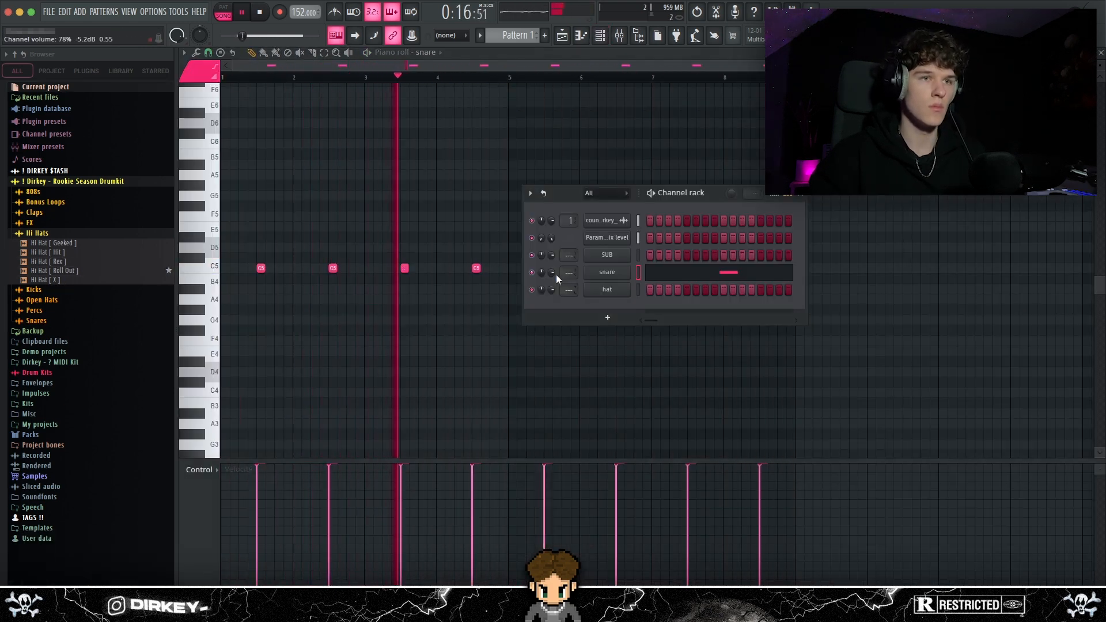
pyautogui.rightClick(607, 290)
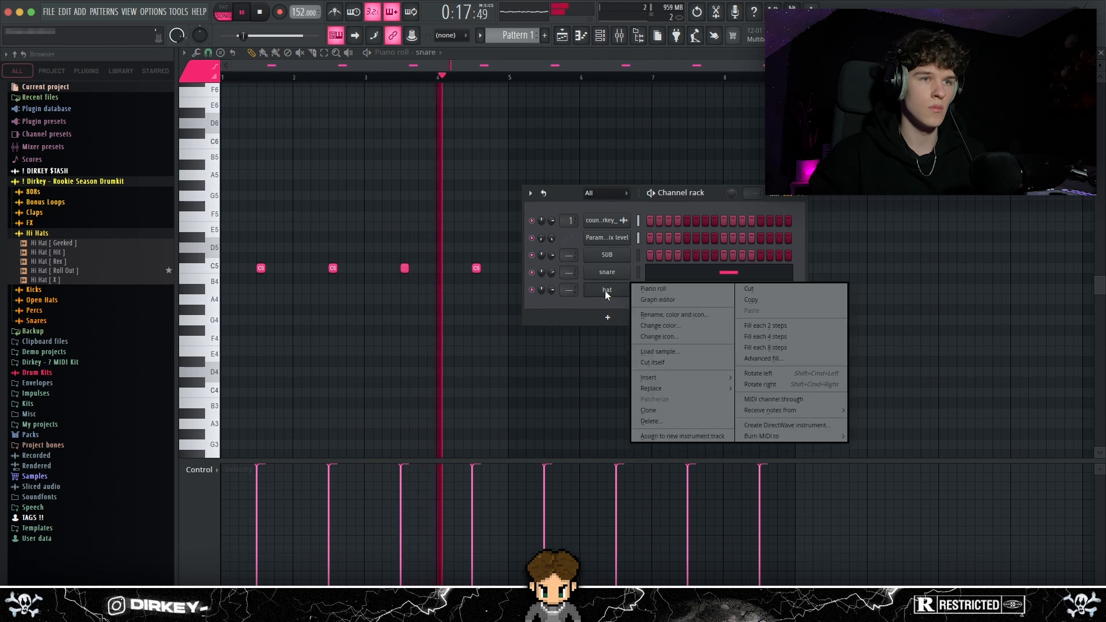
pyautogui.click(765, 326)
pyautogui.moveTo(547, 292); pyautogui.dragTo(547, 297)
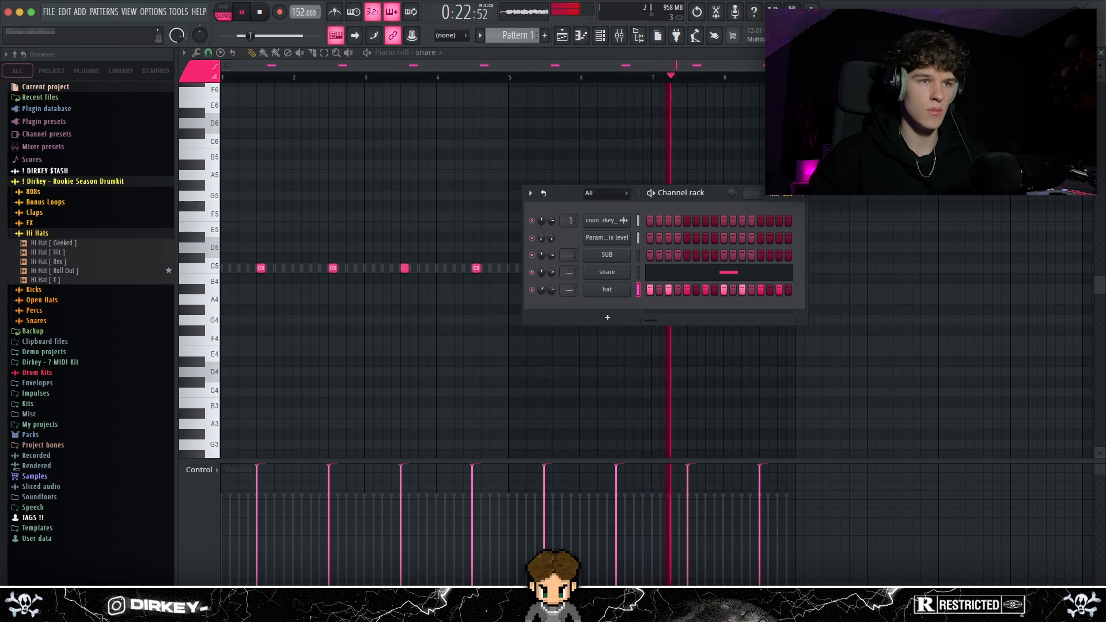
pyautogui.moveTo(572, 197); pyautogui.dragTo(614, 297)
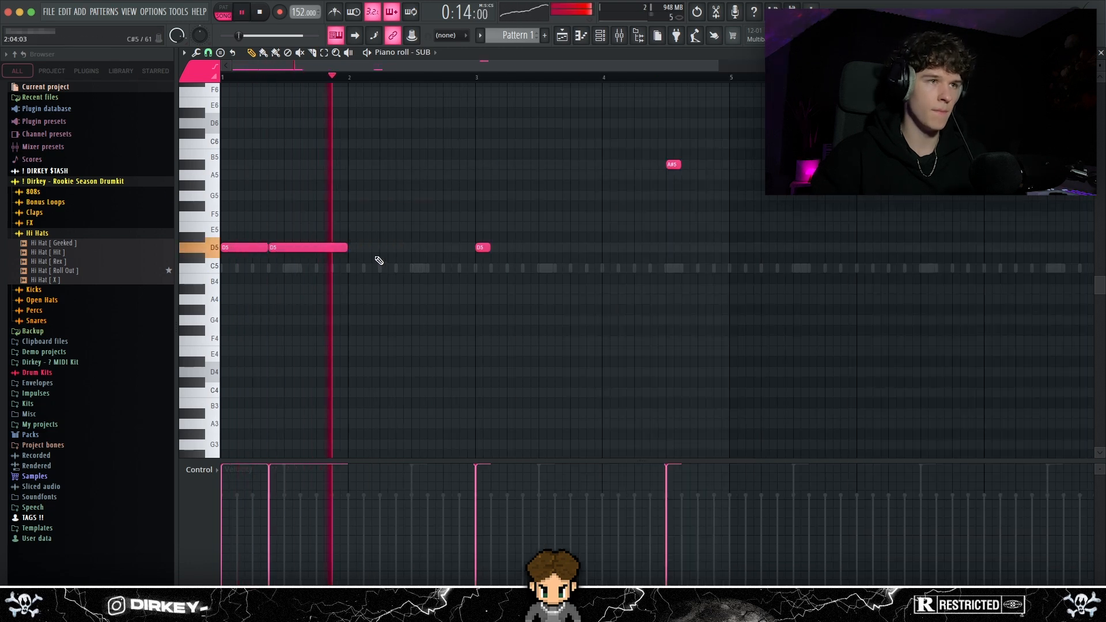
# Build the SUB rhythm on D5 across bars 1 to 3, adding notes and adjusting their lengths
pyautogui.click(392, 246)
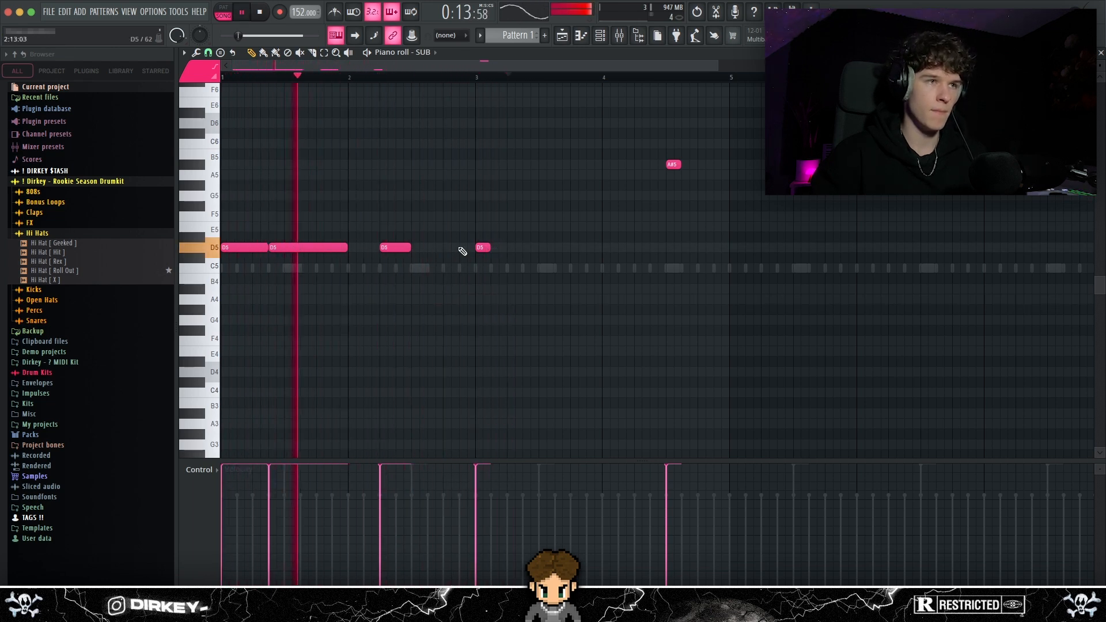
pyautogui.rightClick(483, 248)
pyautogui.moveTo(371, 263); pyautogui.dragTo(501, 246)
pyautogui.click(492, 218)
pyautogui.rightClick(492, 217)
pyautogui.moveTo(408, 246); pyautogui.dragTo(443, 247)
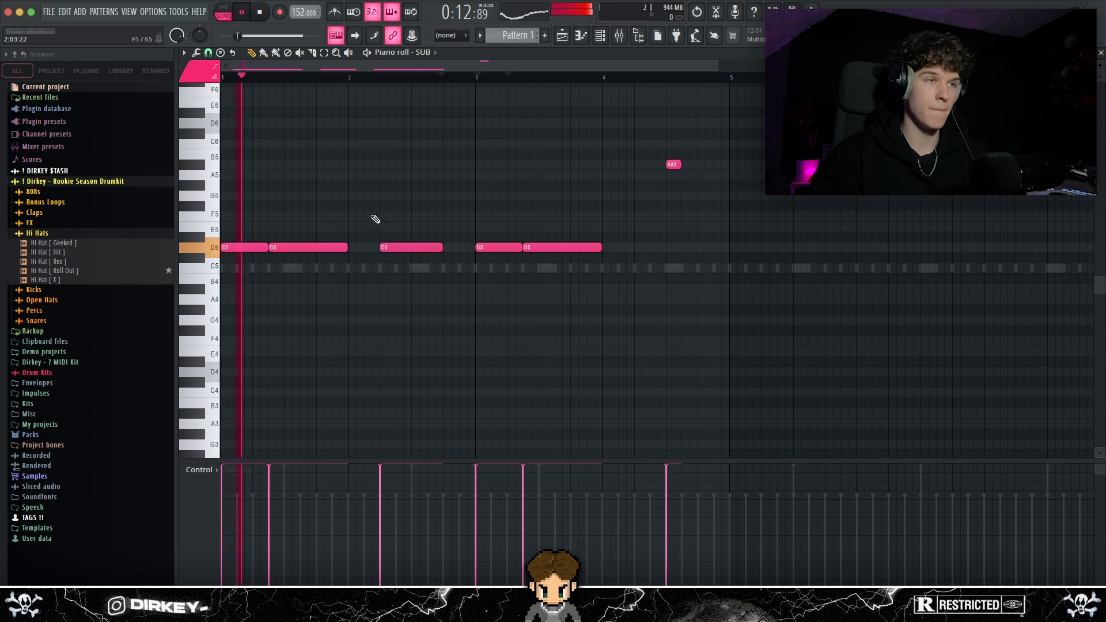
# Complete bar 4 of the SUB pattern with a short D5 note and two A#5 notes
pyautogui.scroll(-2, 398, 87)
pyautogui.click(403, 174)
pyautogui.rightClick(404, 173)
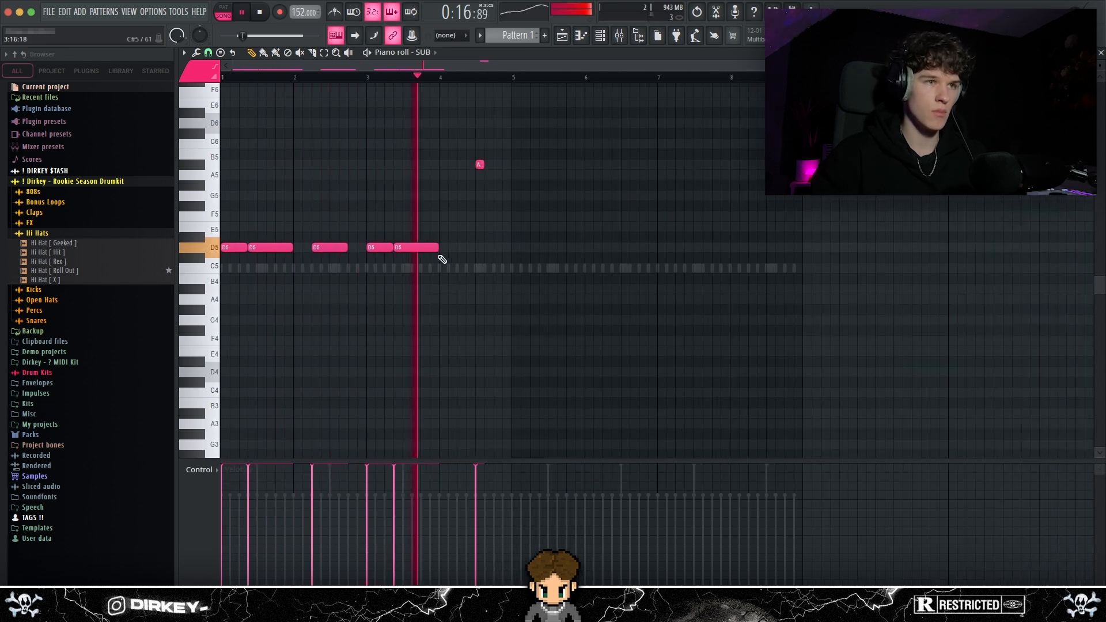
pyautogui.click(459, 247)
pyautogui.scroll(2, 443, 86)
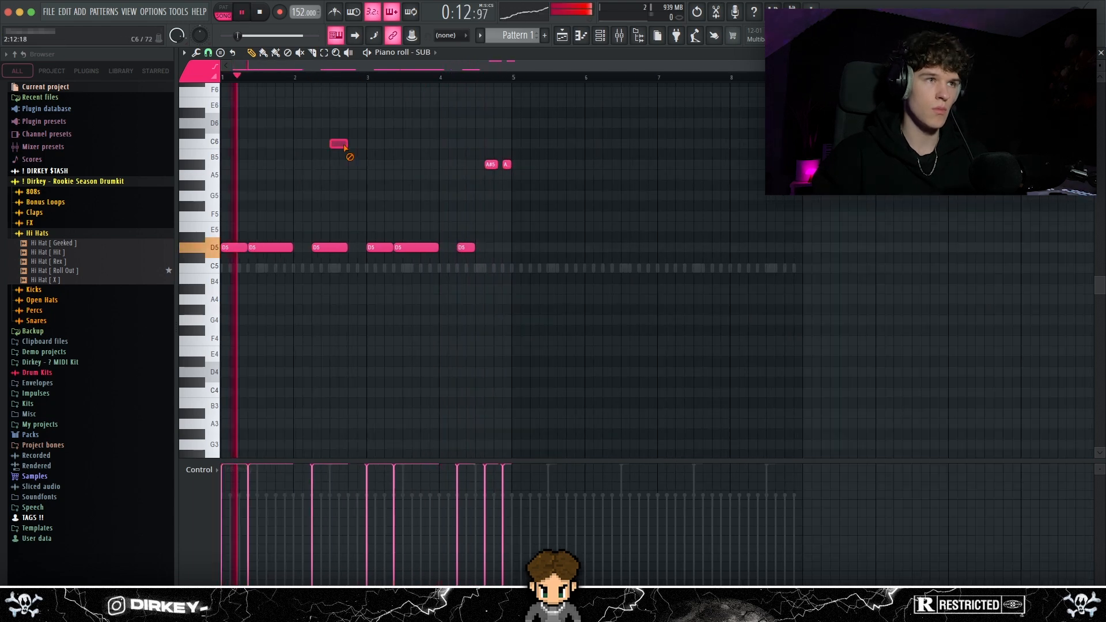
pyautogui.rightClick(335, 141)
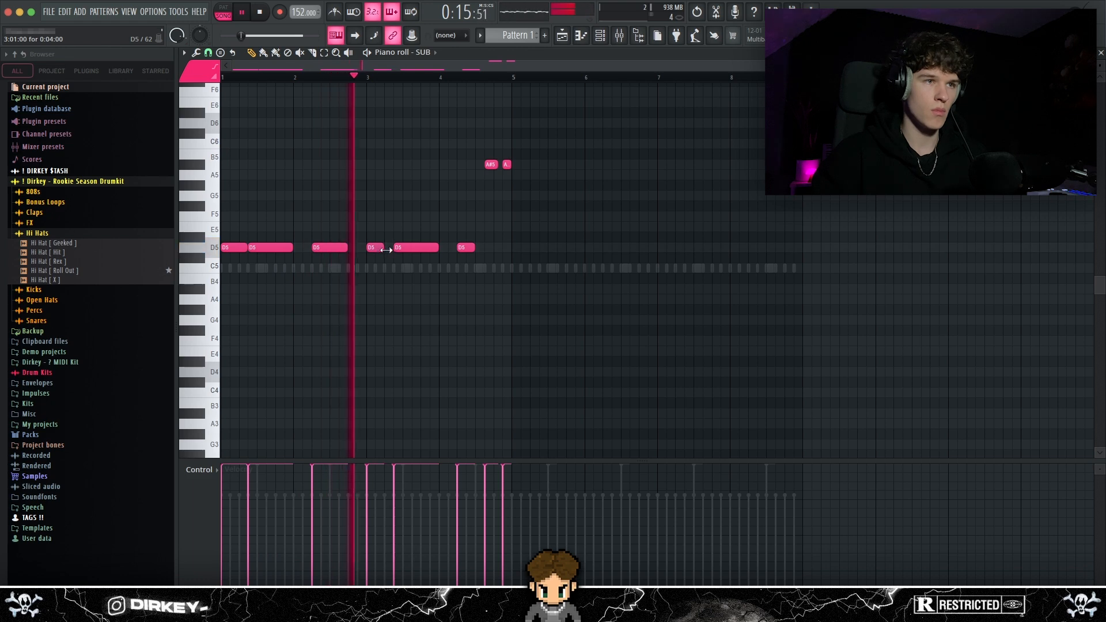
# Duplicate the four-bar SUB pattern into bars 5 to 8 and clear the selection
pyautogui.moveTo(586, 140); pyautogui.dragTo(503, 188)
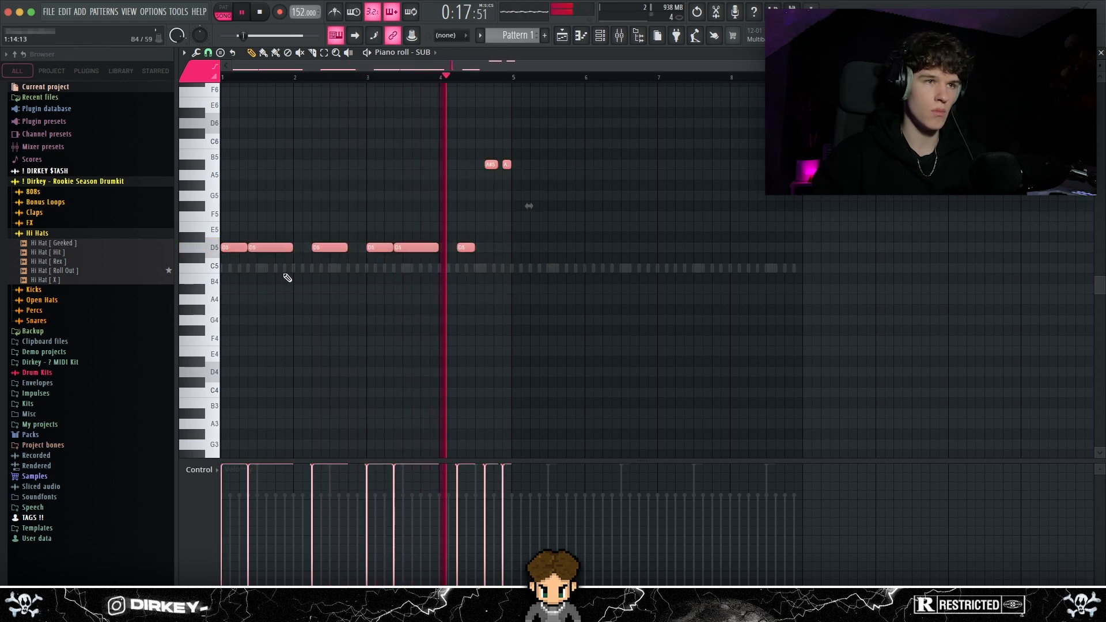
pyautogui.hotkey('ctrl', 'b')
pyautogui.keyDown('ctrl'); pyautogui.click(398, 149); pyautogui.keyUp('ctrl')
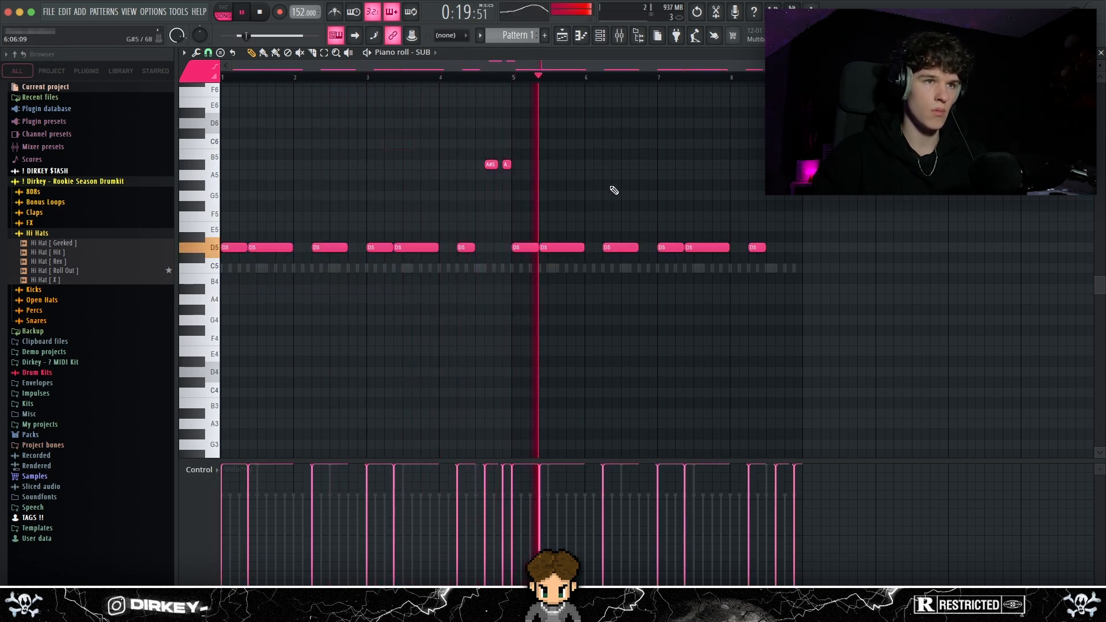
pyautogui.scroll(3, 662, 86)
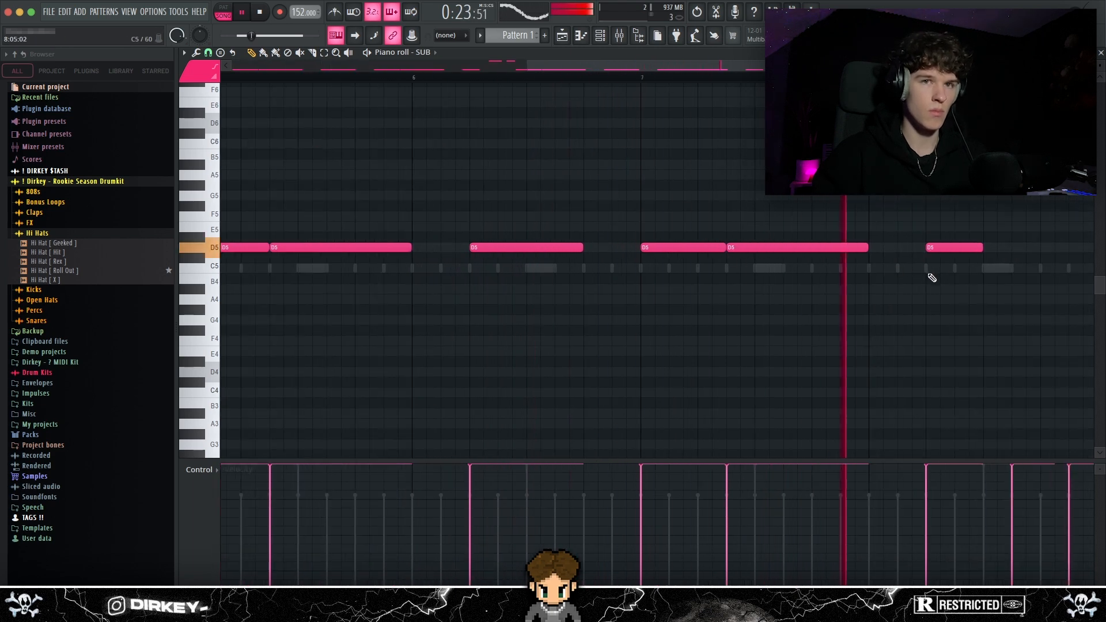
pyautogui.scroll(-3, 657, 270)
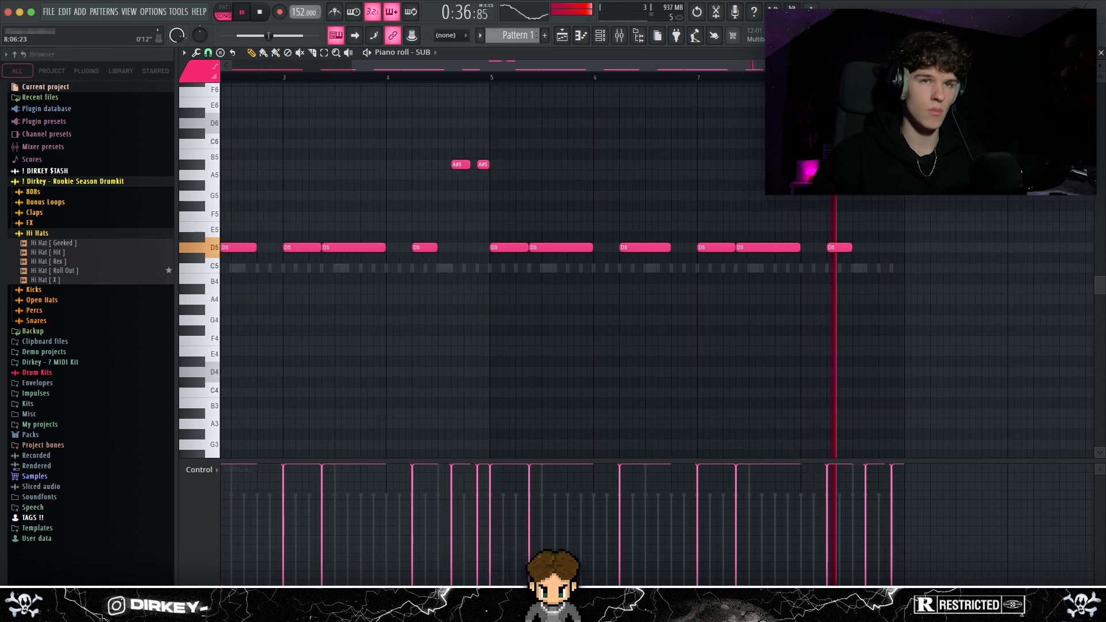
pyautogui.scroll(2, 844, 271)
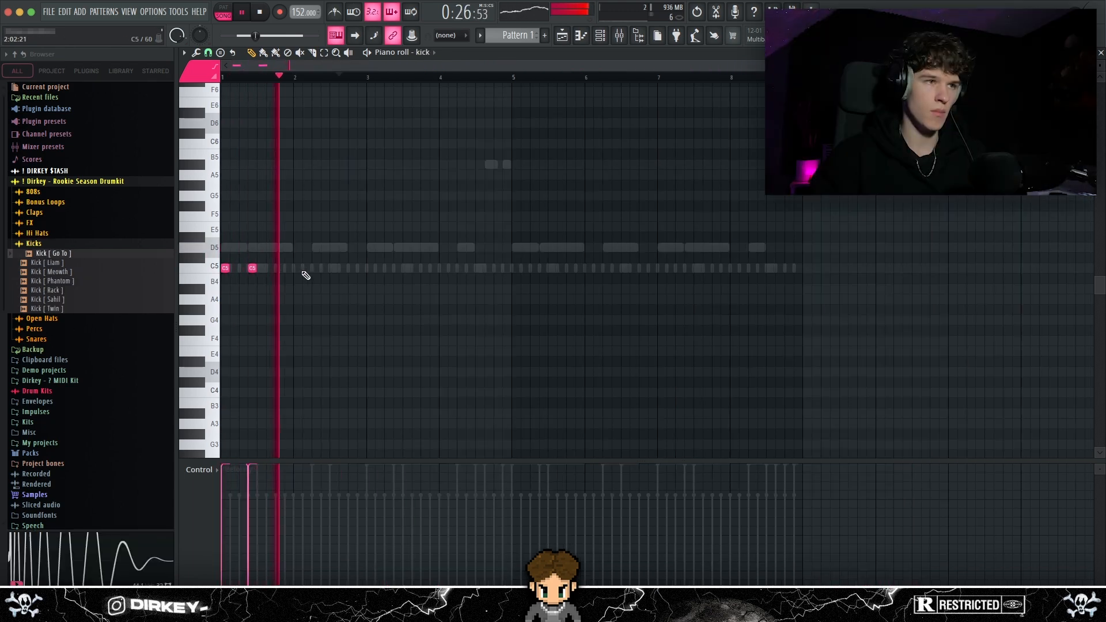
# Place C5 kick notes from bar 3 to bar 7, following the SUB rhythm
pyautogui.click(371, 268)
pyautogui.click(398, 267)
pyautogui.click(461, 268)
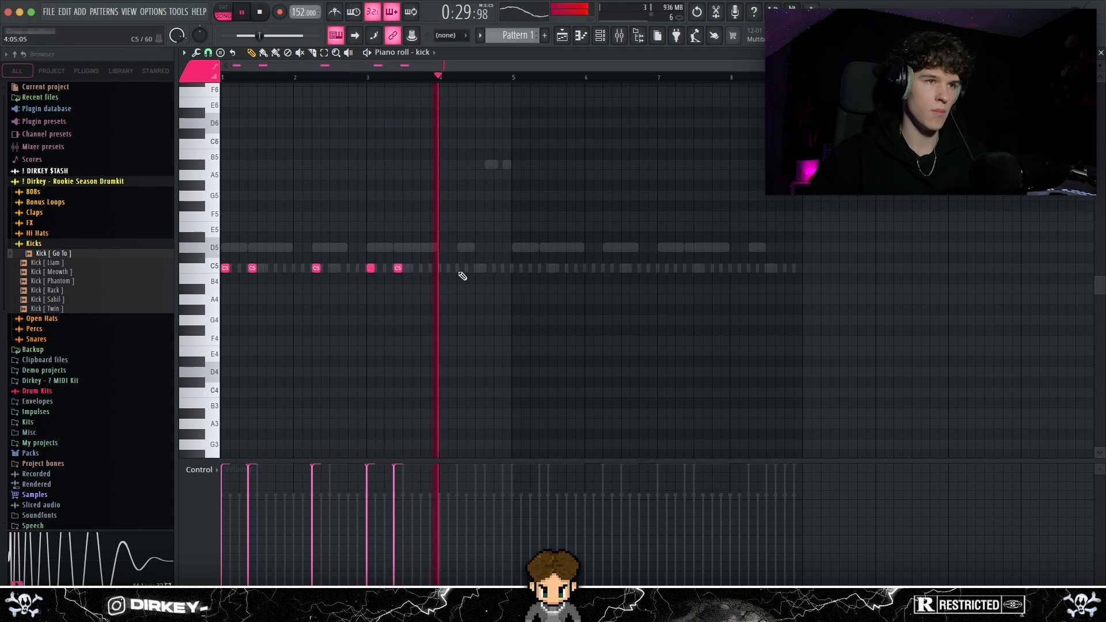
pyautogui.click(498, 268)
pyautogui.click(516, 267)
pyautogui.click(543, 268)
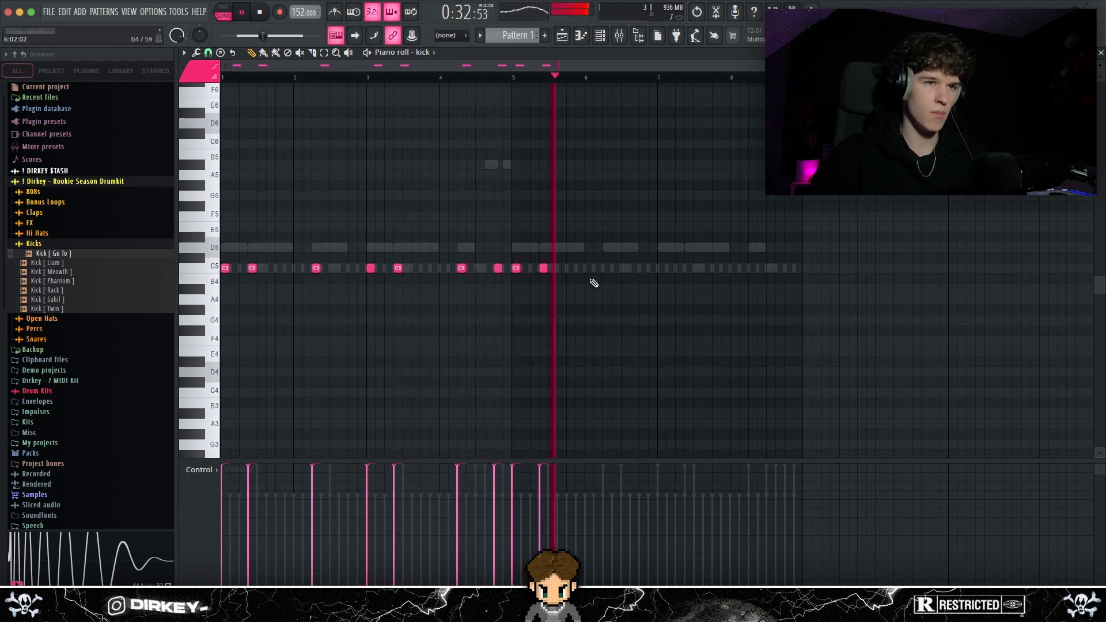
pyautogui.click(662, 268)
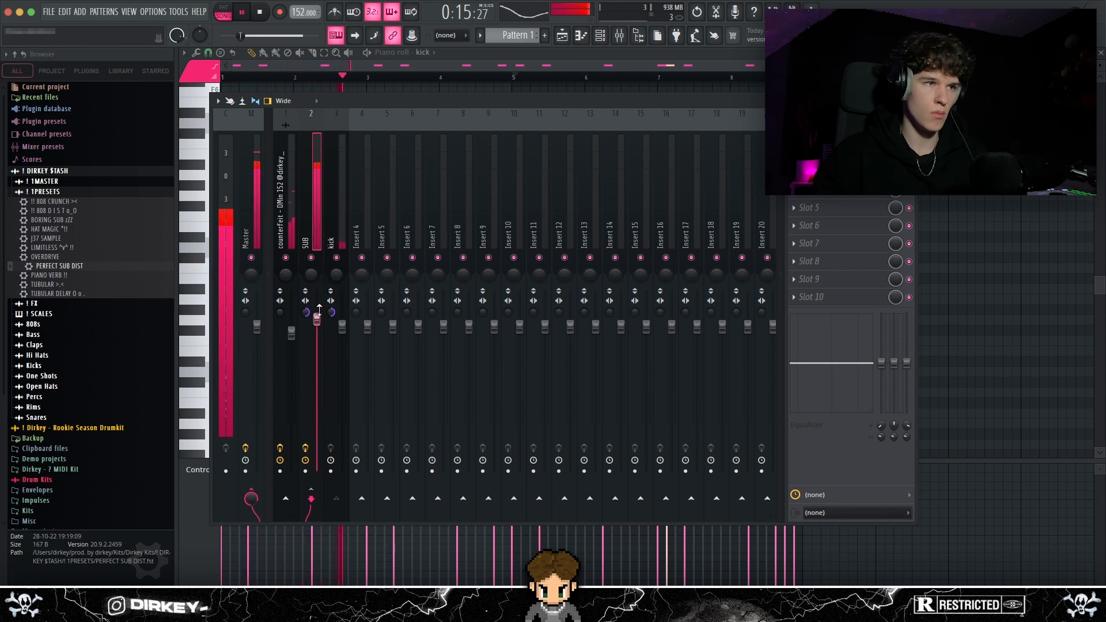
# Reset the kick track's mixer volume to its default level
pyautogui.rightClick(344, 326)
pyautogui.click(351, 333)
pyautogui.press('F9')
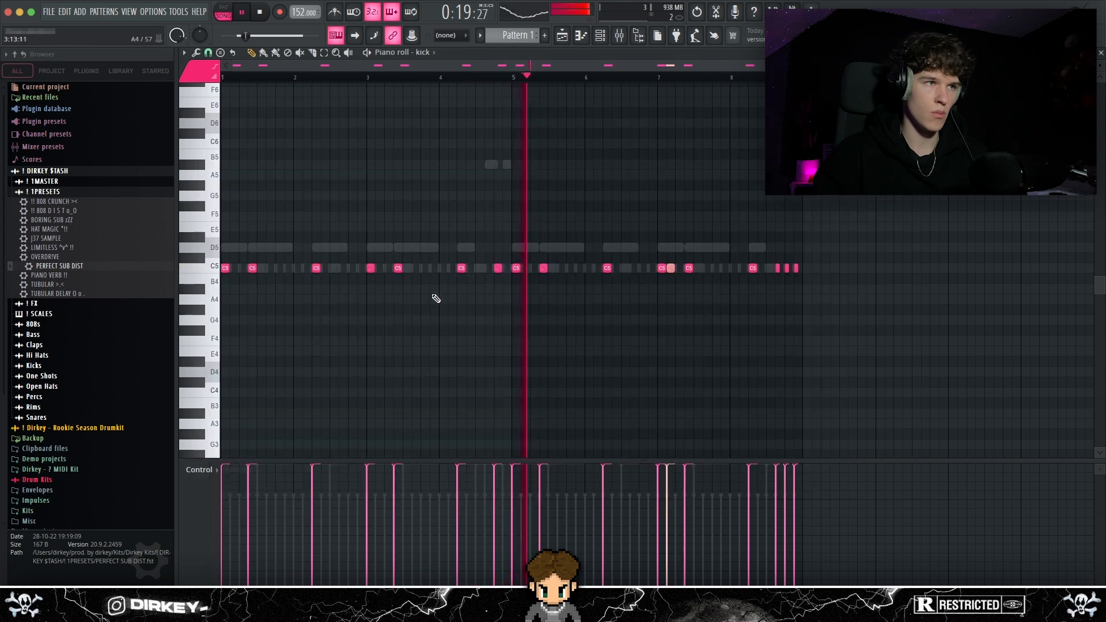
# Open the hat channel's notes in the piano roll
pyautogui.press('F5')
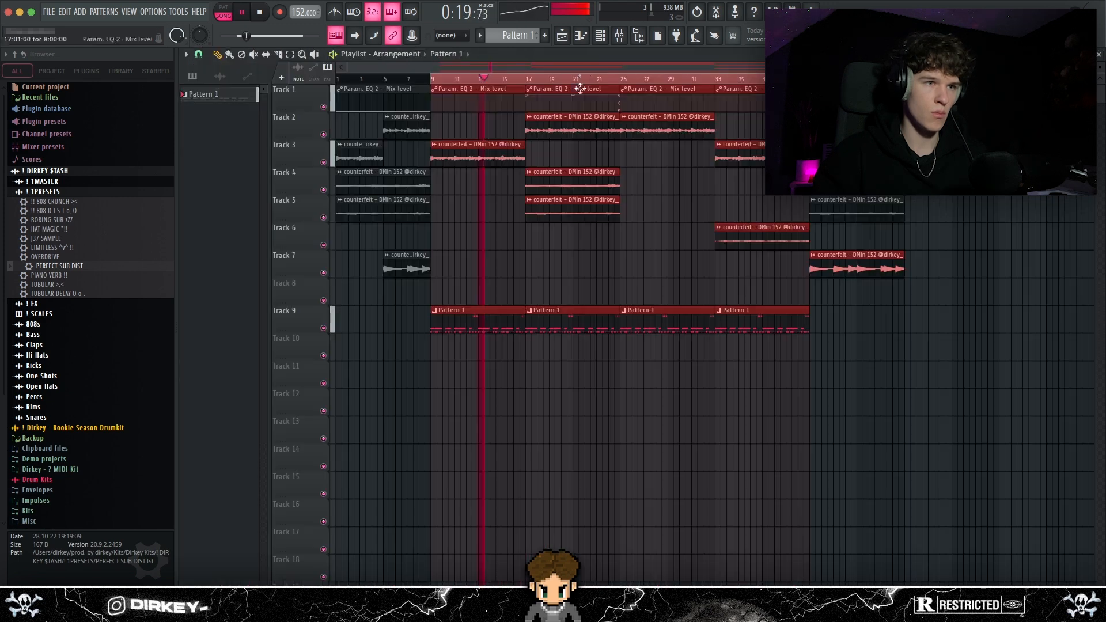
pyautogui.click(600, 35)
pyautogui.rightClick(662, 405)
pyautogui.click(695, 412)
pyautogui.rightClick(675, 403)
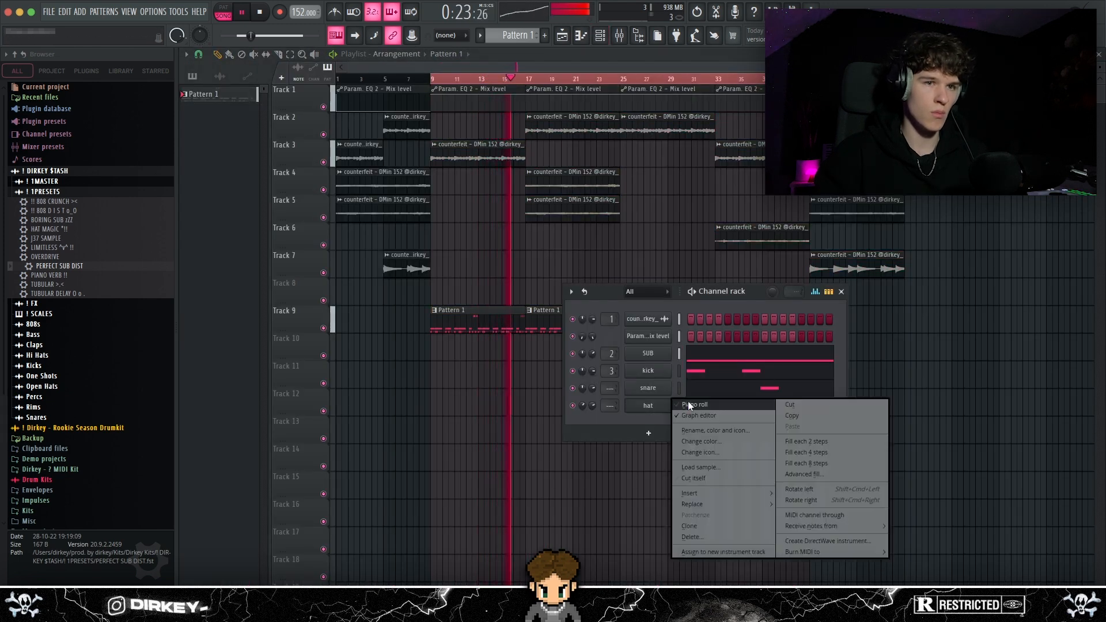
pyautogui.click(689, 404)
pyautogui.press('super+l')
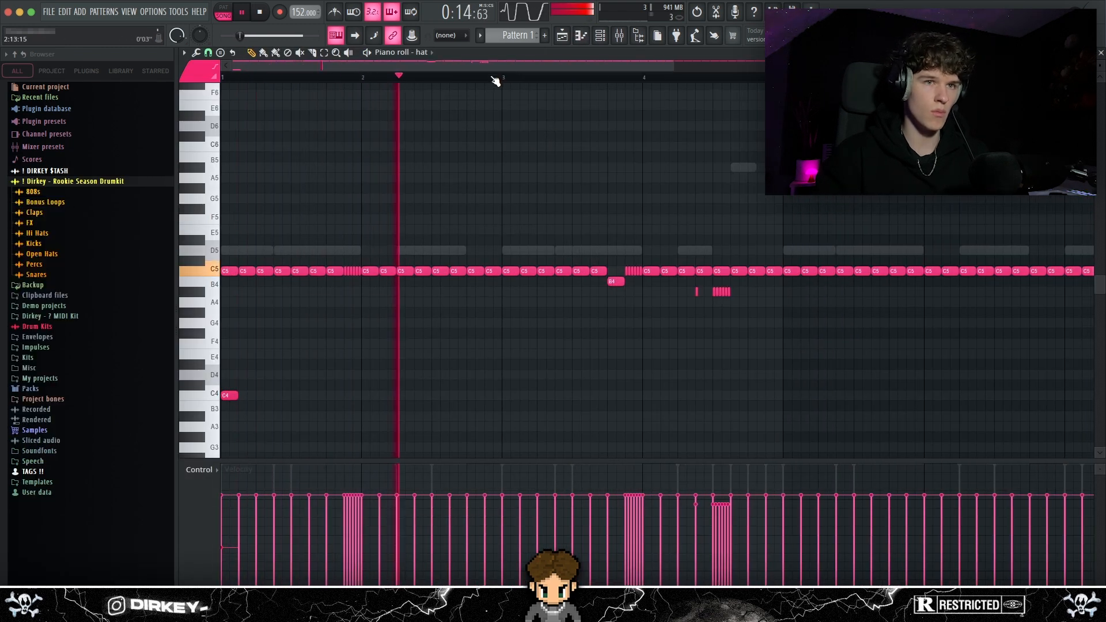
# Clear the hat notes from bars 5 to 8 and duplicate the four-bar hat pattern into their place
pyautogui.moveTo(690, 287); pyautogui.dragTo(748, 299)
pyautogui.keyDown('super'); pyautogui.click(729, 188); pyautogui.keyUp('super')
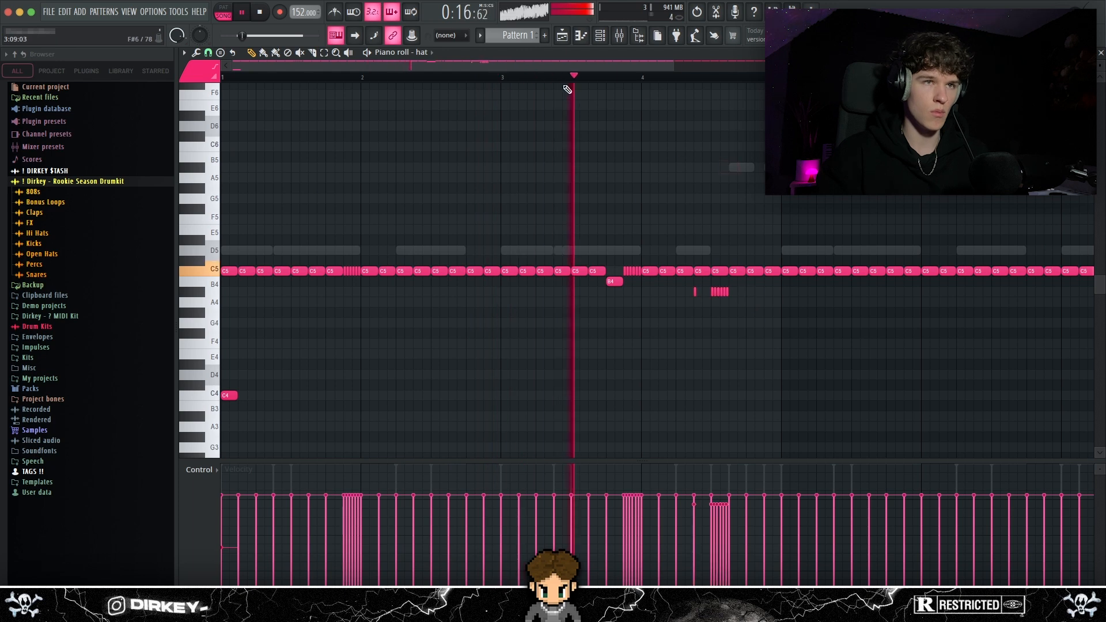
pyautogui.scroll(-3, 415, 136)
pyautogui.moveTo(1019, 194); pyautogui.dragTo(566, 297)
pyautogui.press('Delete')
pyautogui.press('super+b')
pyautogui.click(535, 187)
pyautogui.rightClick(535, 187)
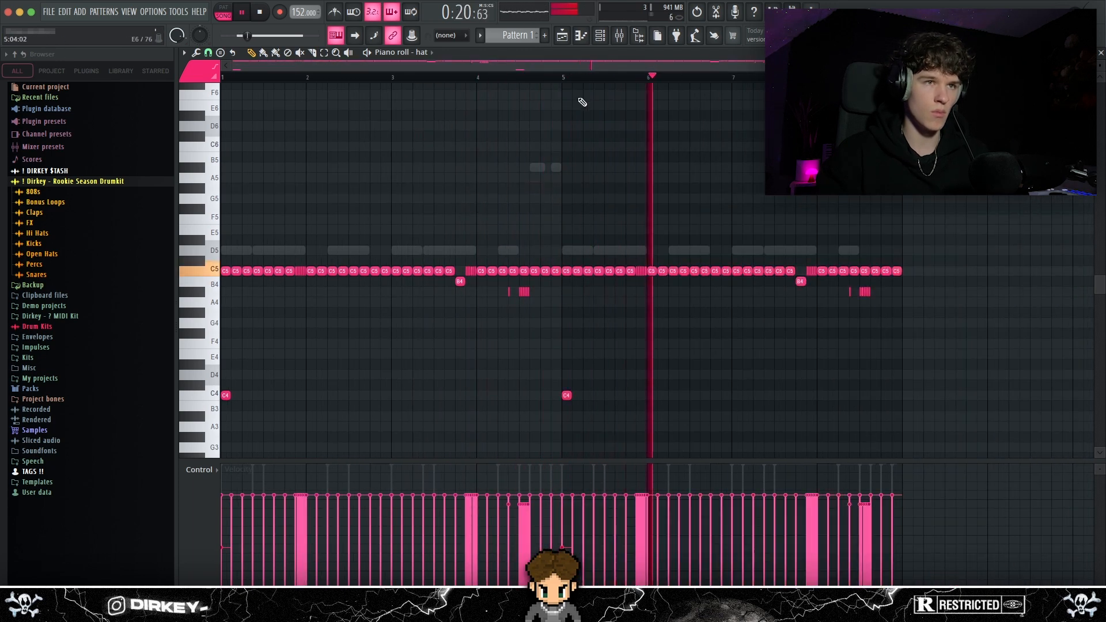
# Set the snap to 1/3 step and move the fast hat roll at the end of bar 7 down to B4
pyautogui.scroll(2, 559, 81)
pyautogui.click(208, 52)
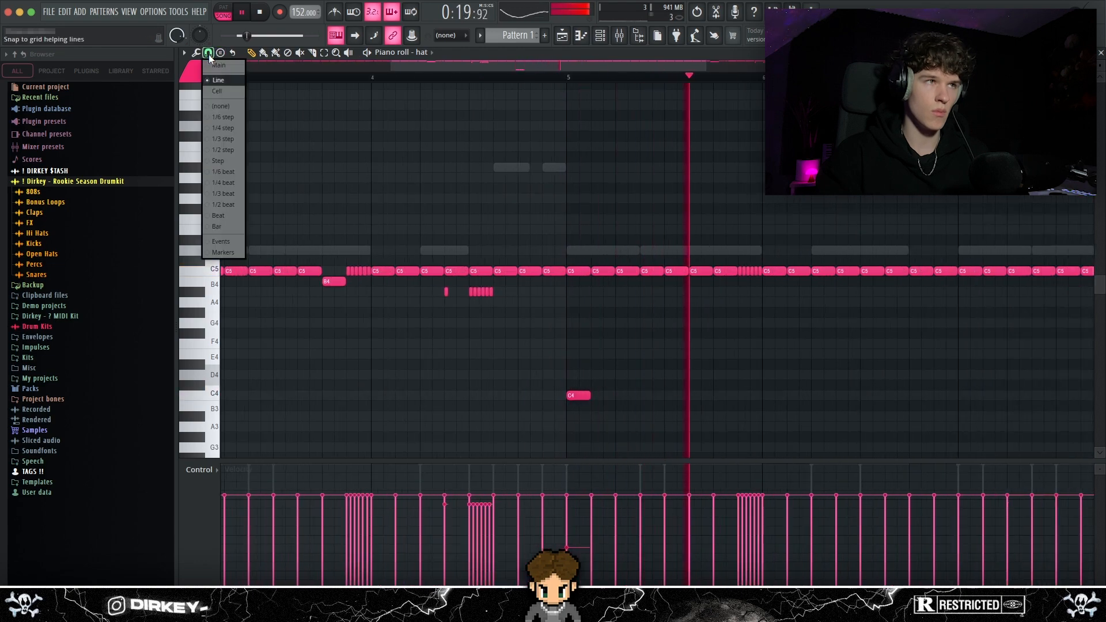
pyautogui.click(217, 140)
pyautogui.scroll(-3, 728, 81)
pyautogui.scroll(2, 728, 81)
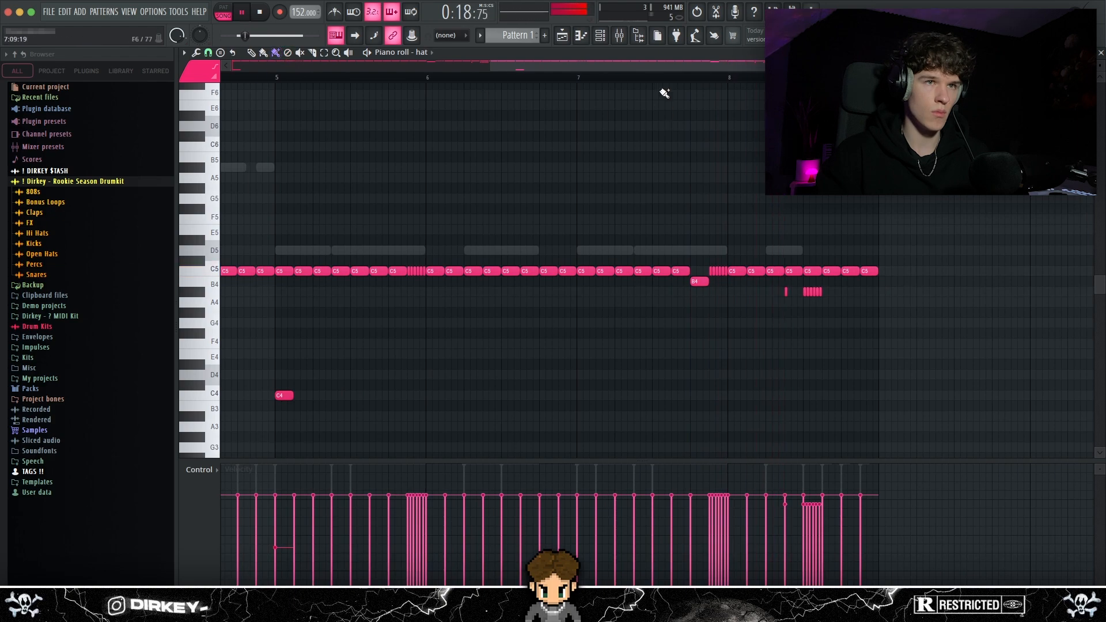
pyautogui.click(642, 78)
pyautogui.press('space')
pyautogui.moveTo(708, 263); pyautogui.dragTo(727, 277)
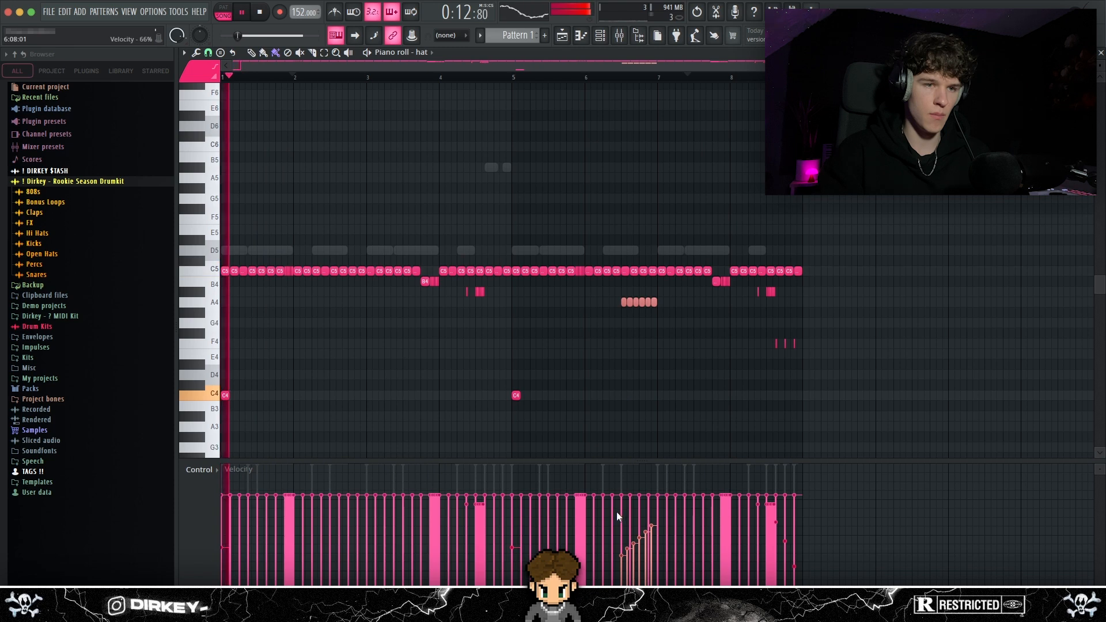
# Shape the velocities of the six-note A4 hat roll in bar 6 and pan its notes progressively from left to right
pyautogui.moveTo(617, 512)
pyautogui.mouseDown()
pyautogui.moveTo(671, 578)
pyautogui.moveTo(658, 582)
pyautogui.moveTo(657, 498)
pyautogui.mouseUp()
pyautogui.click(196, 471)
pyautogui.click(210, 492)
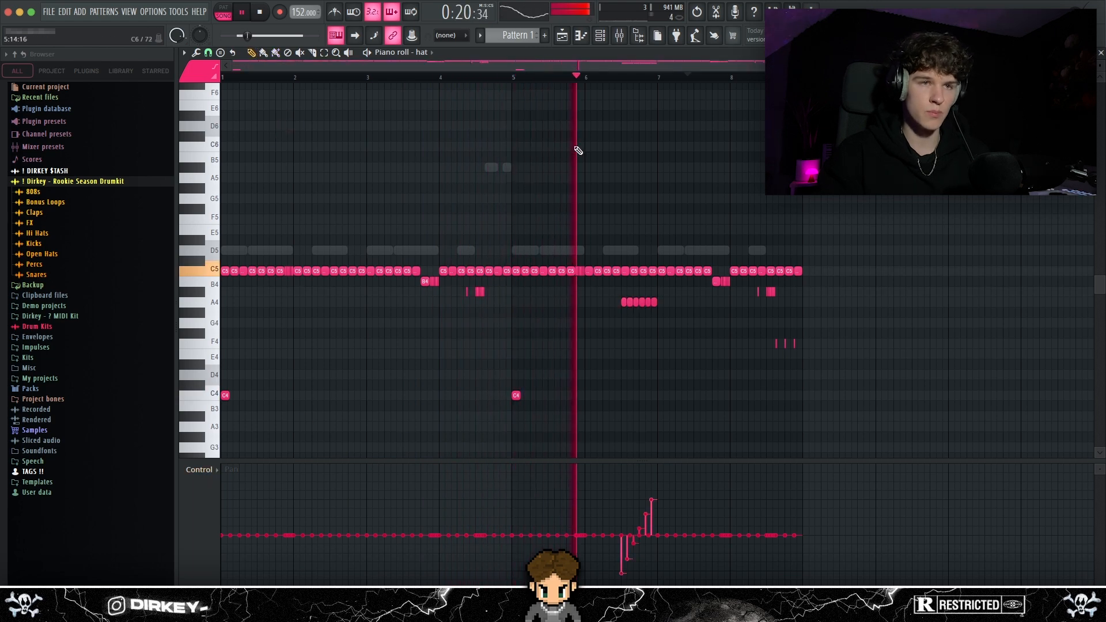
pyautogui.click(205, 473)
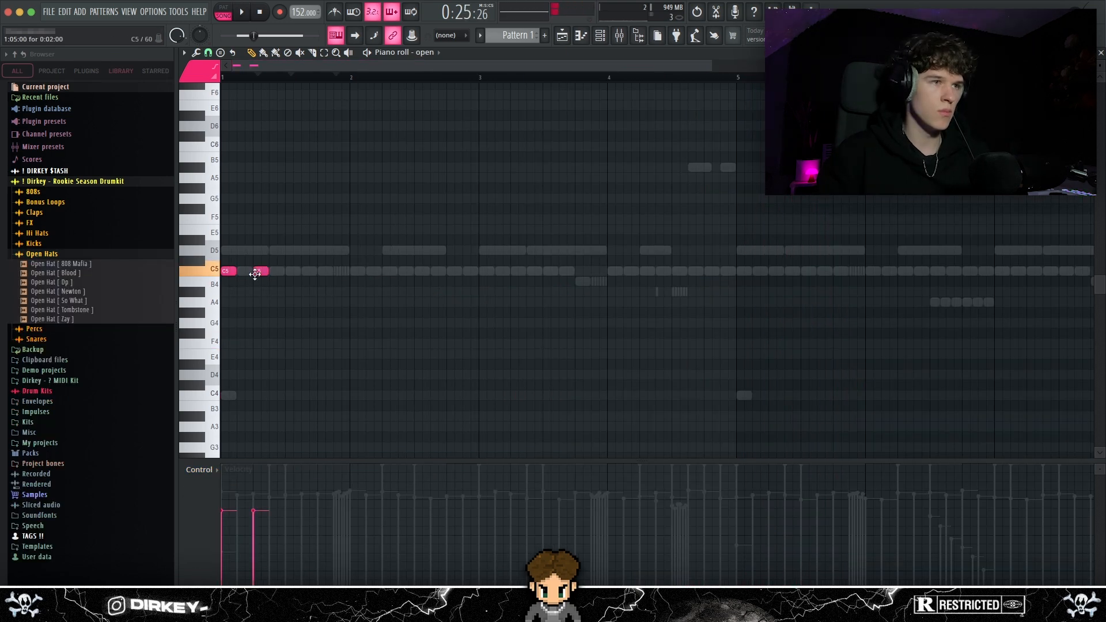
pyautogui.press('space')
pyautogui.scroll(-2, 267, 79)
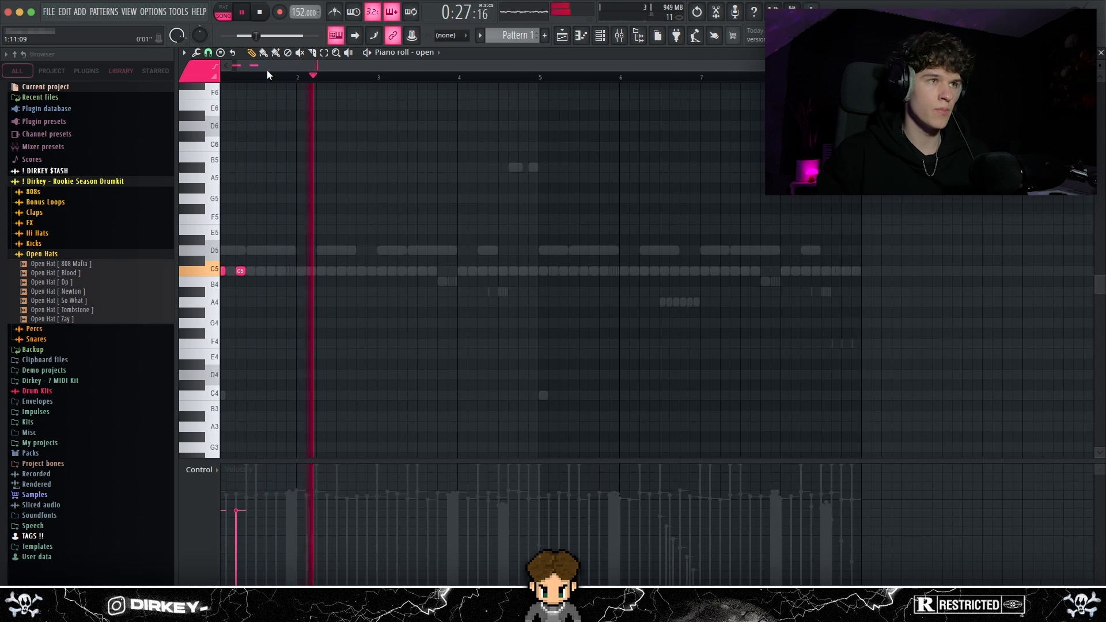
# Add C5 open hat notes at the start of bar 3 and midway through bar 4
pyautogui.moveTo(270, 66); pyautogui.dragTo(262, 66)
pyautogui.click(386, 272)
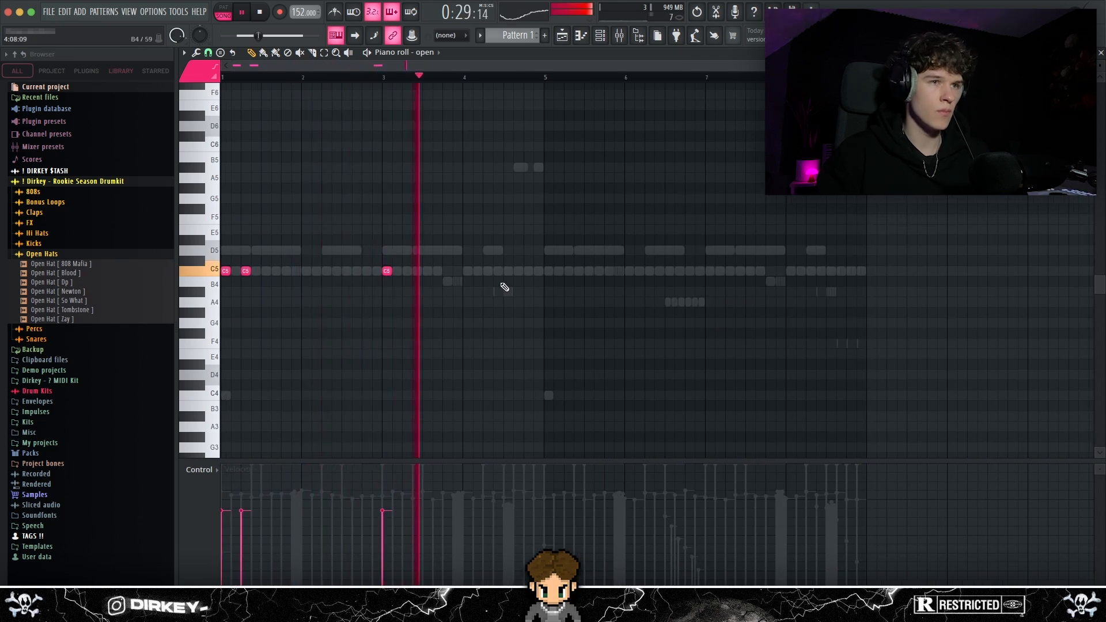
pyautogui.click(505, 271)
# Duplicate the four-bar open hat pattern into bars 5 to 8 and add C5 hits midway through bars 2 and 6
pyautogui.moveTo(545, 76); pyautogui.dragTo(2, 81)
pyautogui.hotkey('ctrl', 'b')
pyautogui.rightClick(457, 135)
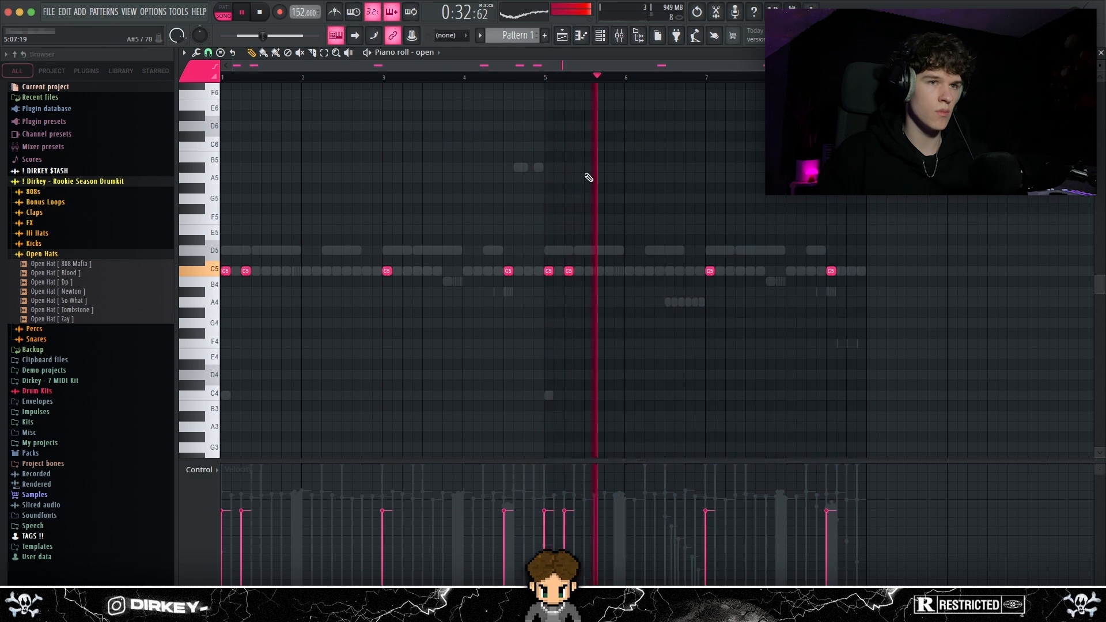
pyautogui.click(670, 274)
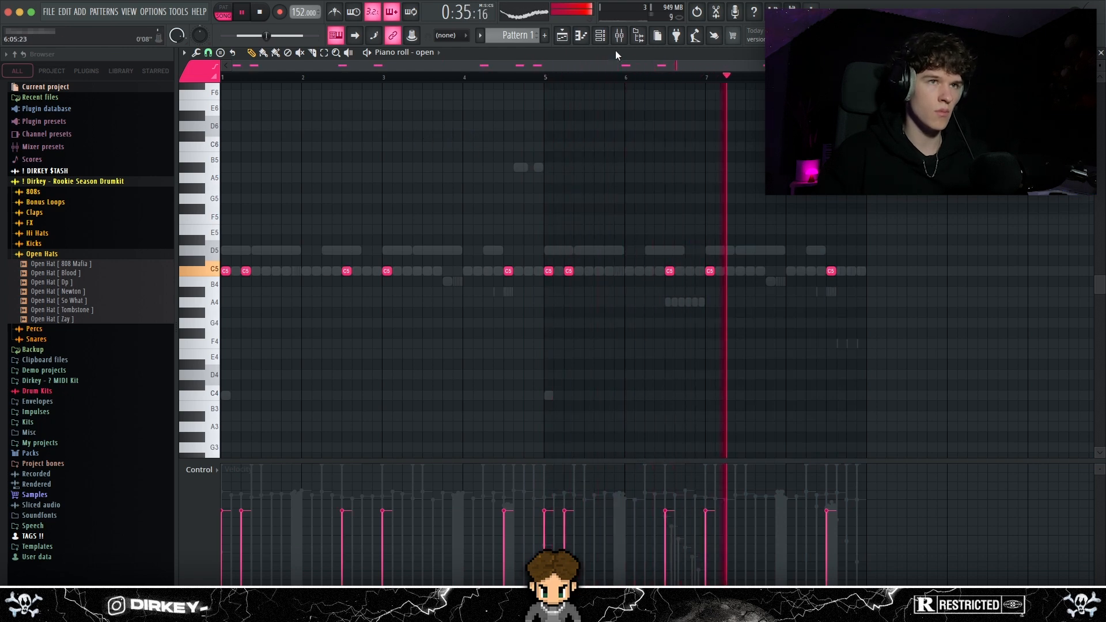
pyautogui.press('F6')
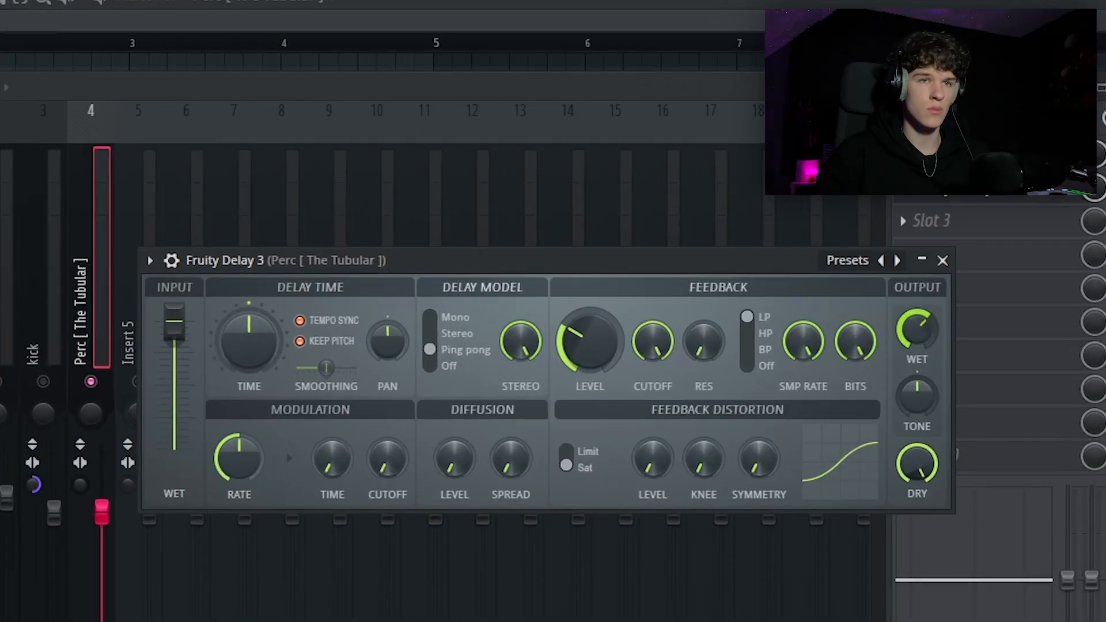
# Lower the Fruity Delay 3 wet output on the Tubular perc track and set the second effect slot's mix level to 59%
pyautogui.moveTo(917, 329); pyautogui.dragTo(917, 334)
pyautogui.moveTo(895, 154); pyautogui.dragTo(896, 158)
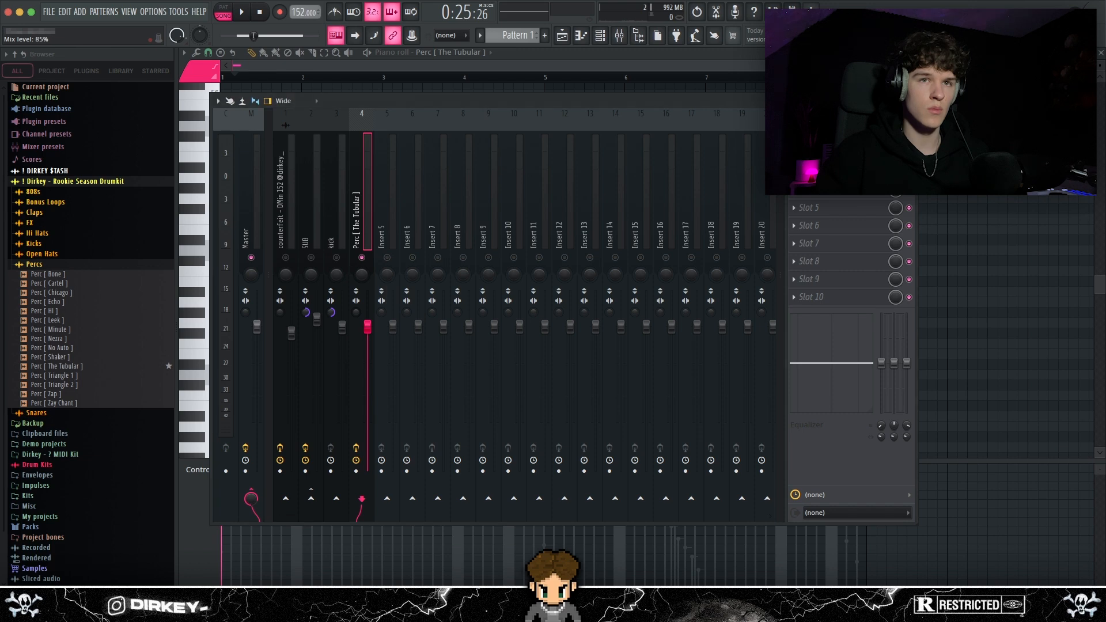
pyautogui.press('space')
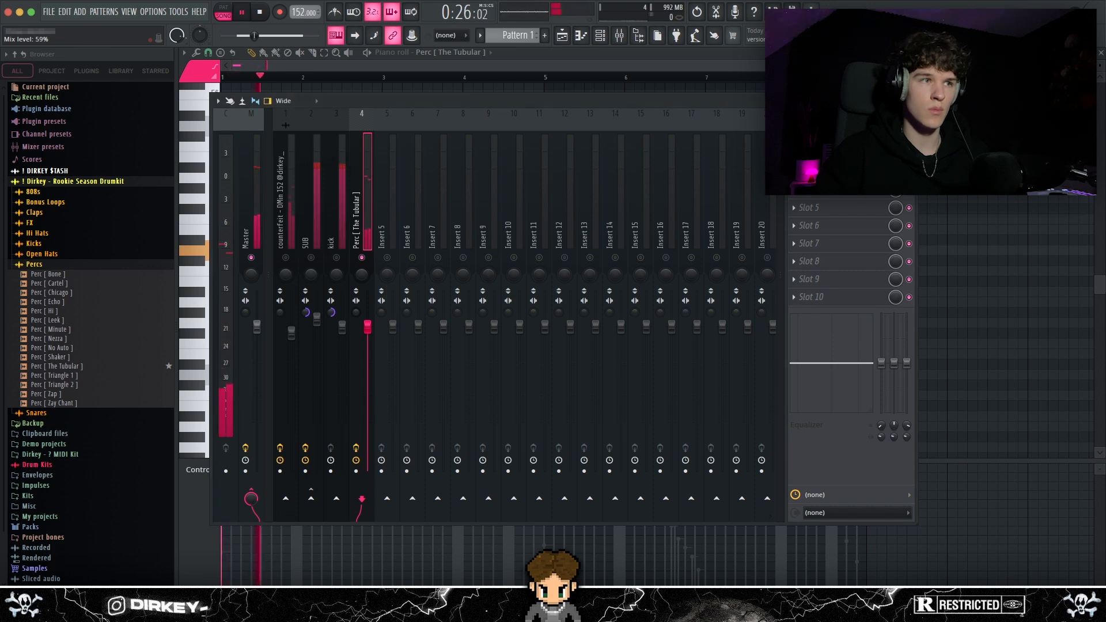
# Load another effect into the third slot of the Tubular perc's mixer track
pyautogui.click(794, 172)
pyautogui.moveTo(836, 279)
pyautogui.click(943, 286)
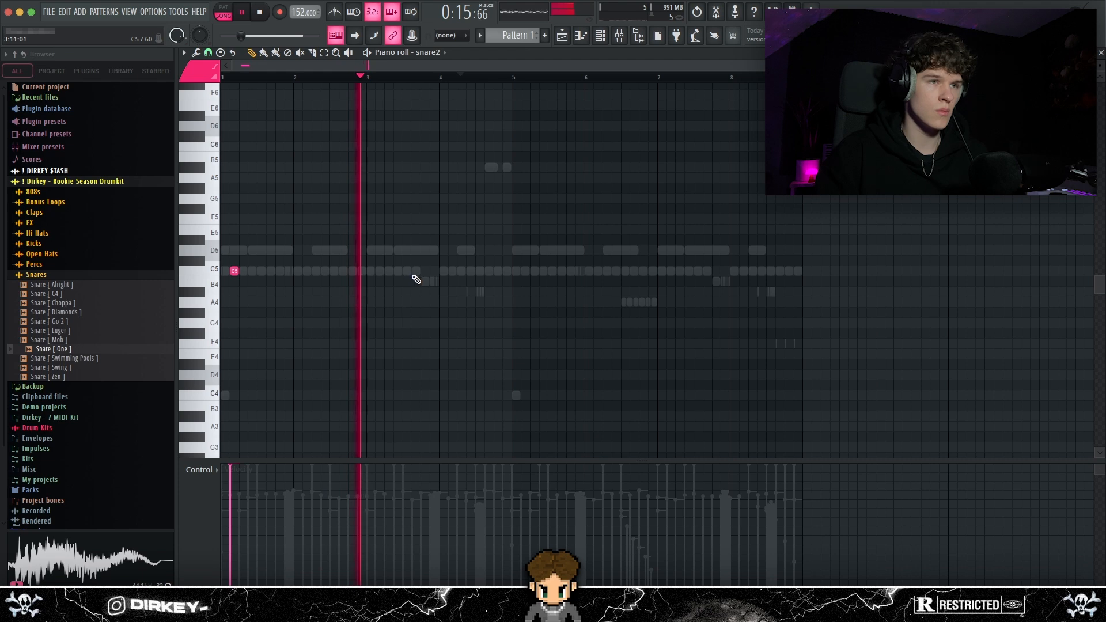
# Add C5 snare2 notes at the end of bar 3 and the start and end of bar 4, and duplicate the pattern into bars 5 to 8
pyautogui.click(435, 271)
pyautogui.click(453, 271)
pyautogui.click(508, 271)
pyautogui.hotkey('ctrl', 'a')
pyautogui.hotkey('ctrl', 'b')
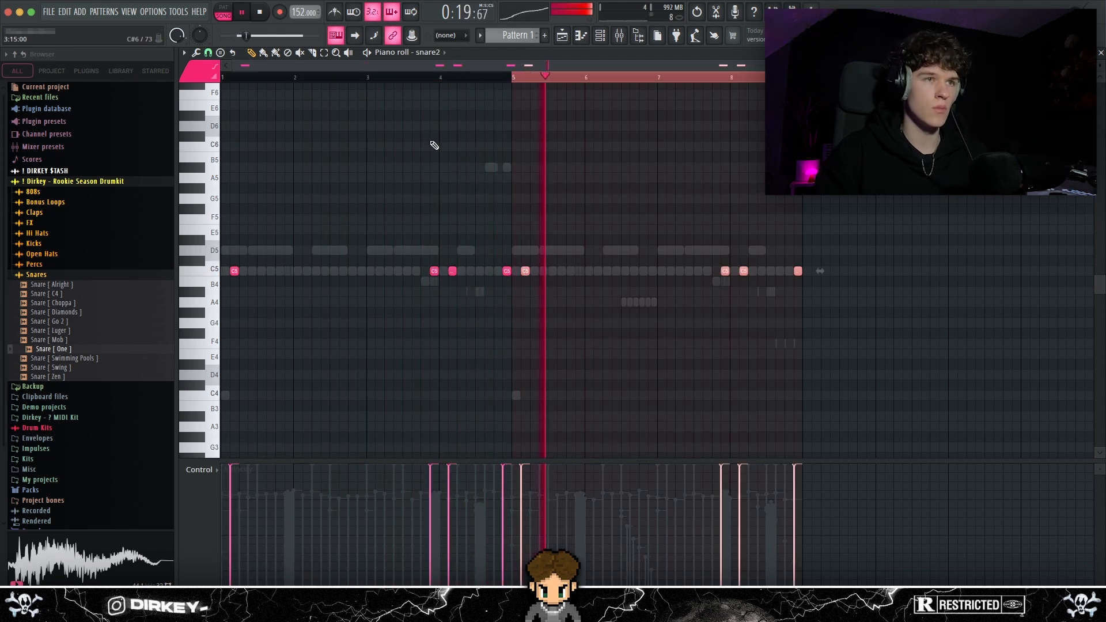
pyautogui.hotkey('ctrl', 'd')
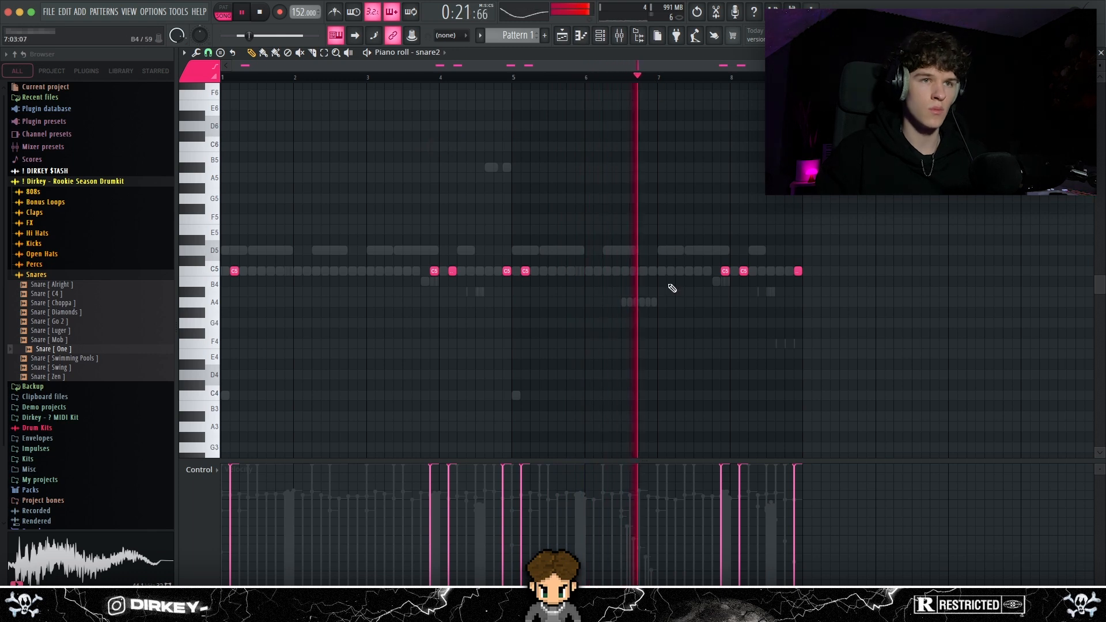
# Build a snare2 fill in bar 8 with G5, F5 and D#5 notes, panning the D#5 right and the final C5 left
pyautogui.scroll(2, 746, 81)
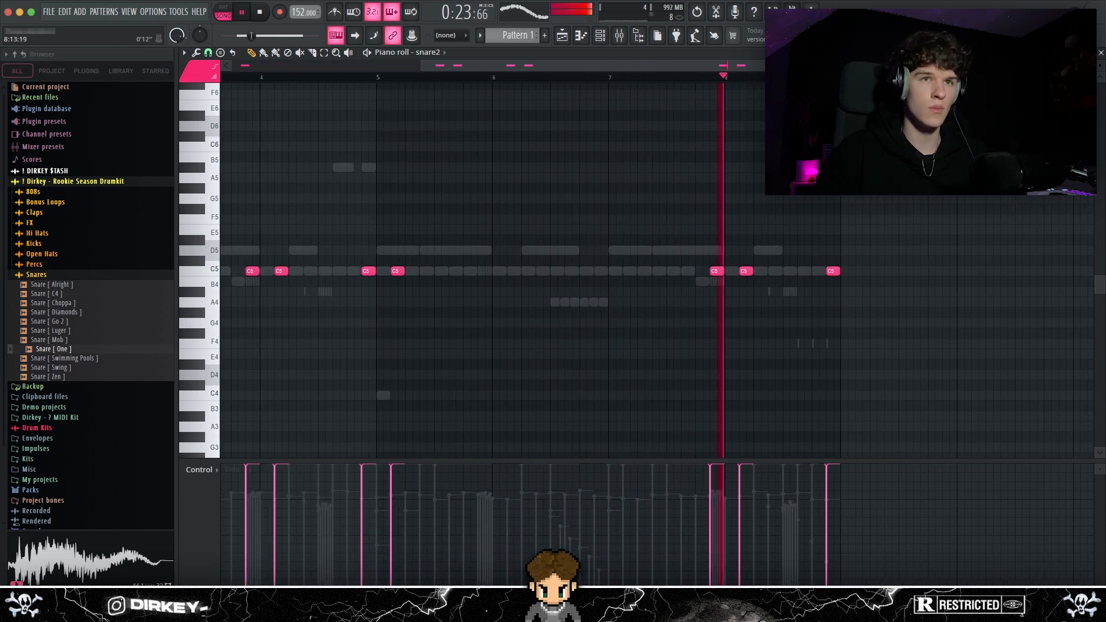
pyautogui.scroll(1, 806, 115)
pyautogui.hscroll(3, 749, 130)
pyautogui.click(263, 493)
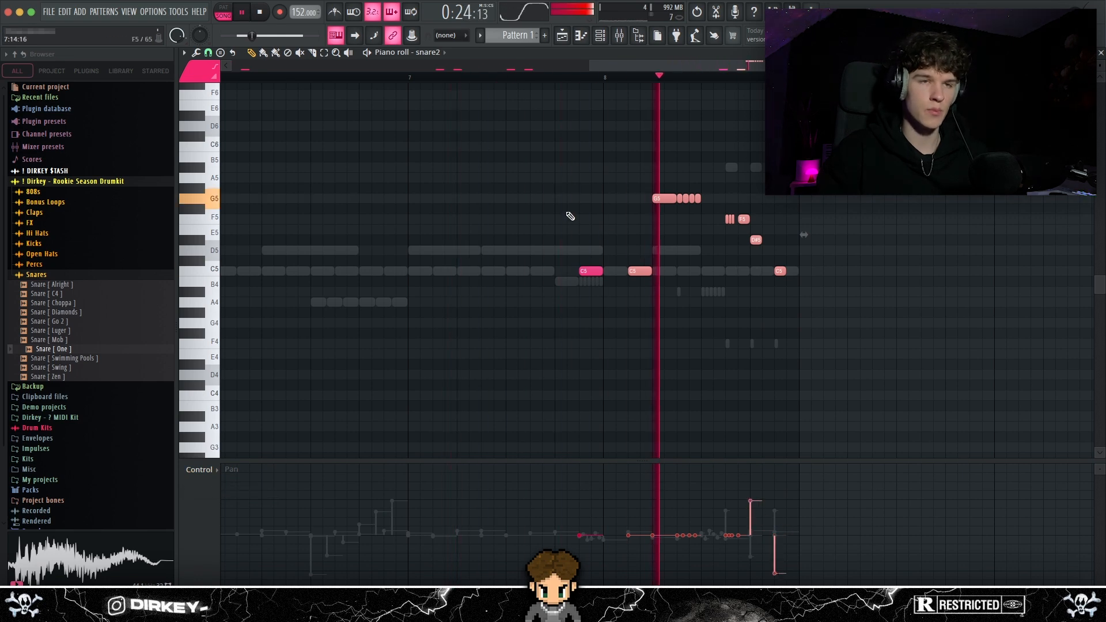
pyautogui.click(462, 157)
# Audition the drumkit's percs and add the Perc [ No Auto ] sample as a new channel named perc
pyautogui.click(604, 37)
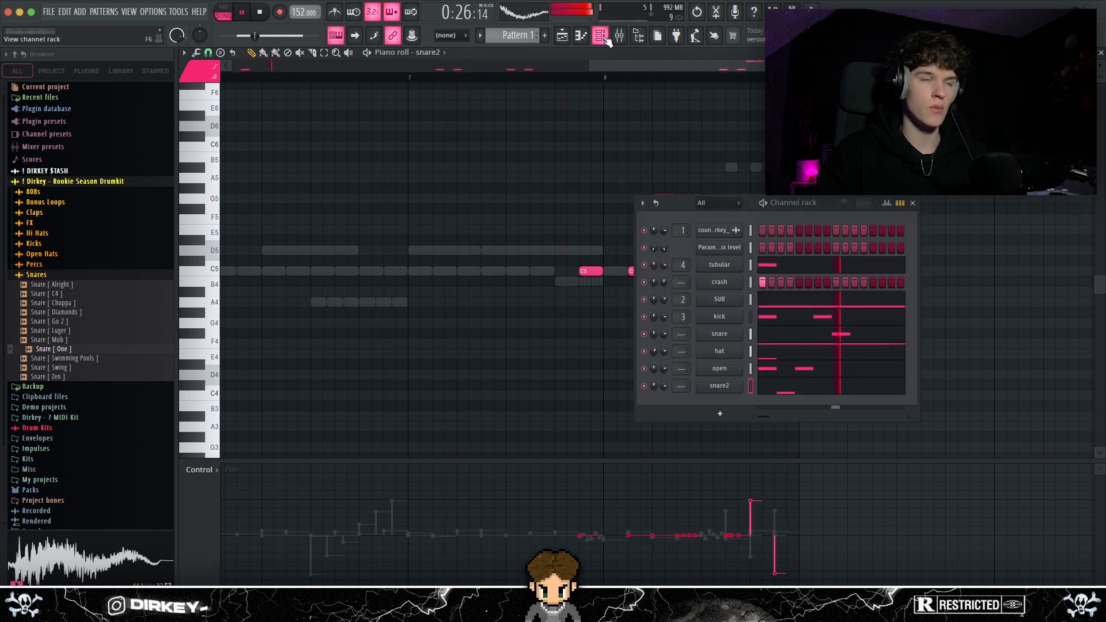
pyautogui.moveTo(676, 204); pyautogui.dragTo(564, 167)
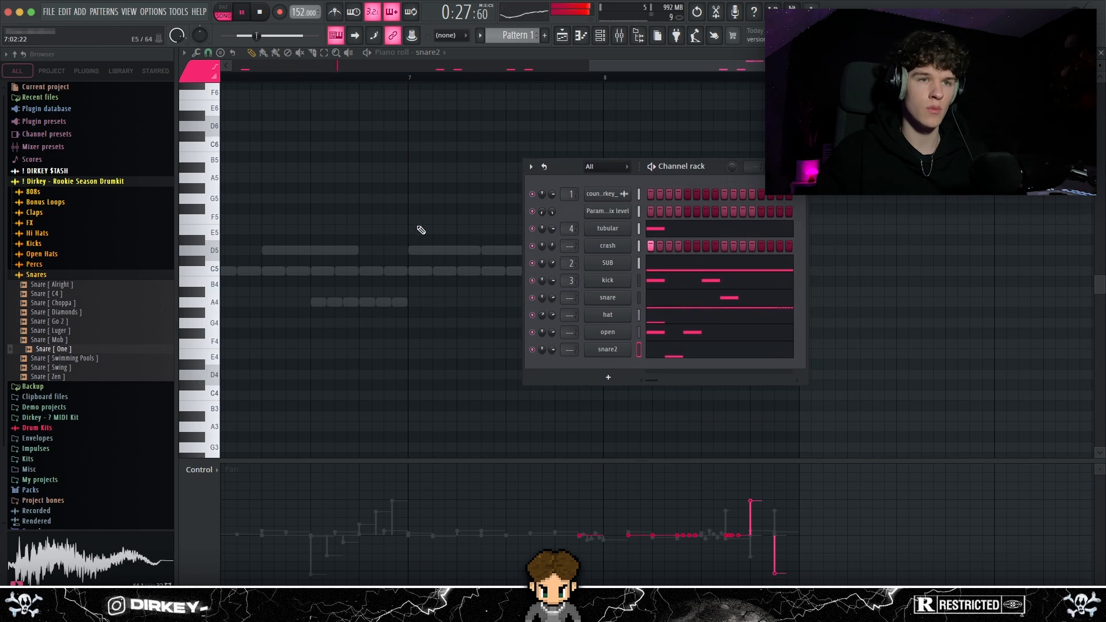
pyautogui.press('space')
pyautogui.click(34, 264)
pyautogui.click(52, 302)
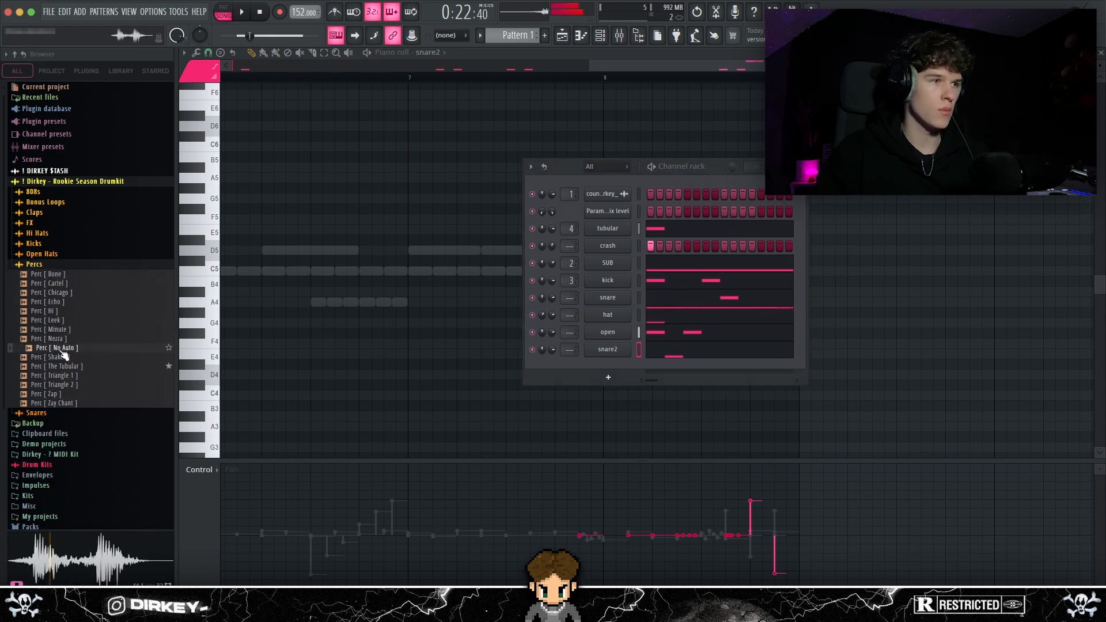
# Place a run of five short C5 perc notes midway through bar 2 and duplicate the four-bar section into bars 5 to 8
pyautogui.click(372, 271)
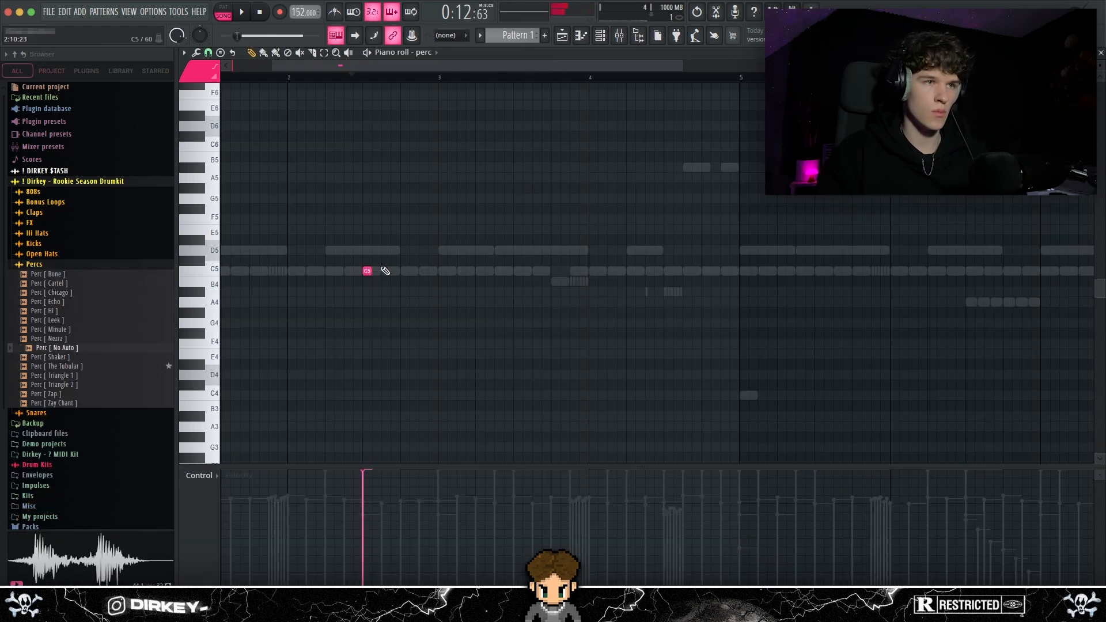
pyautogui.scroll(-3, 320, 86)
pyautogui.press('space')
pyautogui.moveTo(411, 215); pyautogui.dragTo(277, 327)
pyautogui.moveTo(515, 80); pyautogui.dragTo(335, 84)
pyautogui.hotkey('ctrl', 'b')
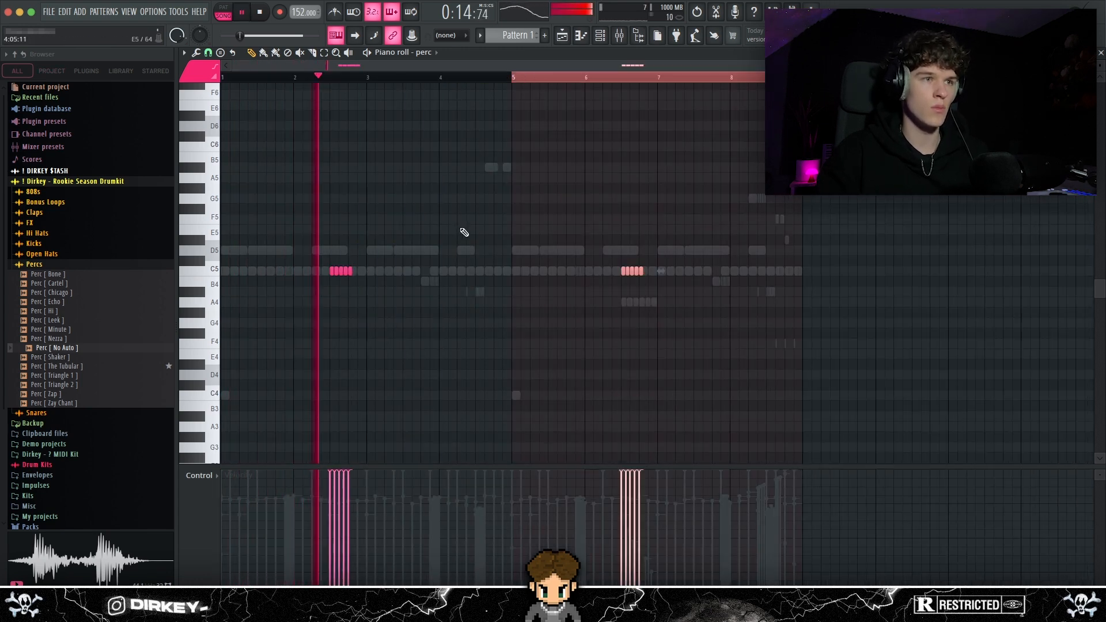
# Adjust the perc channel's panning in the channel rack
pyautogui.press('F6')
pyautogui.moveTo(769, 143); pyautogui.dragTo(705, 149)
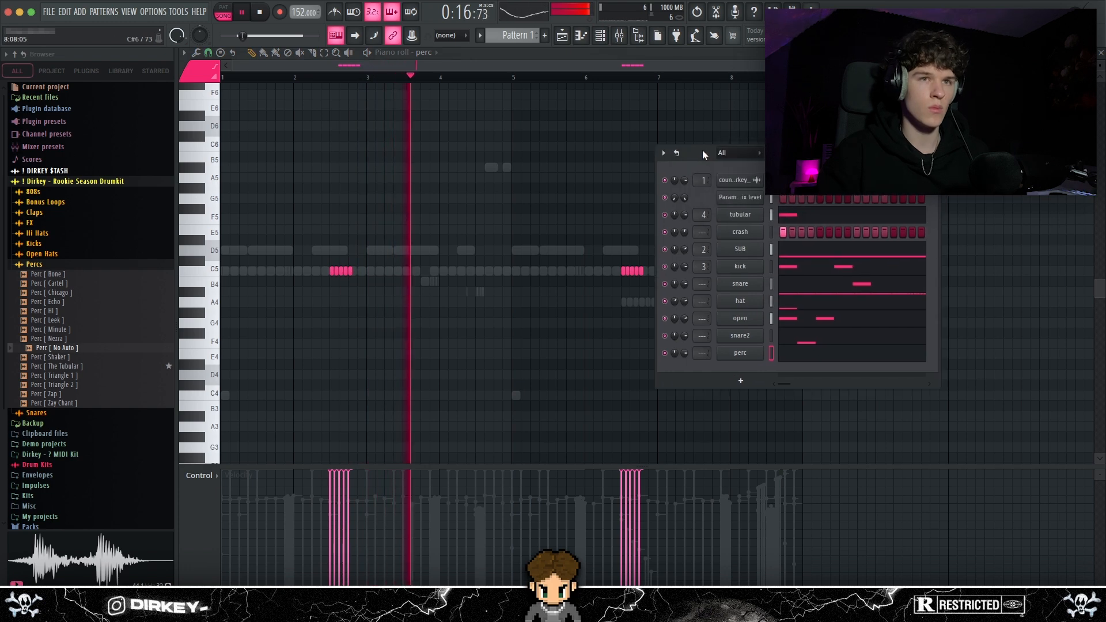
pyautogui.moveTo(674, 354); pyautogui.dragTo(684, 370)
pyautogui.press('F6')
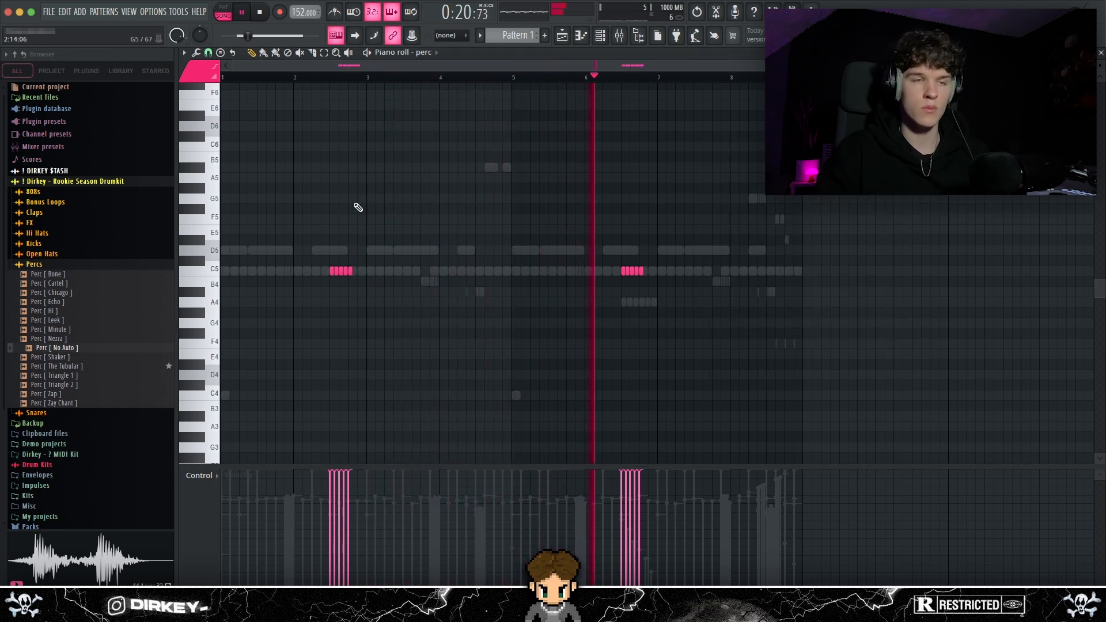